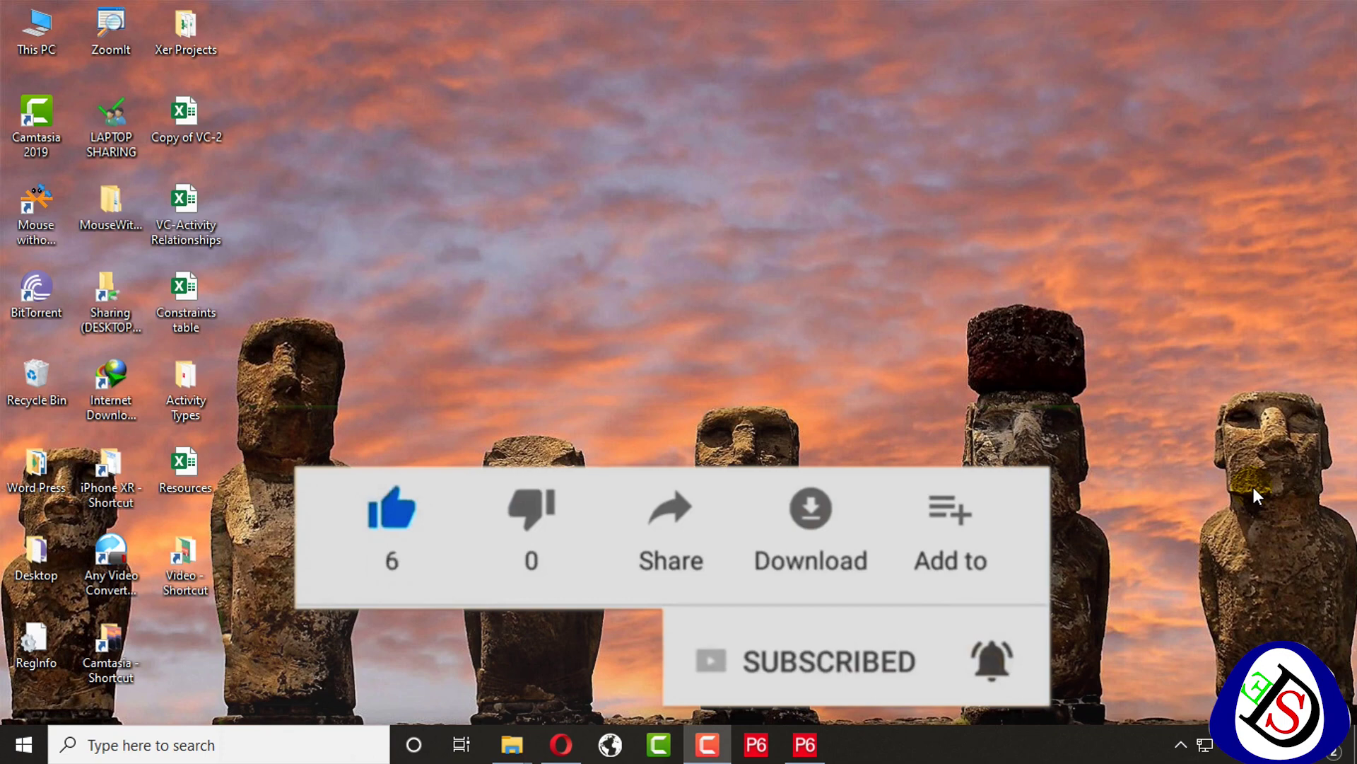
Restore the Primavera P6 window showing the Villa Construction Activities schedule and Gantt chart.
left_click(794, 748)
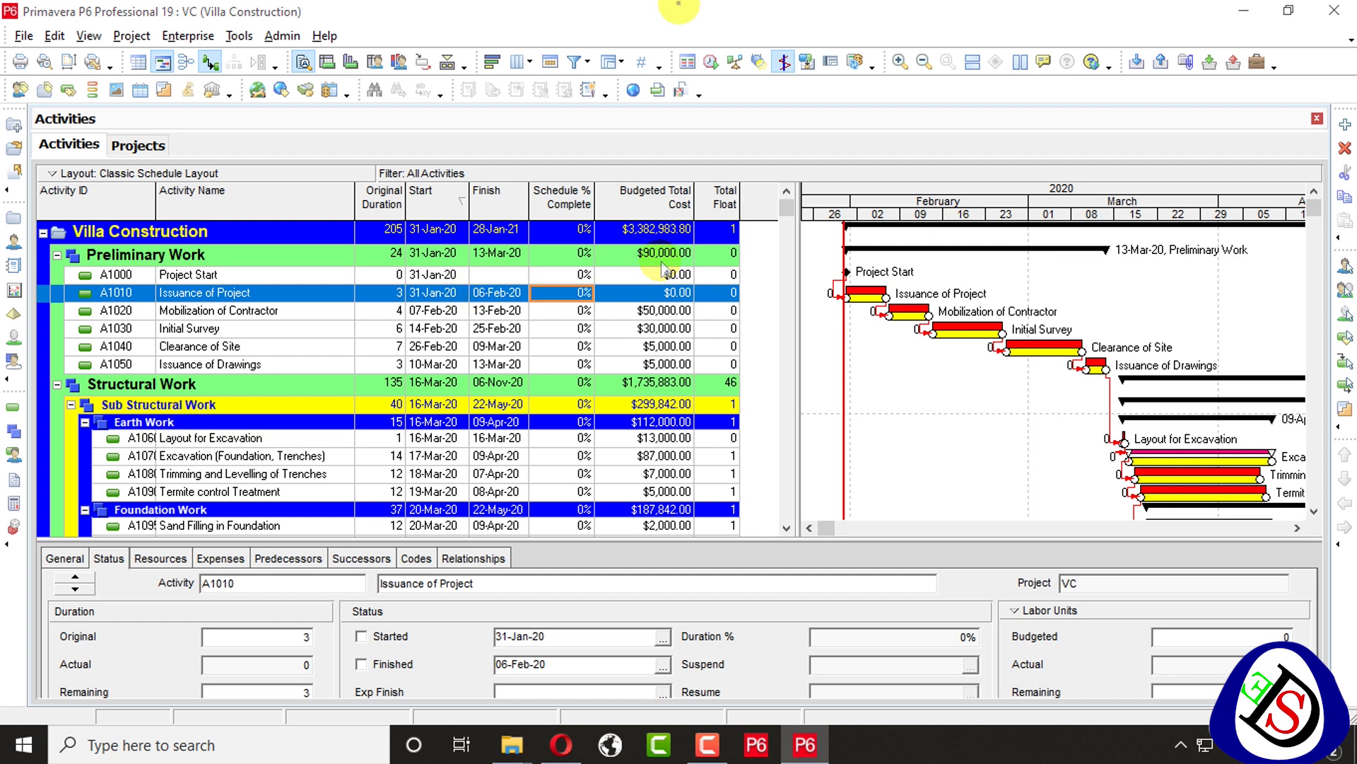
Add Auto Compute Actuals as the last column of the activity table.
right_click(772, 233)
left_click(849, 498)
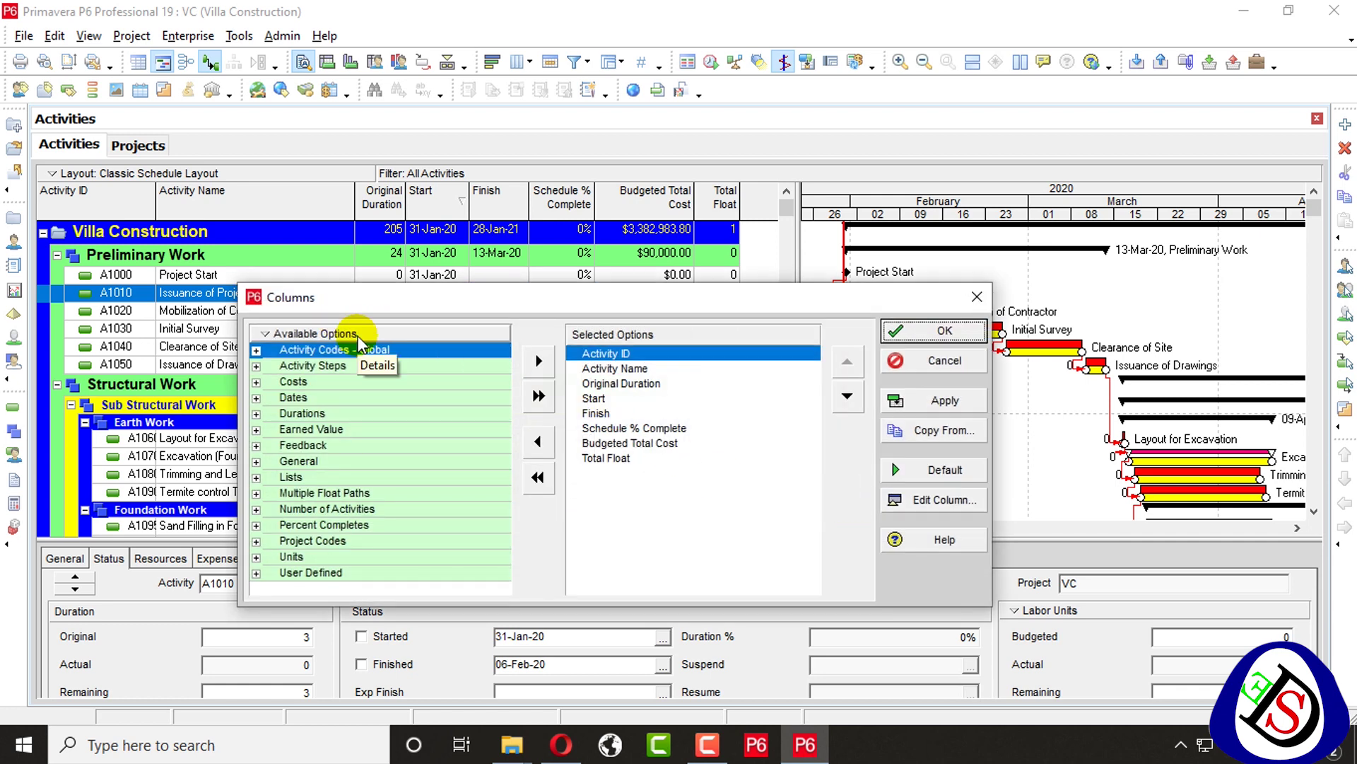
left_click(357, 335)
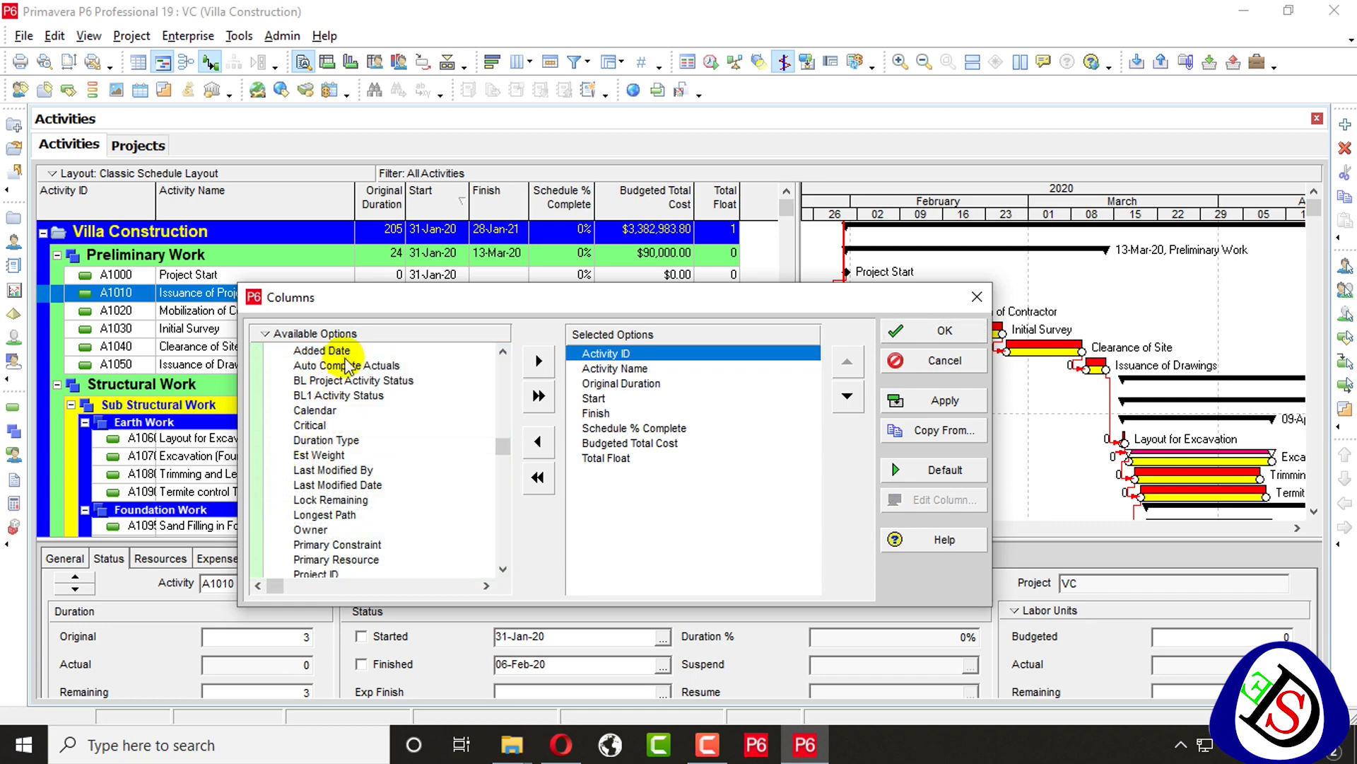
left_click(349, 365)
left_click(539, 361)
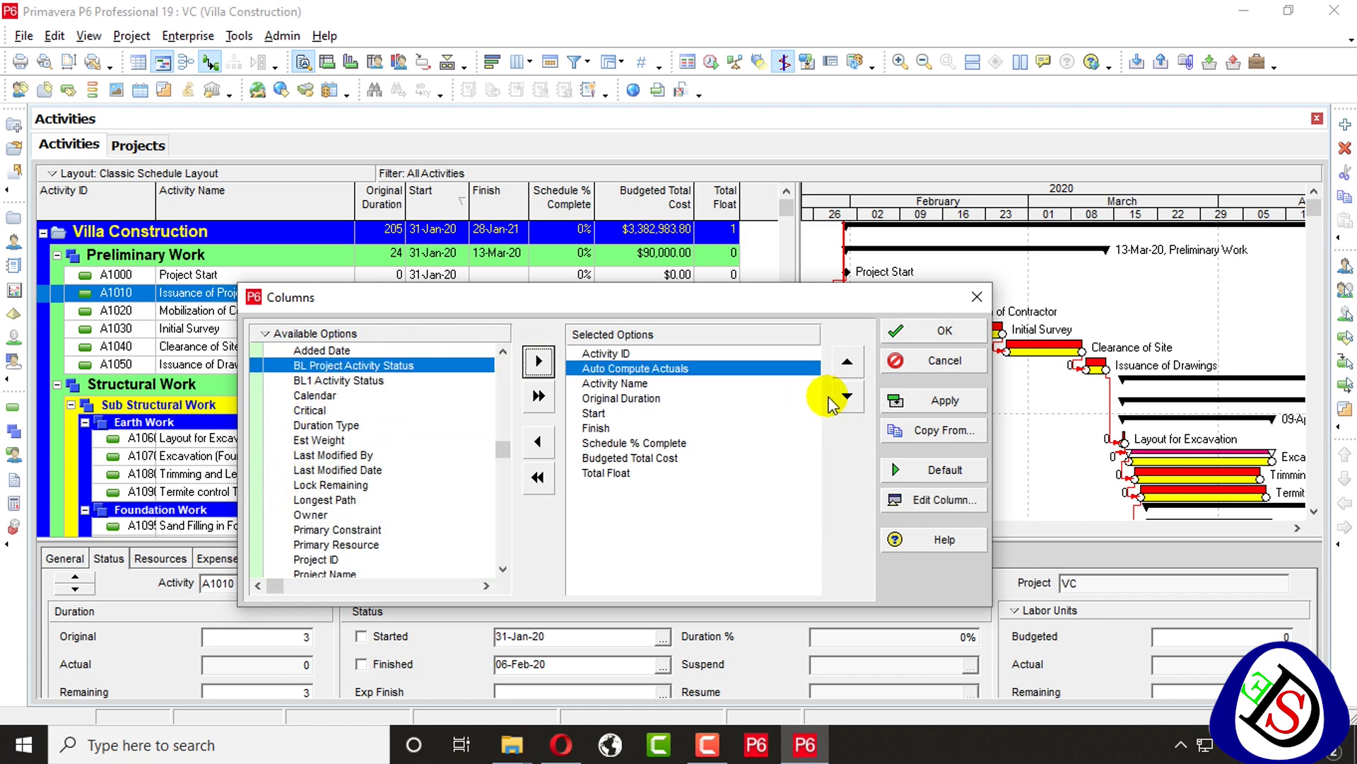
left_click(846, 398)
left_click(846, 398)
left_click(846, 398)
left_click(847, 398)
left_click(846, 398)
left_click(846, 398)
left_click(846, 398)
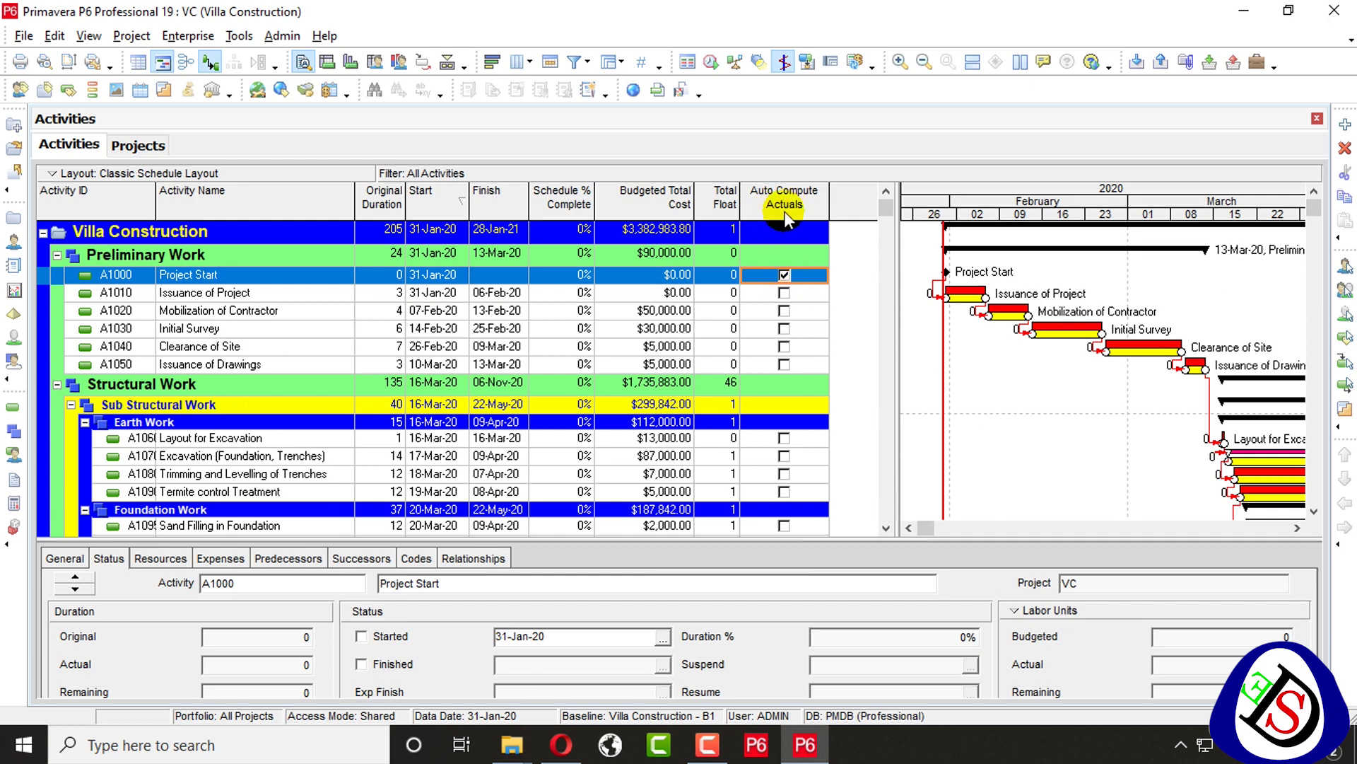
Fill the Auto Compute Actuals tick down from Project Start to Kassu Filling.
scroll(749, 283, "down", 2)
scroll(749, 283, "up", 2)
scroll(750, 283, "down", 4)
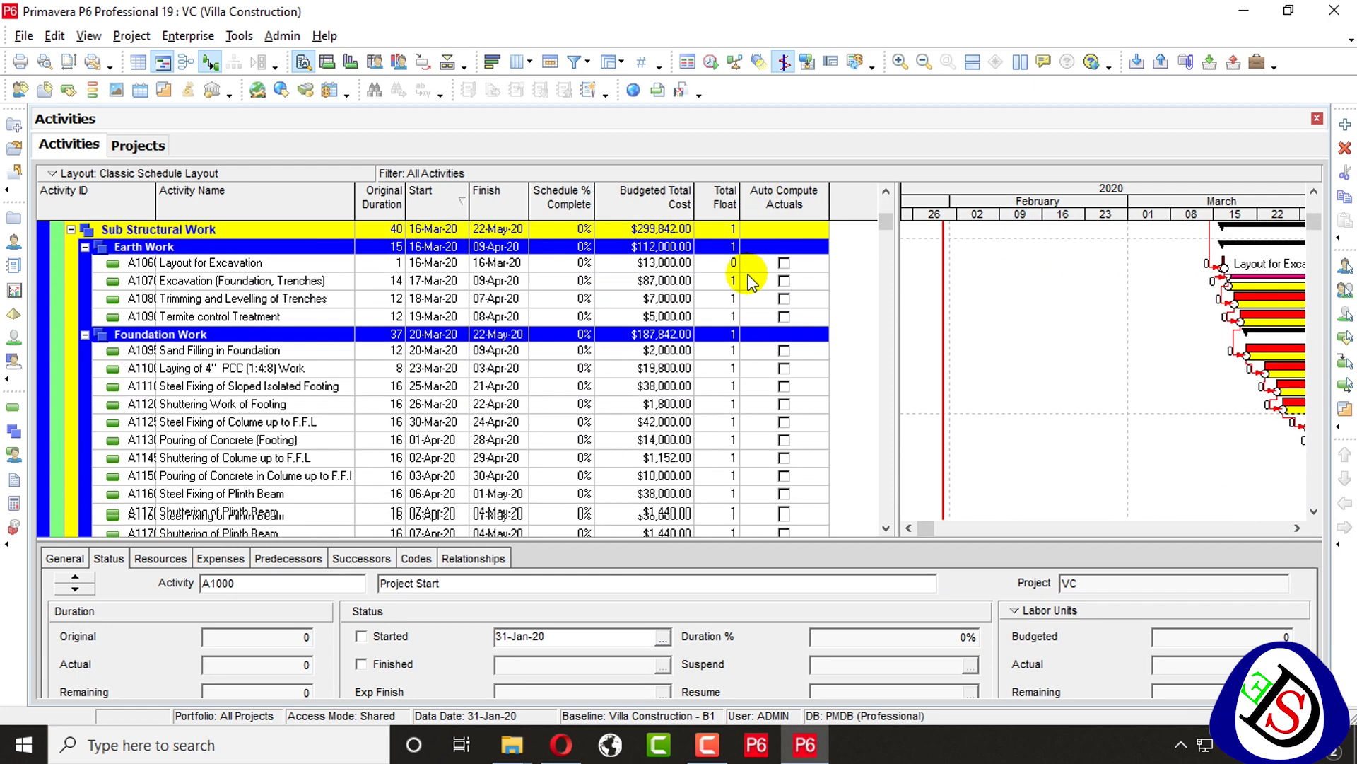
scroll(751, 281, "down", 1)
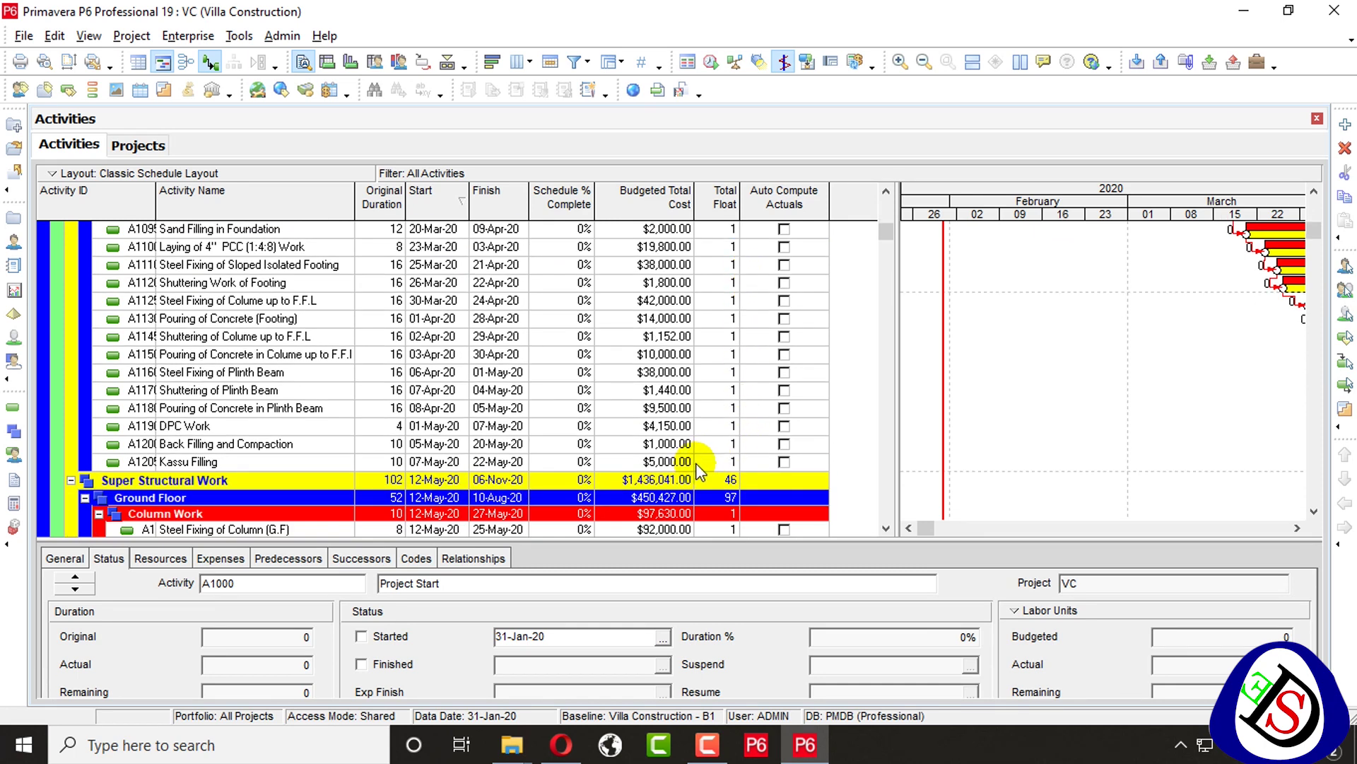
left_click(770, 464, "shift")
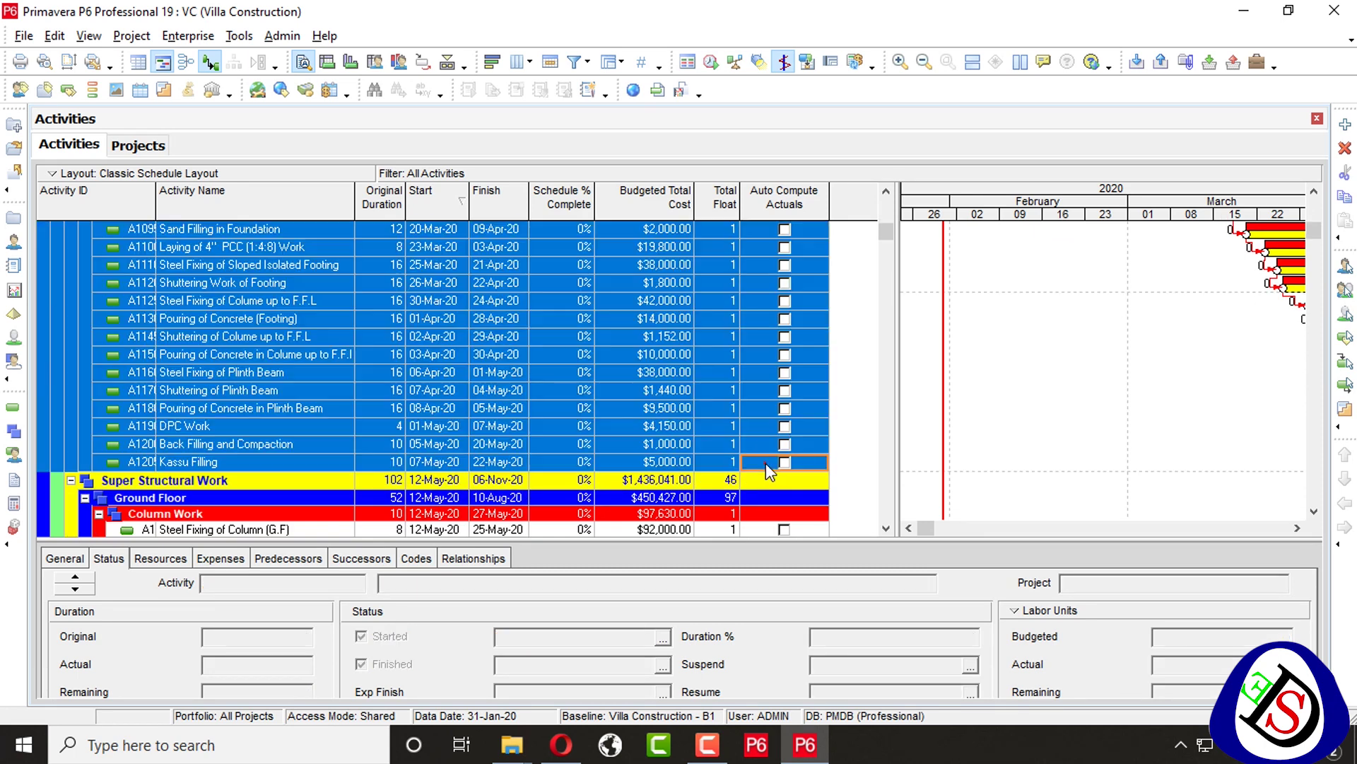
scroll(765, 459, "up", 2)
right_click(766, 414)
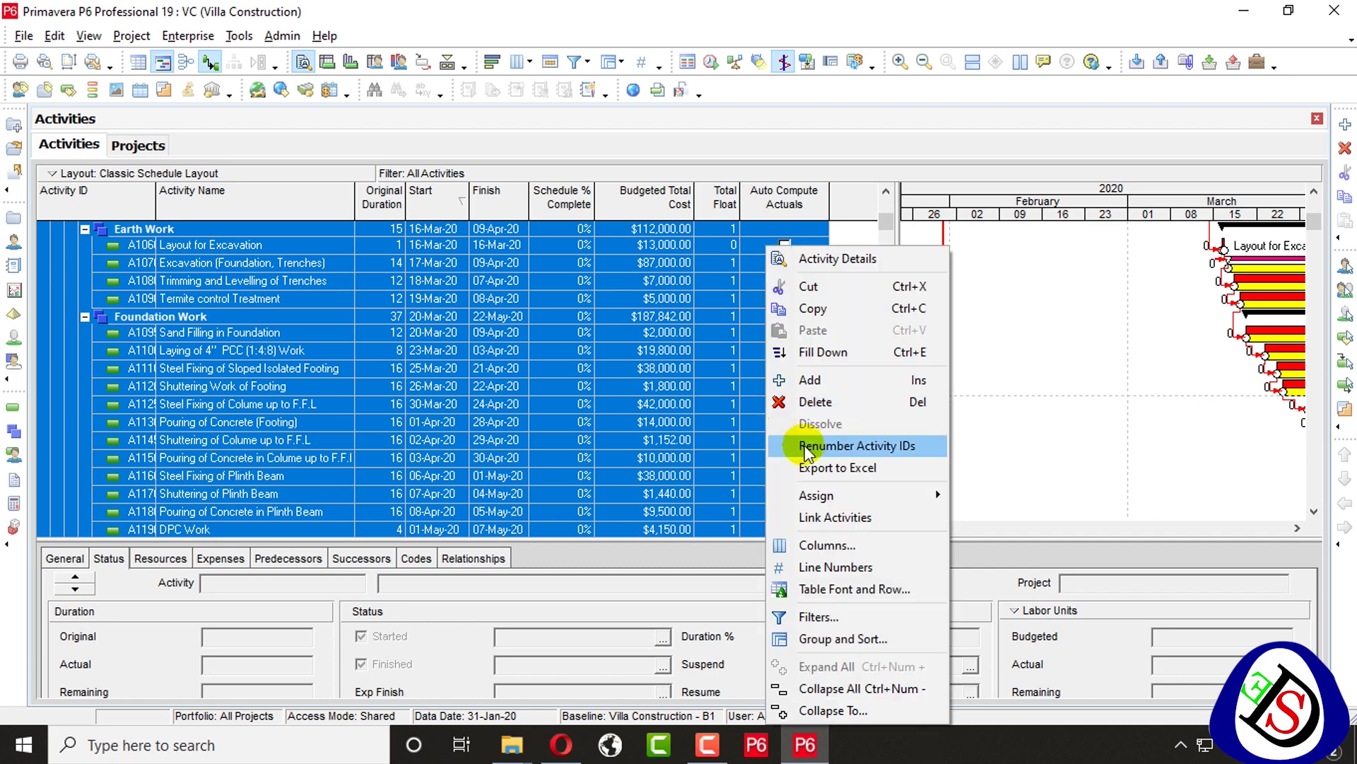
left_click(857, 354)
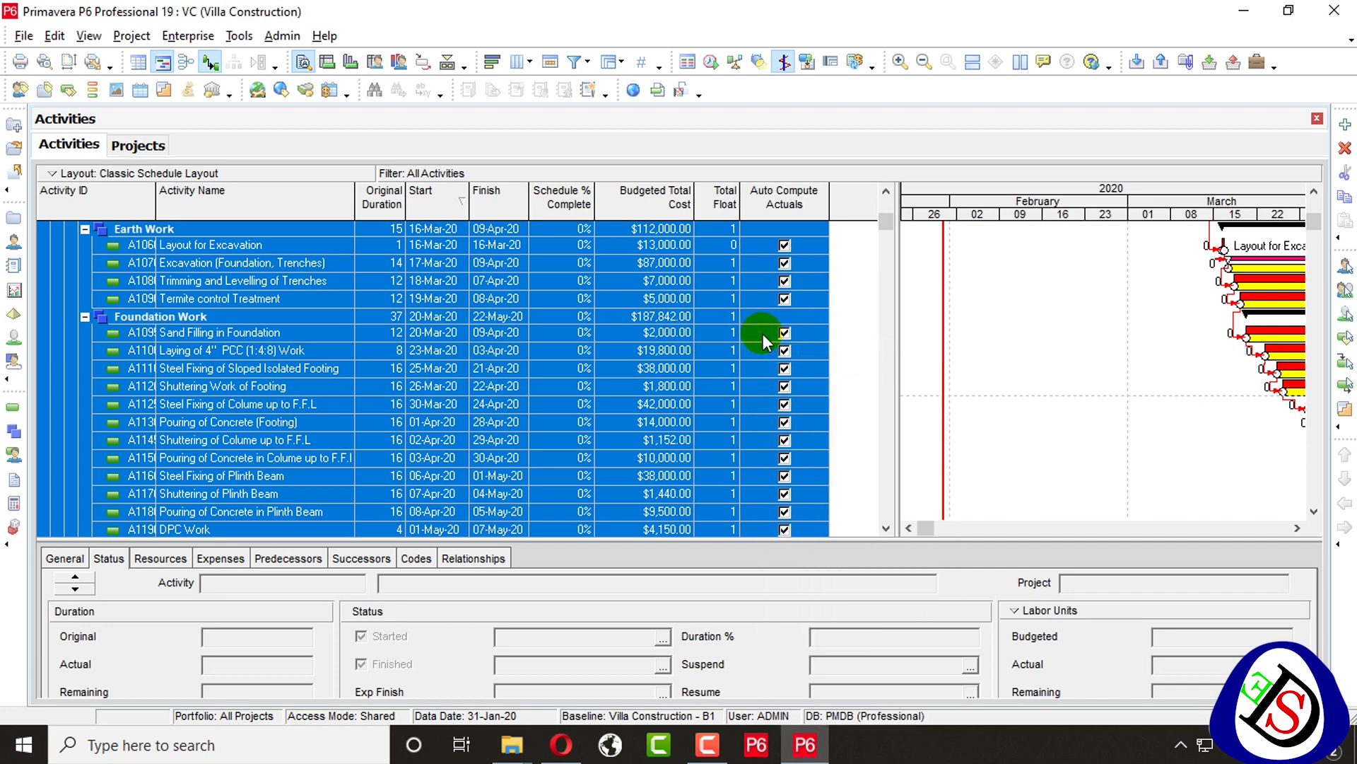
Fill the Auto Compute Actuals tick down from Kassu Filling through Lintel Work.
scroll(761, 334, "down", 12)
scroll(761, 340, "down", 1)
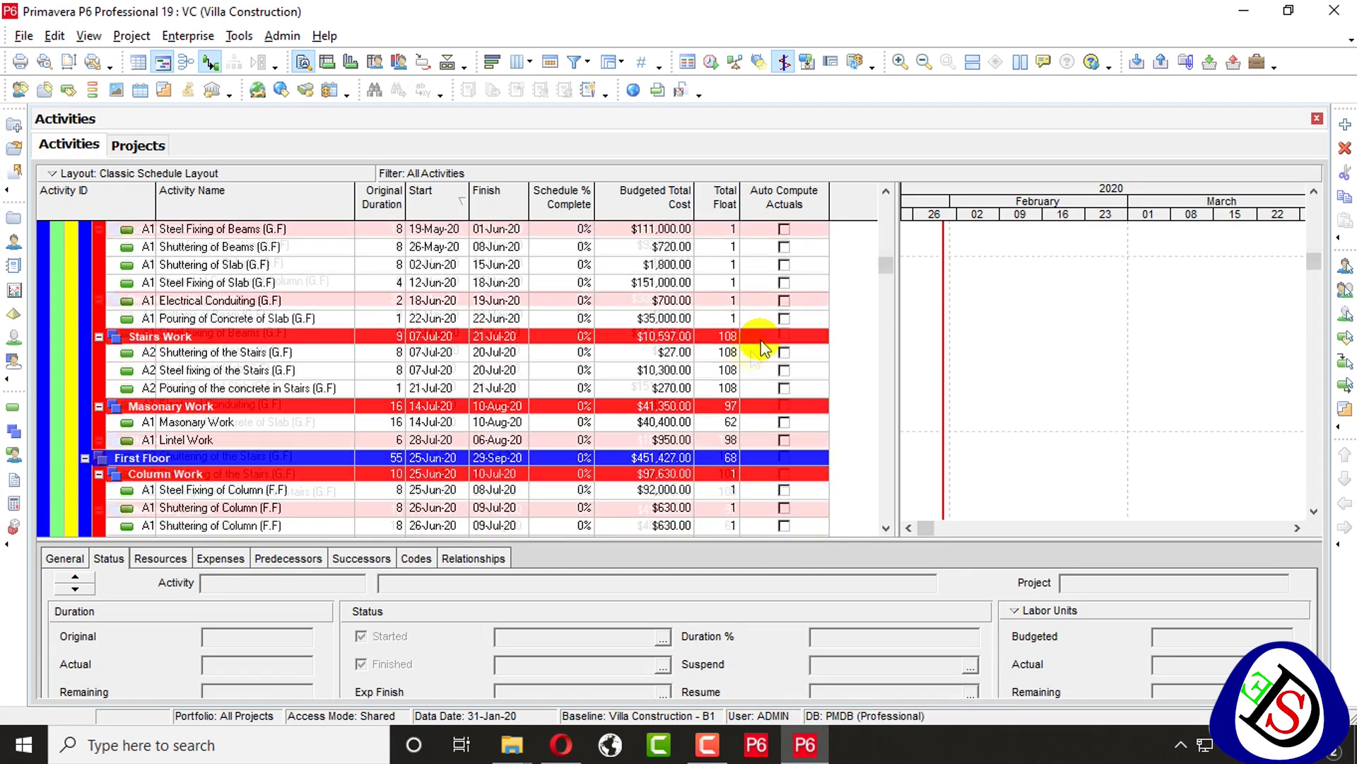
left_click(701, 439, "shift")
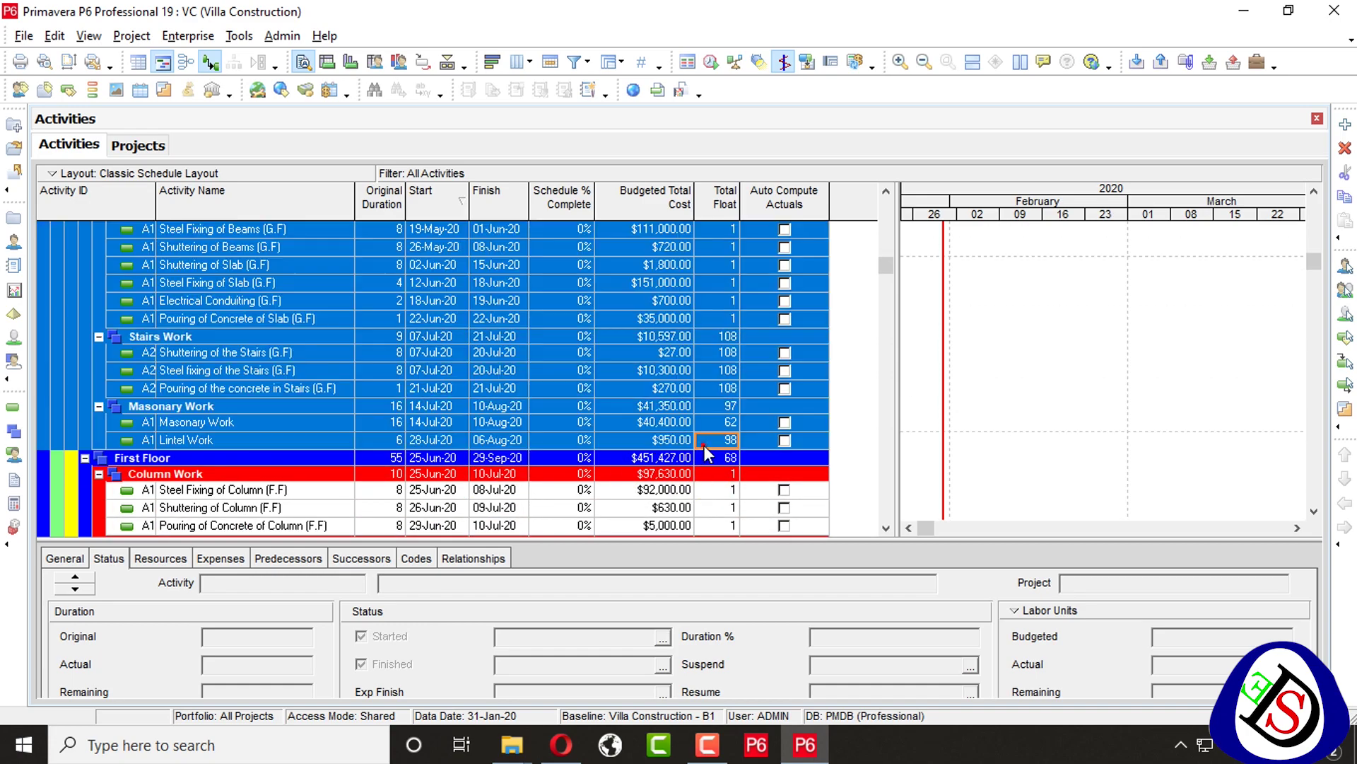
left_click(783, 444)
scroll(766, 382, "up", 6)
left_click(764, 373)
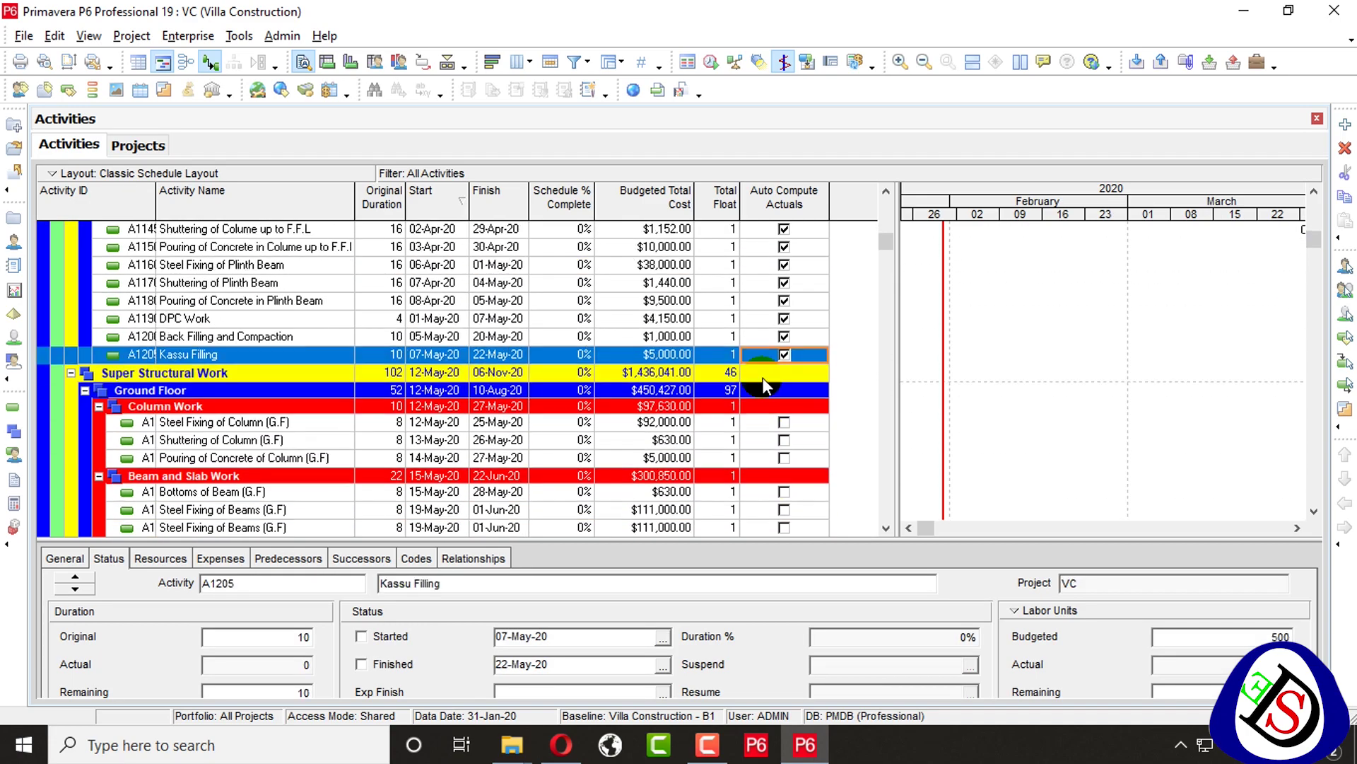
scroll(763, 375, "down", 6)
left_click(765, 401, "shift")
right_click(765, 400)
left_click(846, 354)
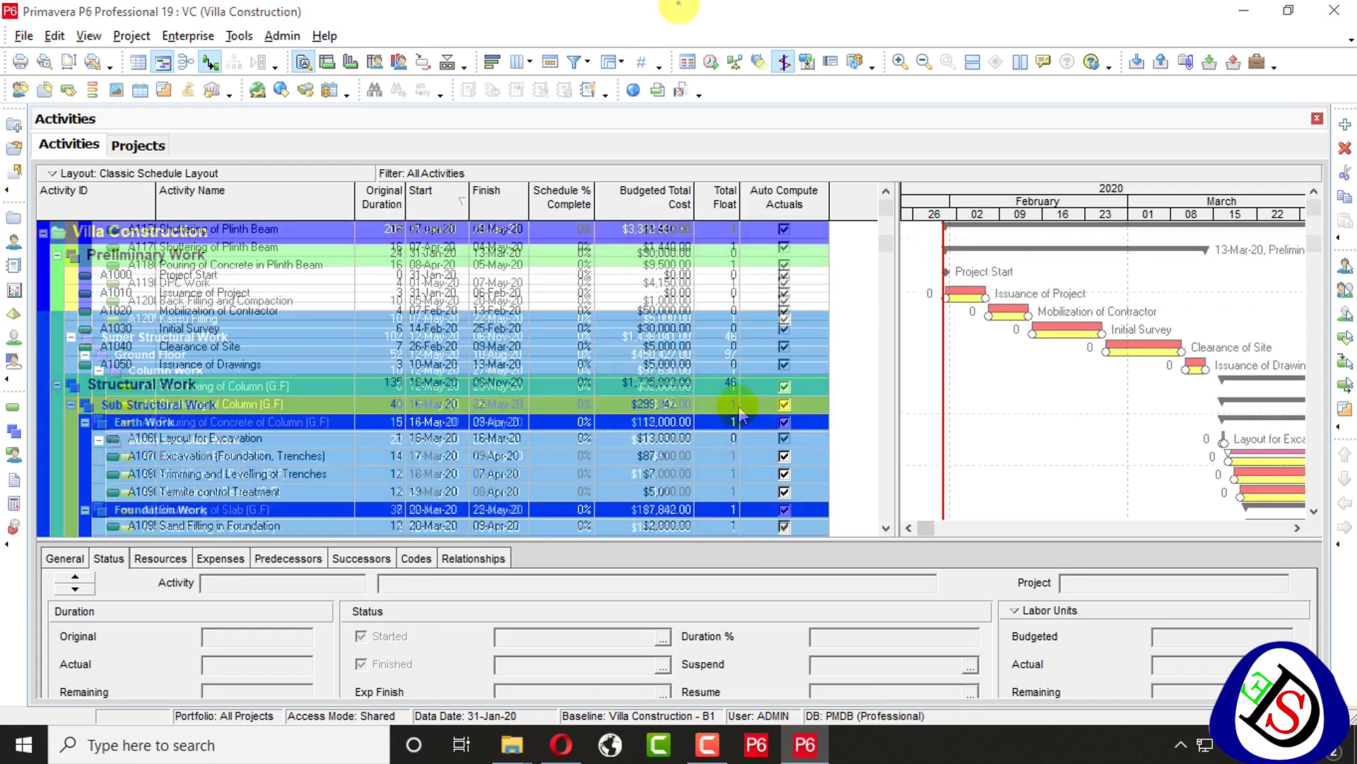
scroll(718, 396, "down", 2)
scroll(717, 393, "down", 10)
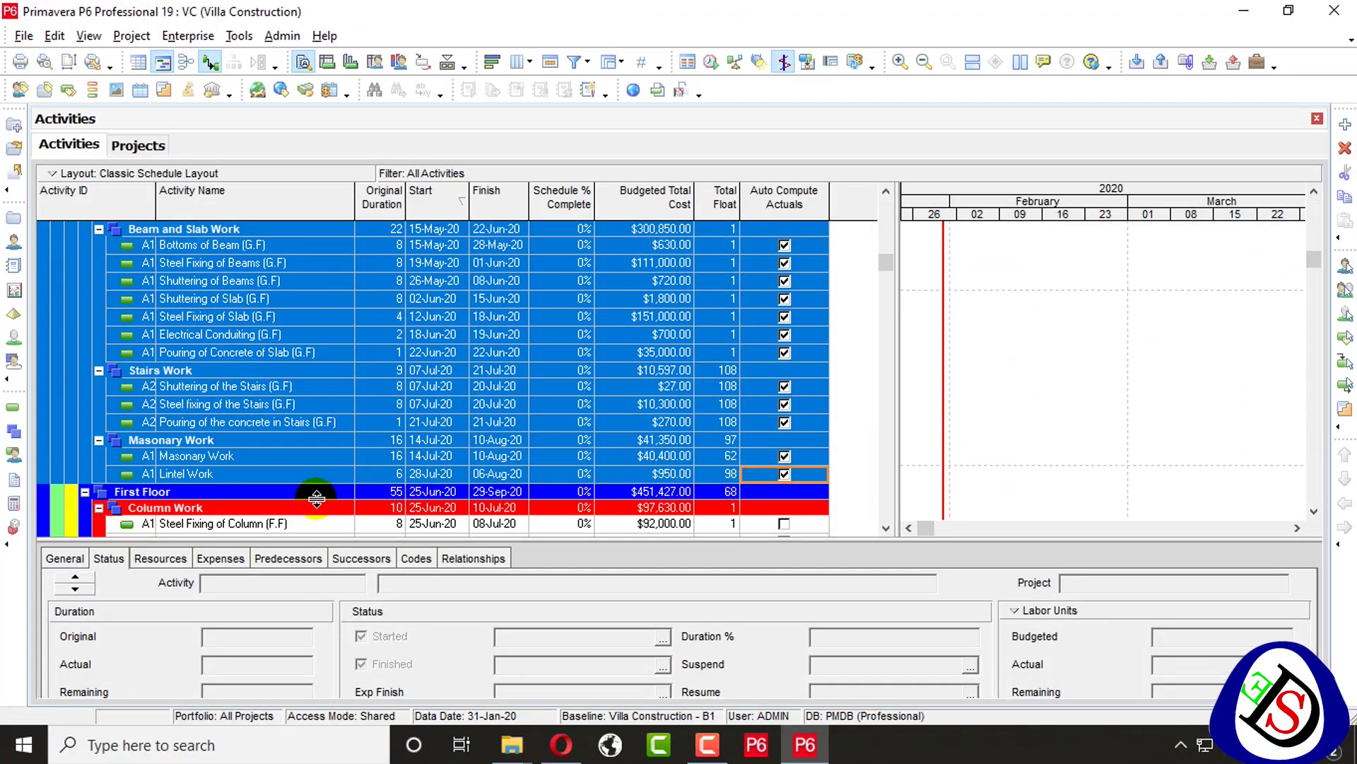
left_click(678, 12)
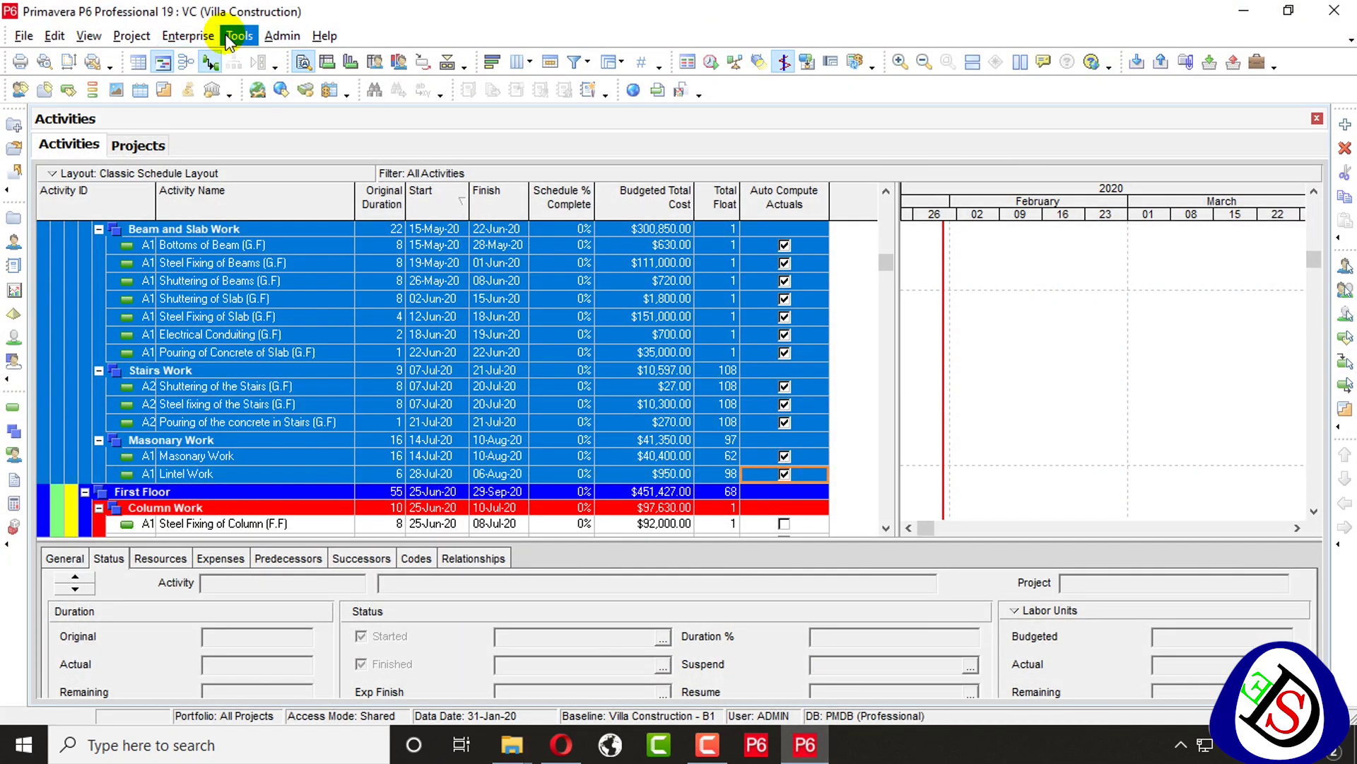
left_click(239, 36)
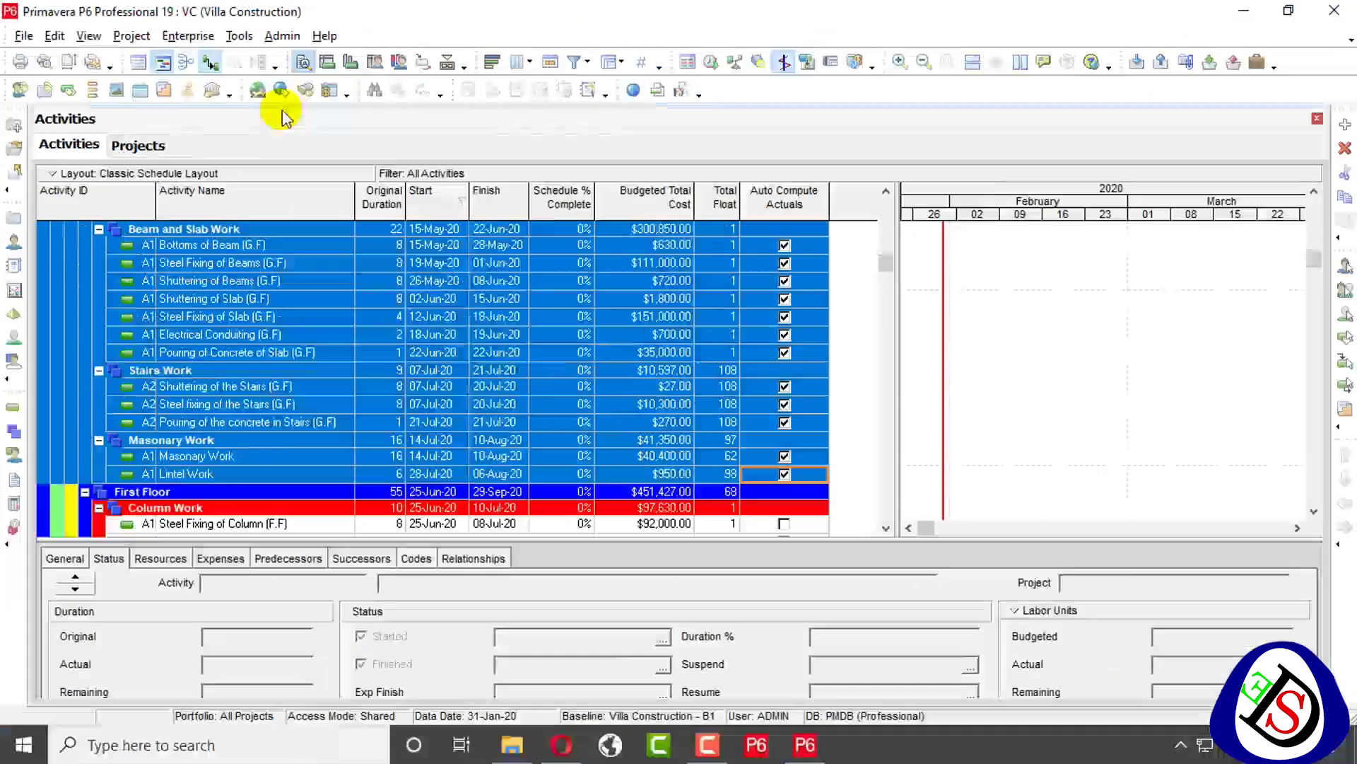
Apply actuals with one shared new data date of 10-Aug-20, confirming the future date.
left_click(239, 35)
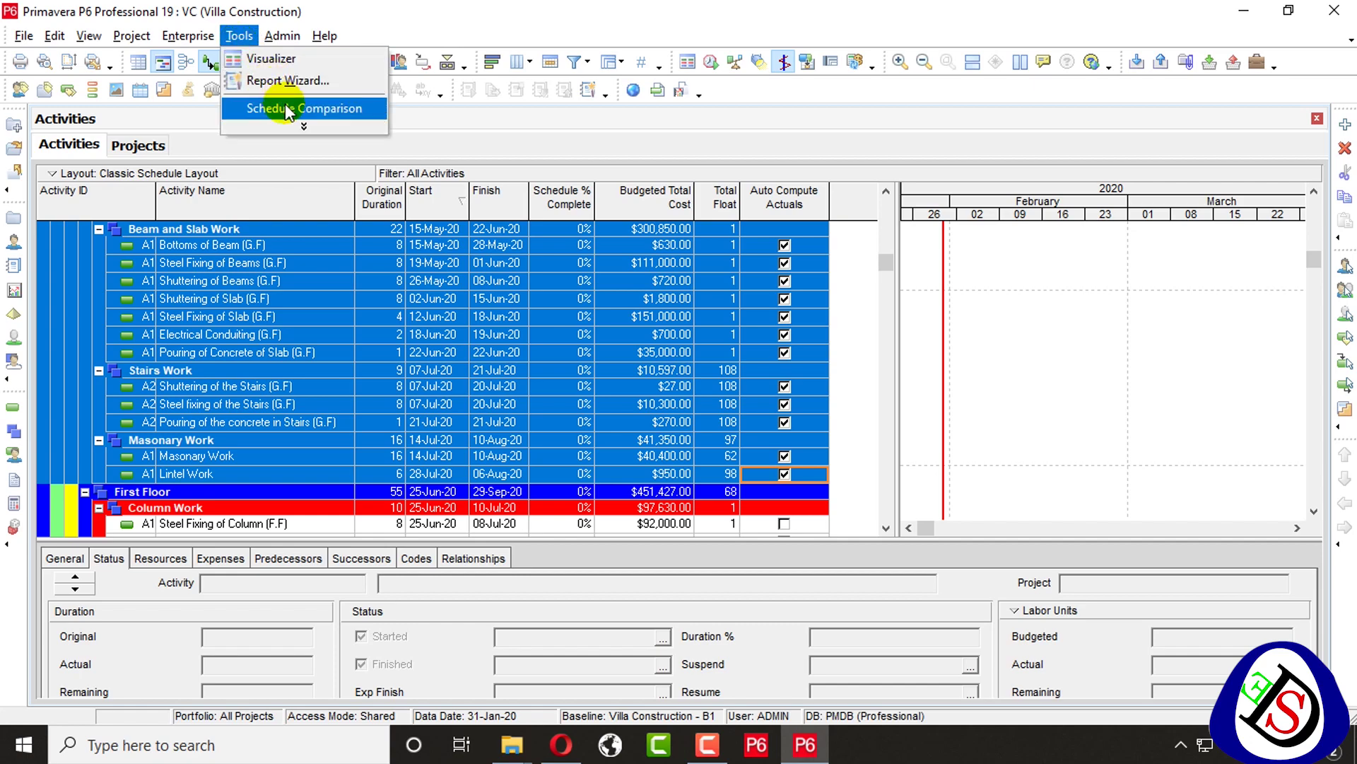
left_click(269, 101)
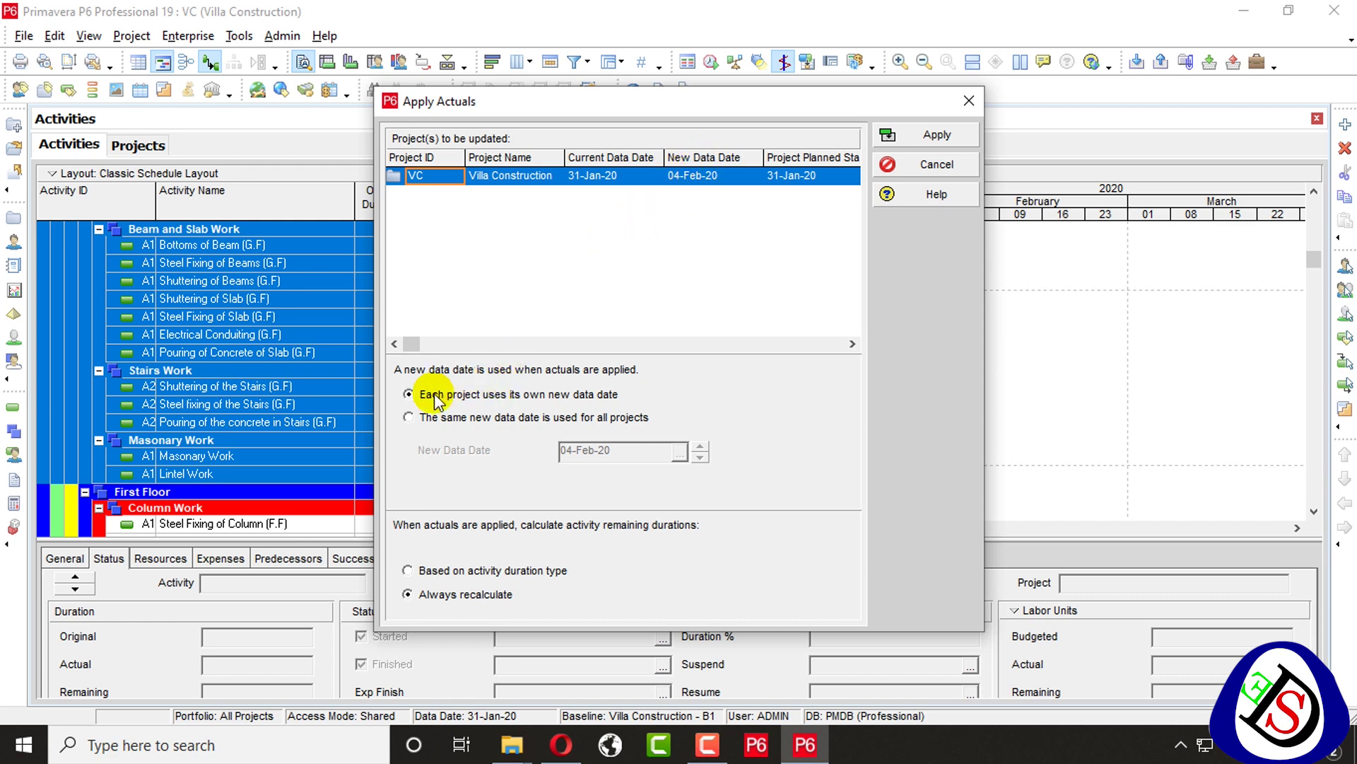
left_click(461, 420)
left_click_drag(720, 107, 1024, 66)
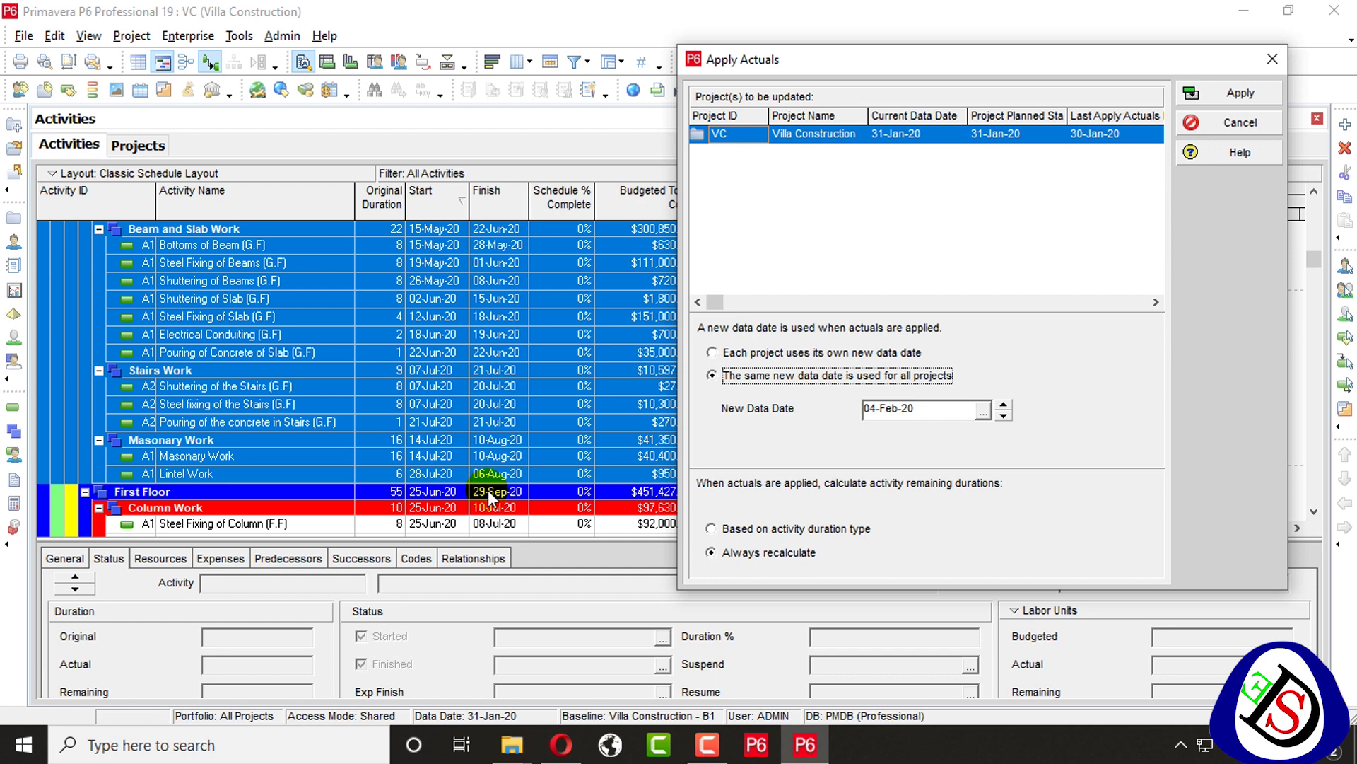
scroll(506, 488, "up", 5)
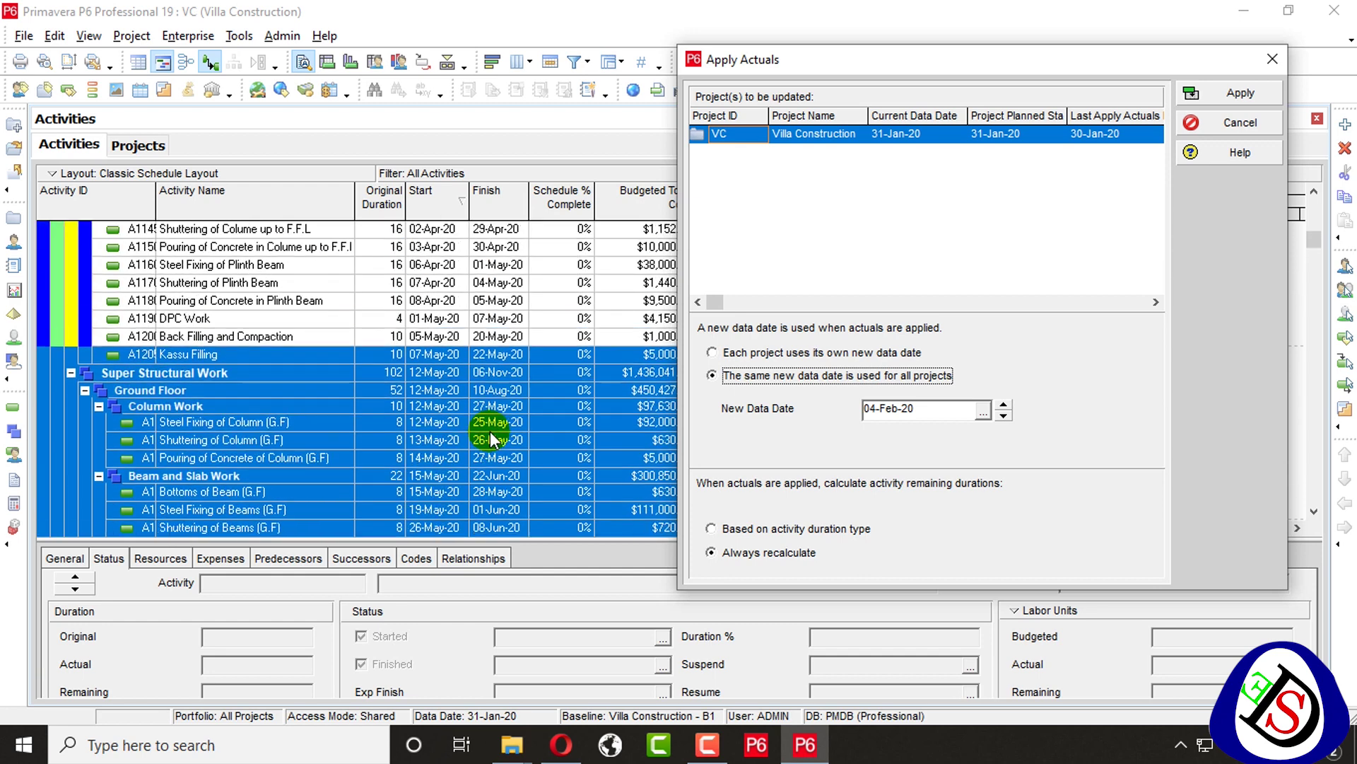
scroll(495, 420, "up", 2)
scroll(487, 425, "down", 2)
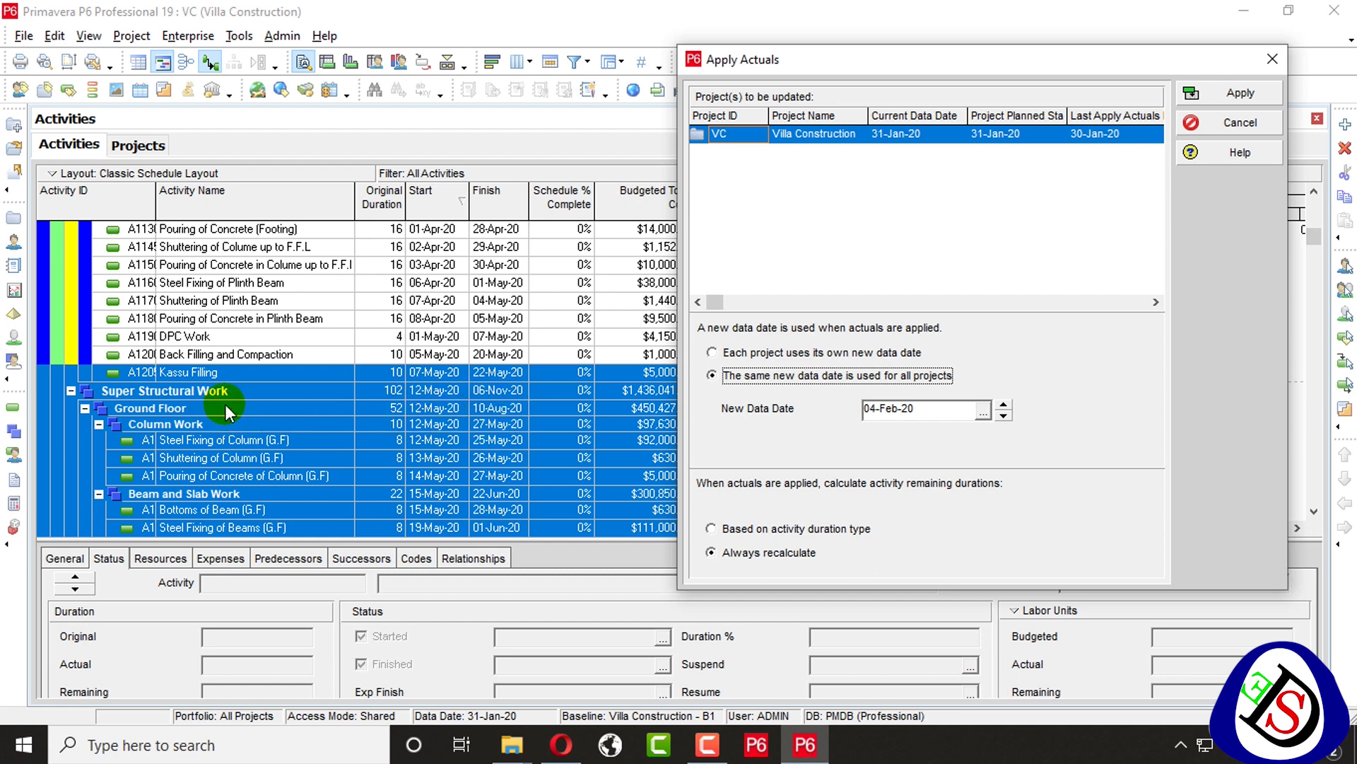
left_click(982, 411)
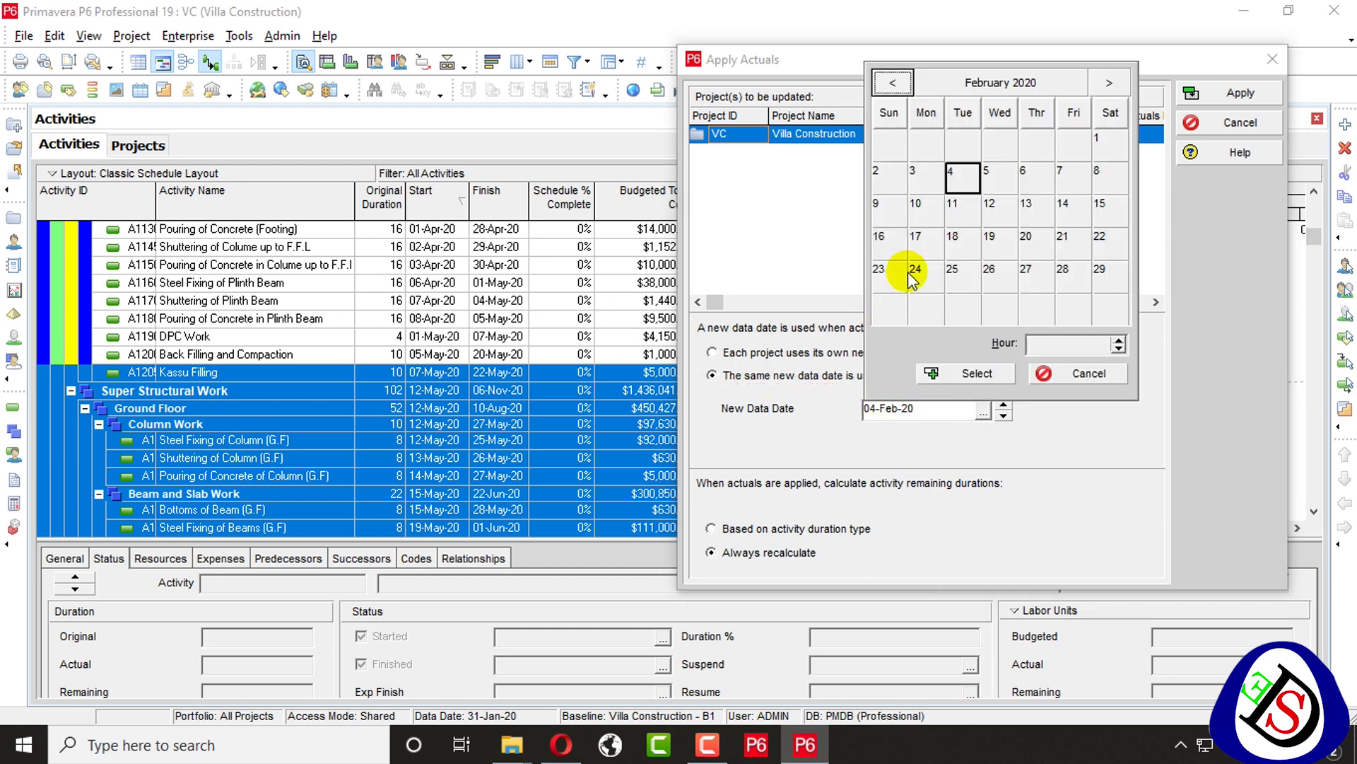
left_click(1041, 84)
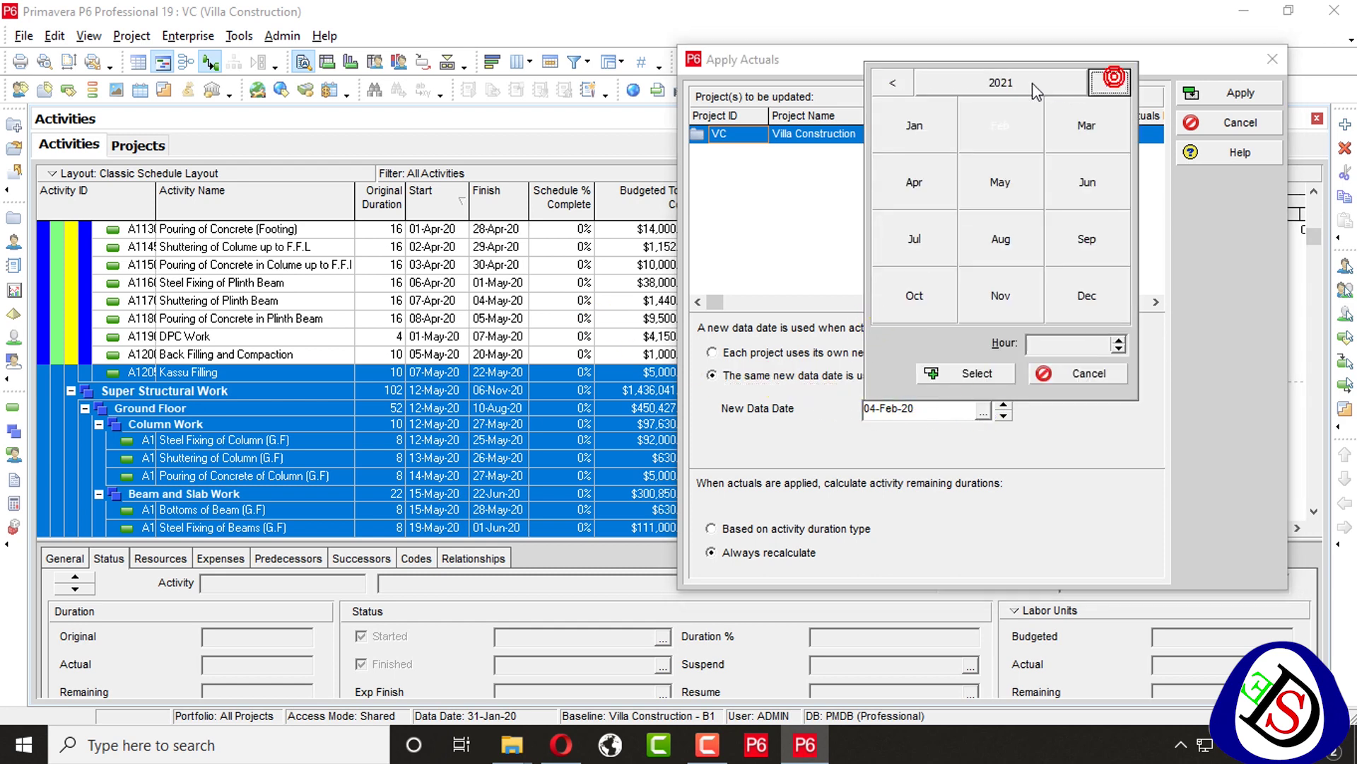
left_click(998, 244)
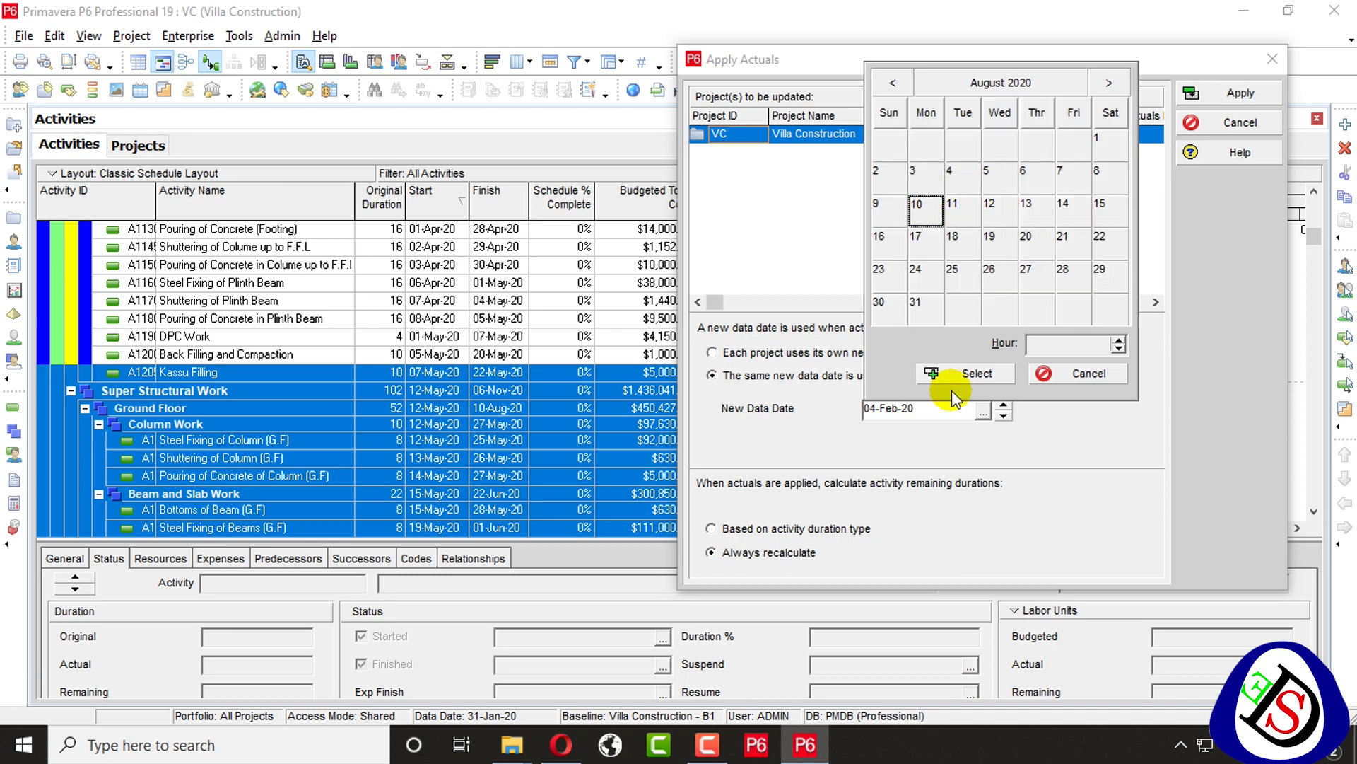
left_click(983, 373)
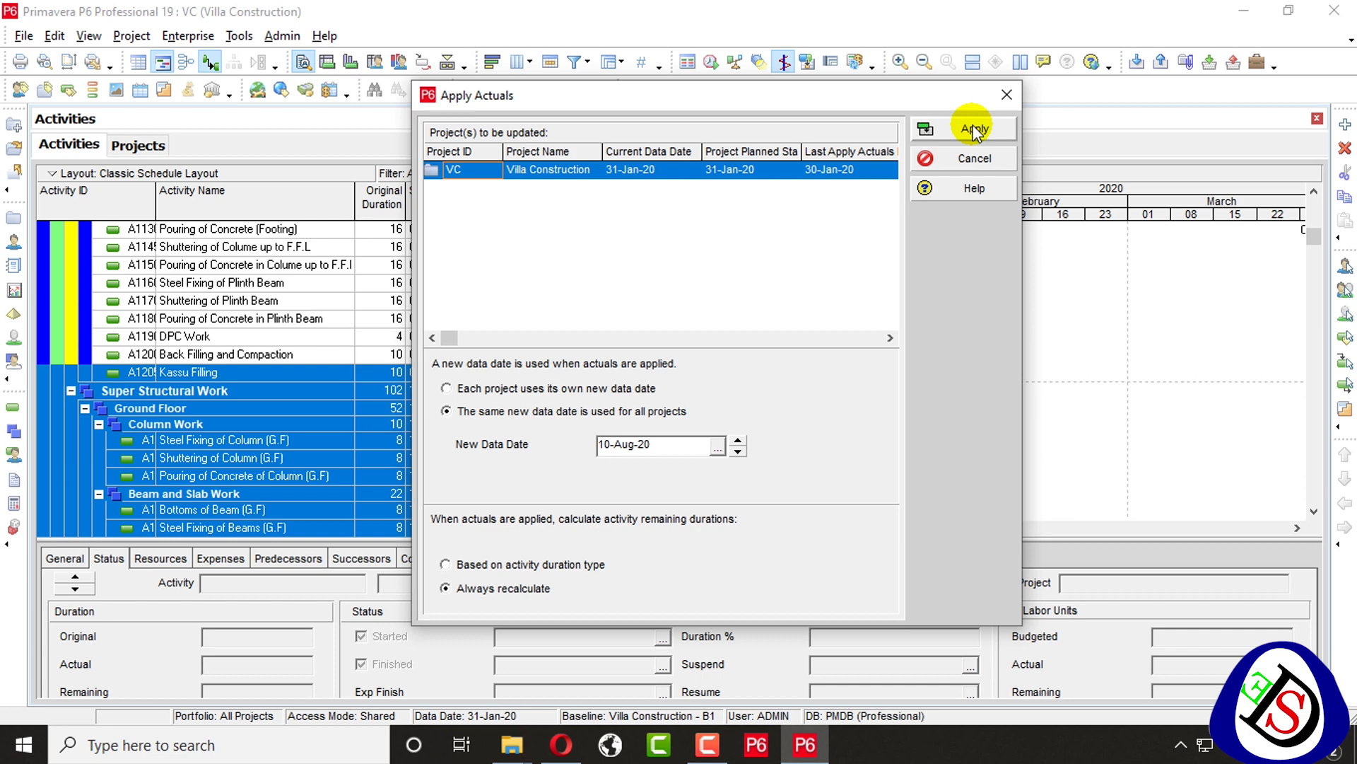
left_click(973, 127)
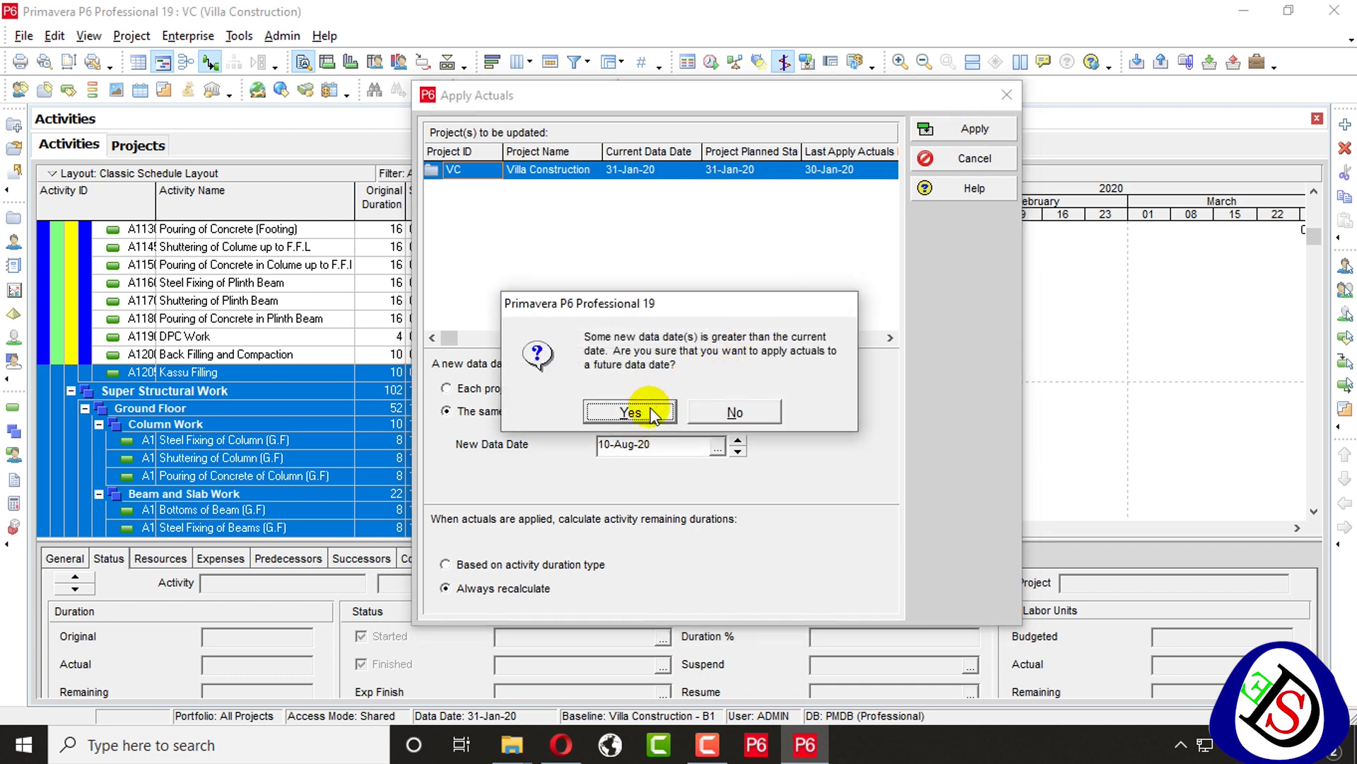
left_click(629, 412)
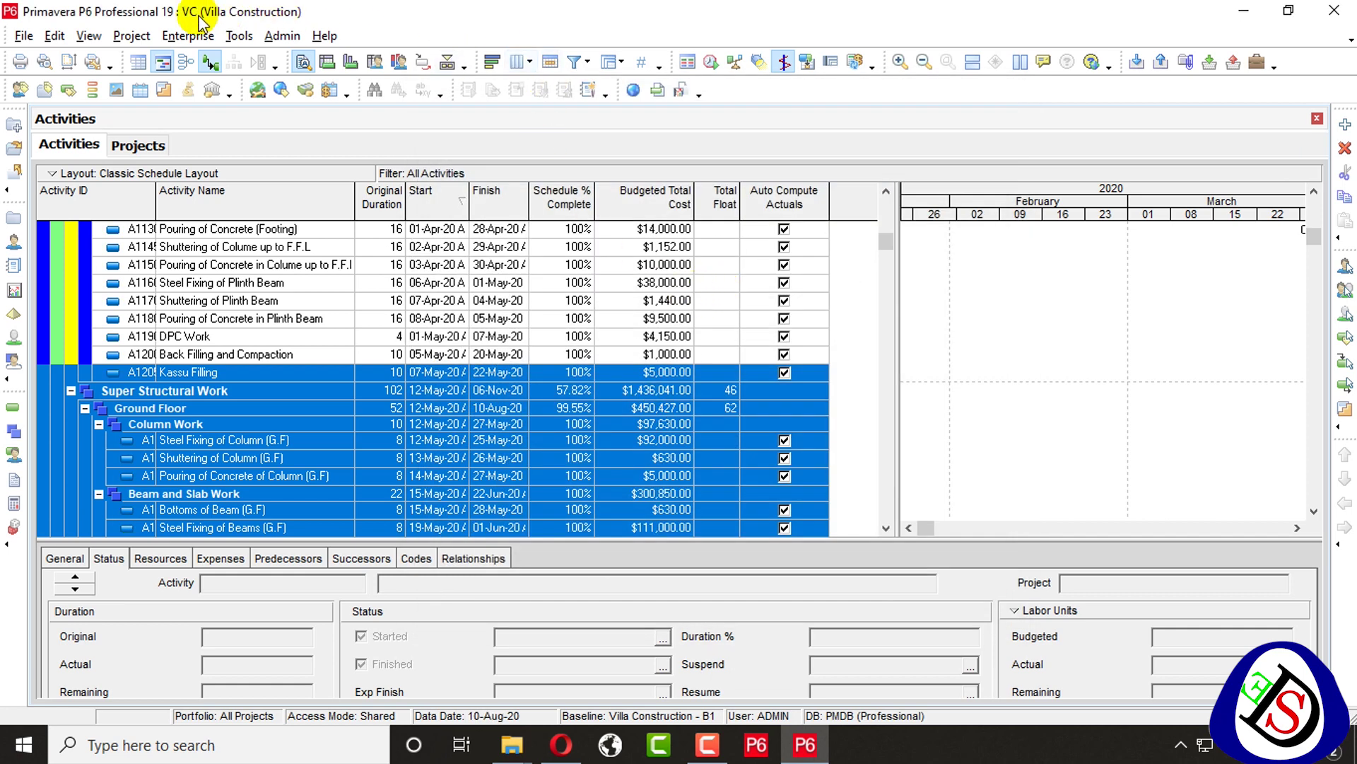
Apply actuals to the Villa Construction project again at the 10-Aug-20 data date.
left_click(239, 35)
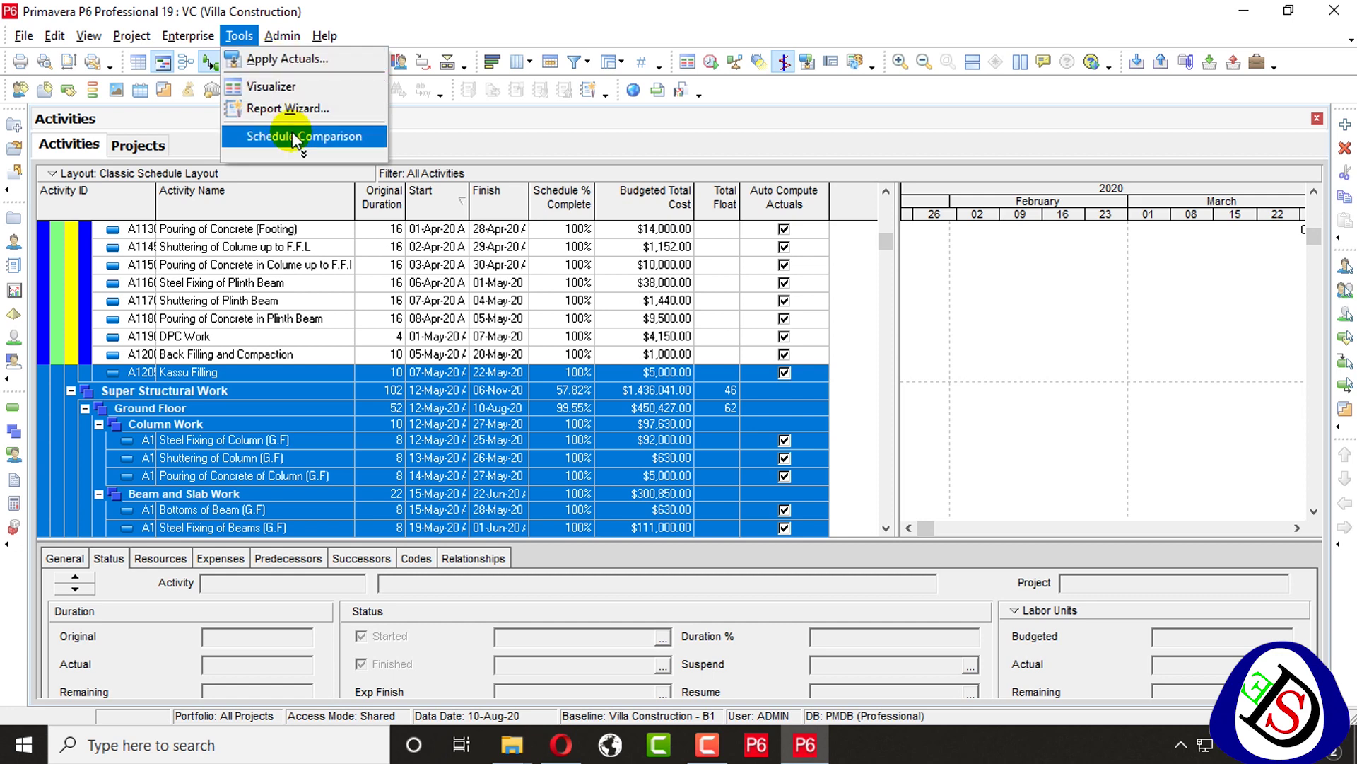
left_click(287, 59)
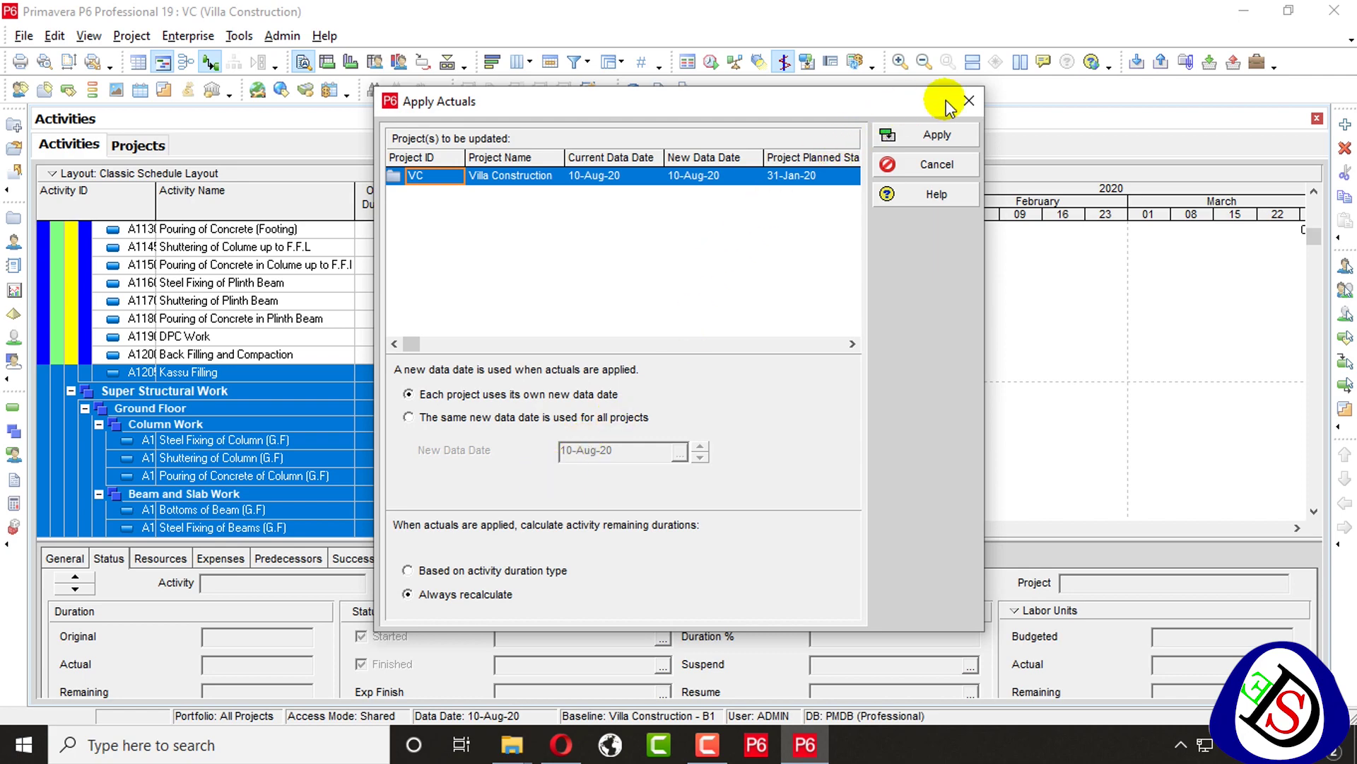
left_click(937, 134)
Check the status of Trimming and Levelling of Trenches, Kassu Filling and Shuttering of Beams (F.F).
scroll(808, 322, "up", 3)
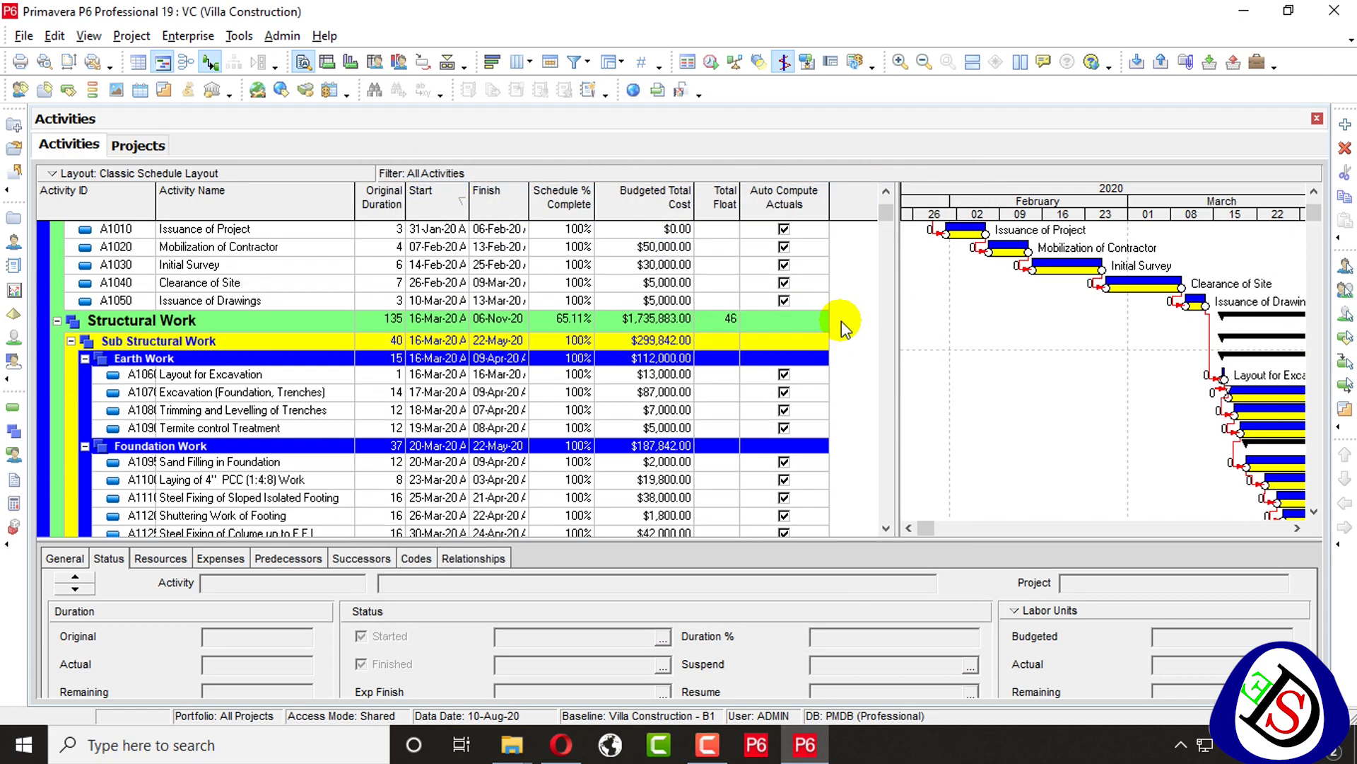
scroll(982, 325, "down", 2)
left_click(983, 325)
scroll(994, 330, "down", 1)
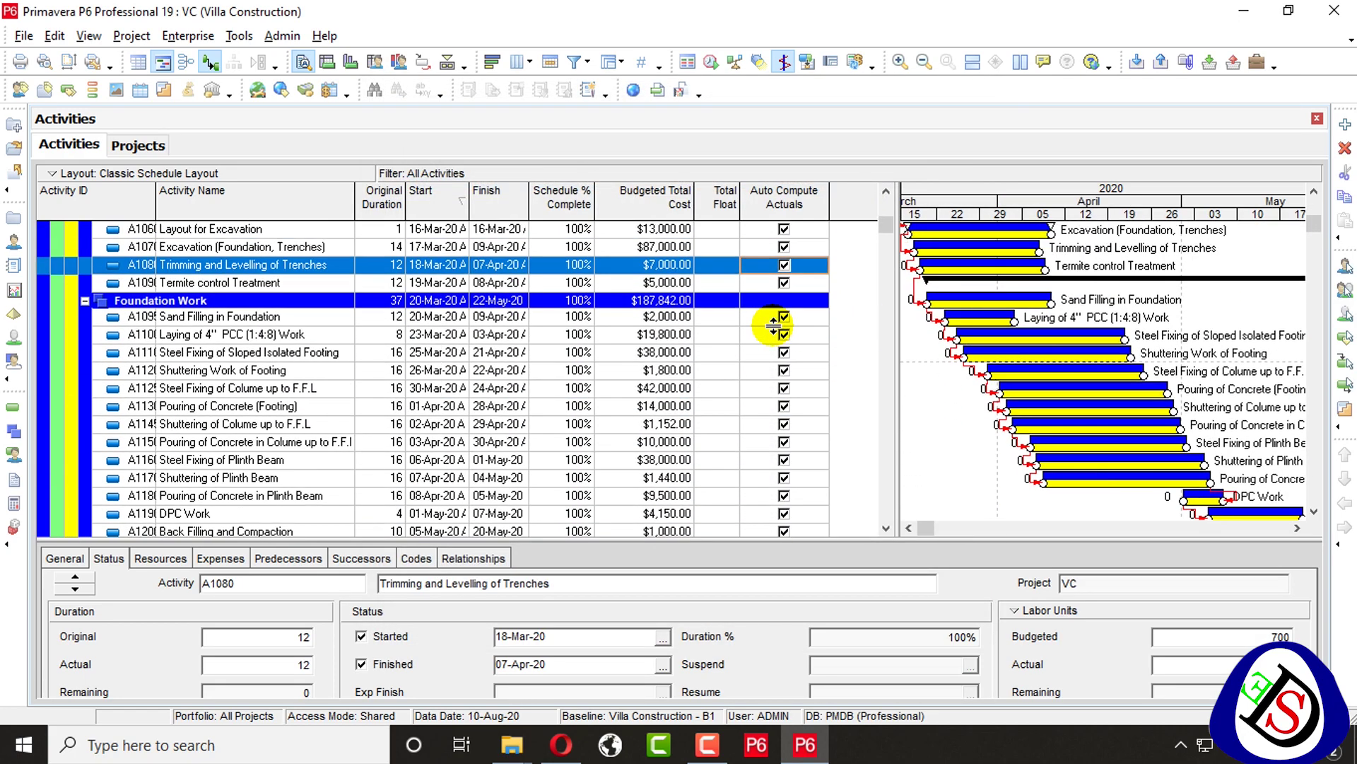
scroll(614, 300, "up", 2)
scroll(614, 300, "up", 1)
scroll(1016, 307, "down", 6)
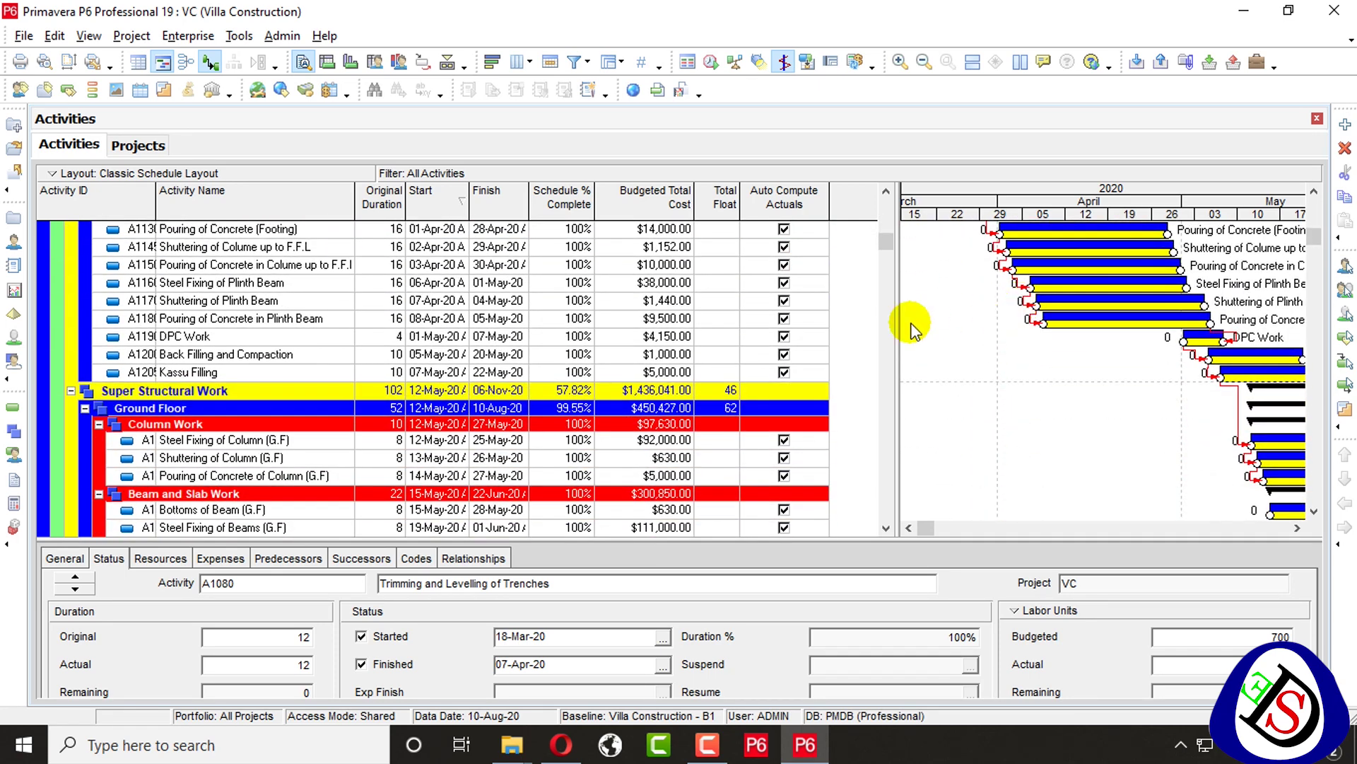
scroll(958, 291, "down", 2)
left_click(965, 291)
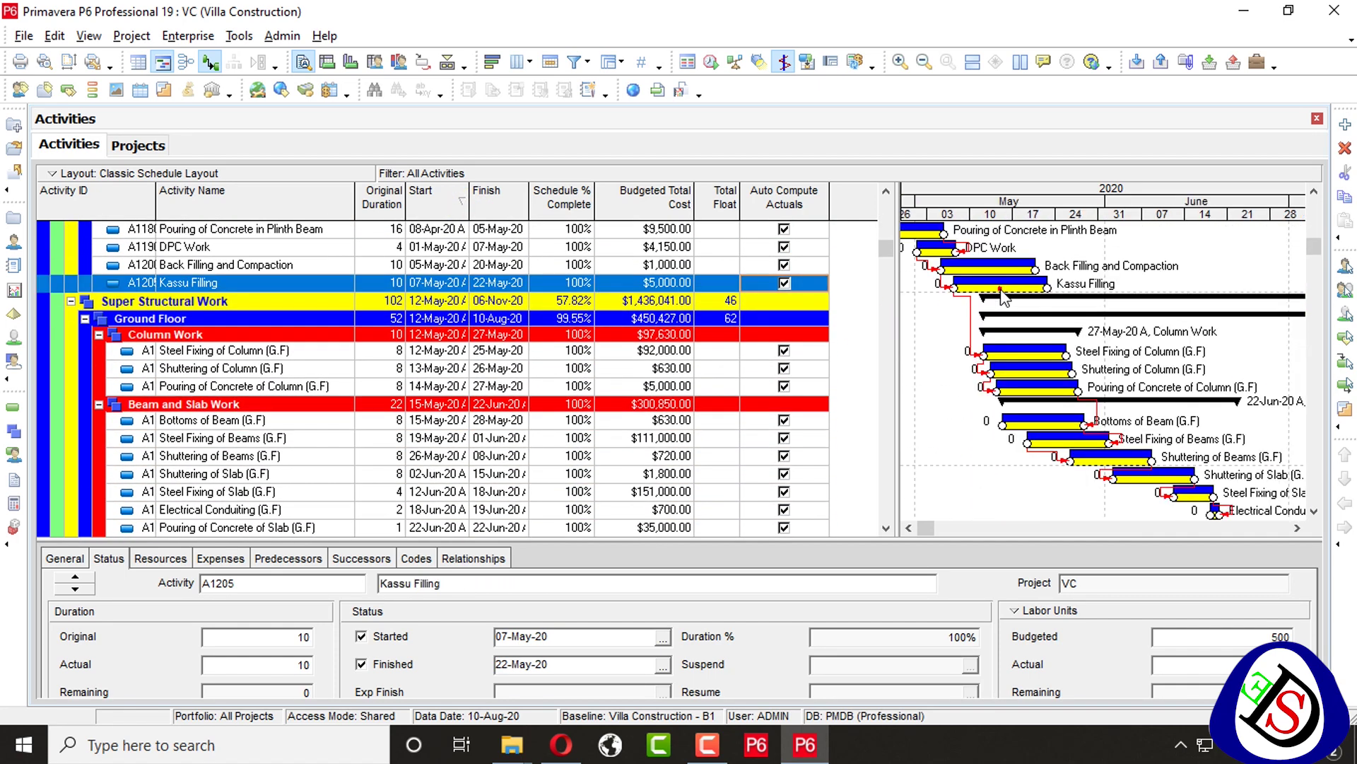
scroll(997, 294, "down", 3)
scroll(1019, 333, "down", 4)
scroll(1021, 352, "up", 2)
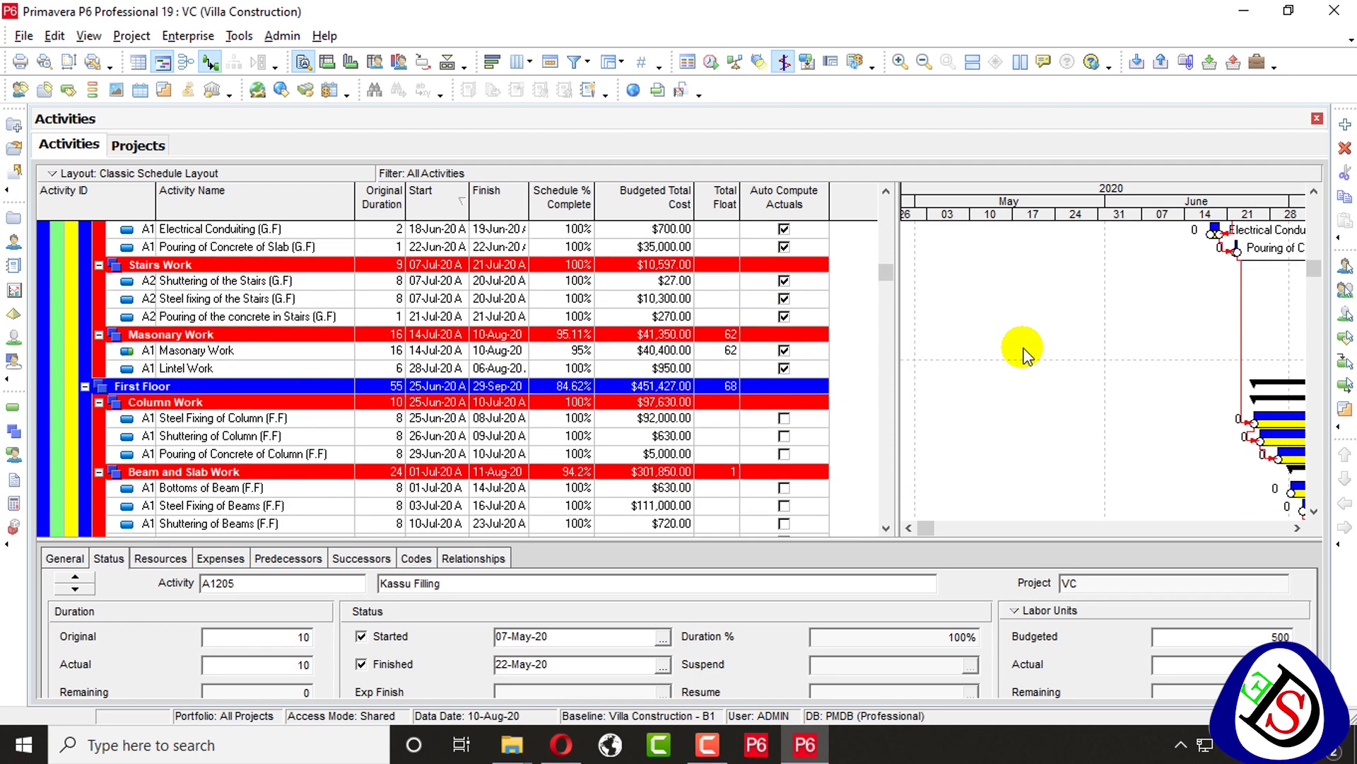
scroll(1020, 359, "down", 4)
left_click(1021, 363)
scroll(1021, 363, "down", 2)
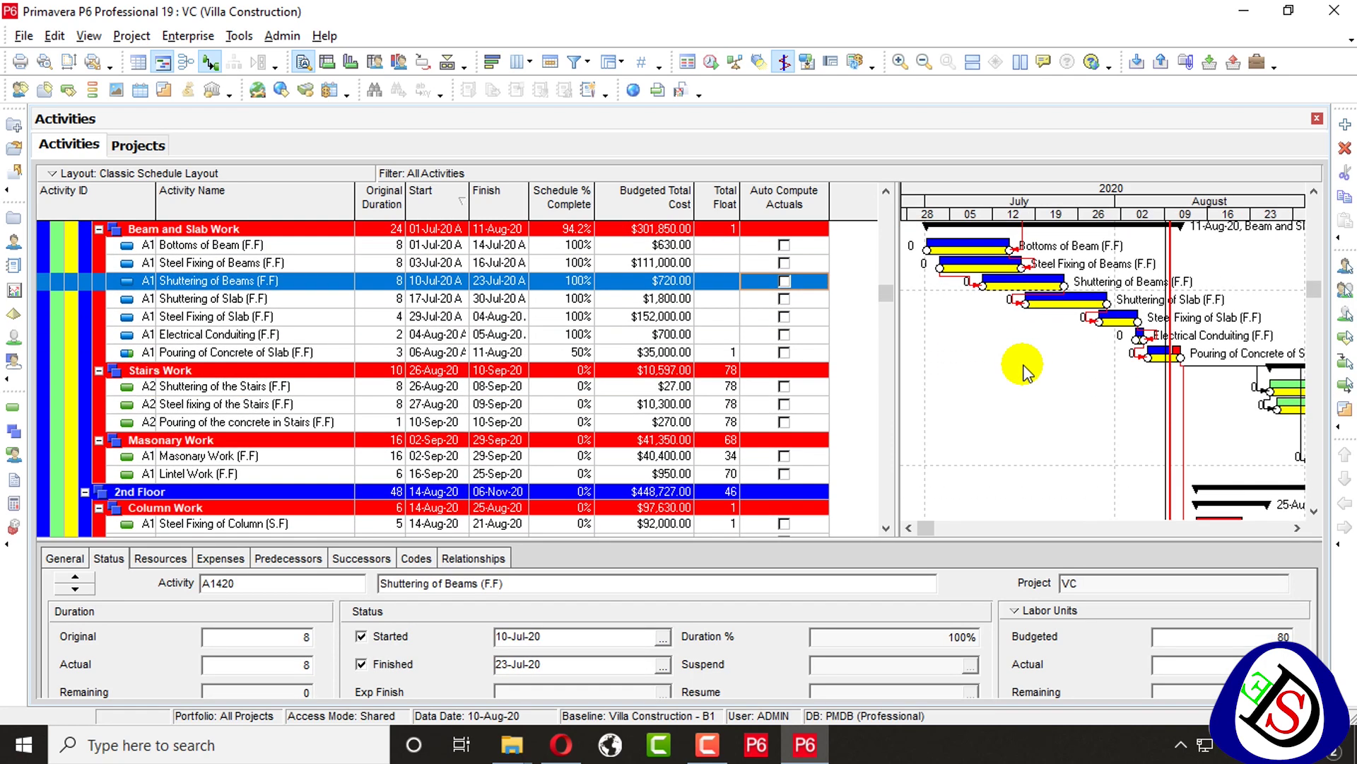
scroll(843, 375, "up", 4)
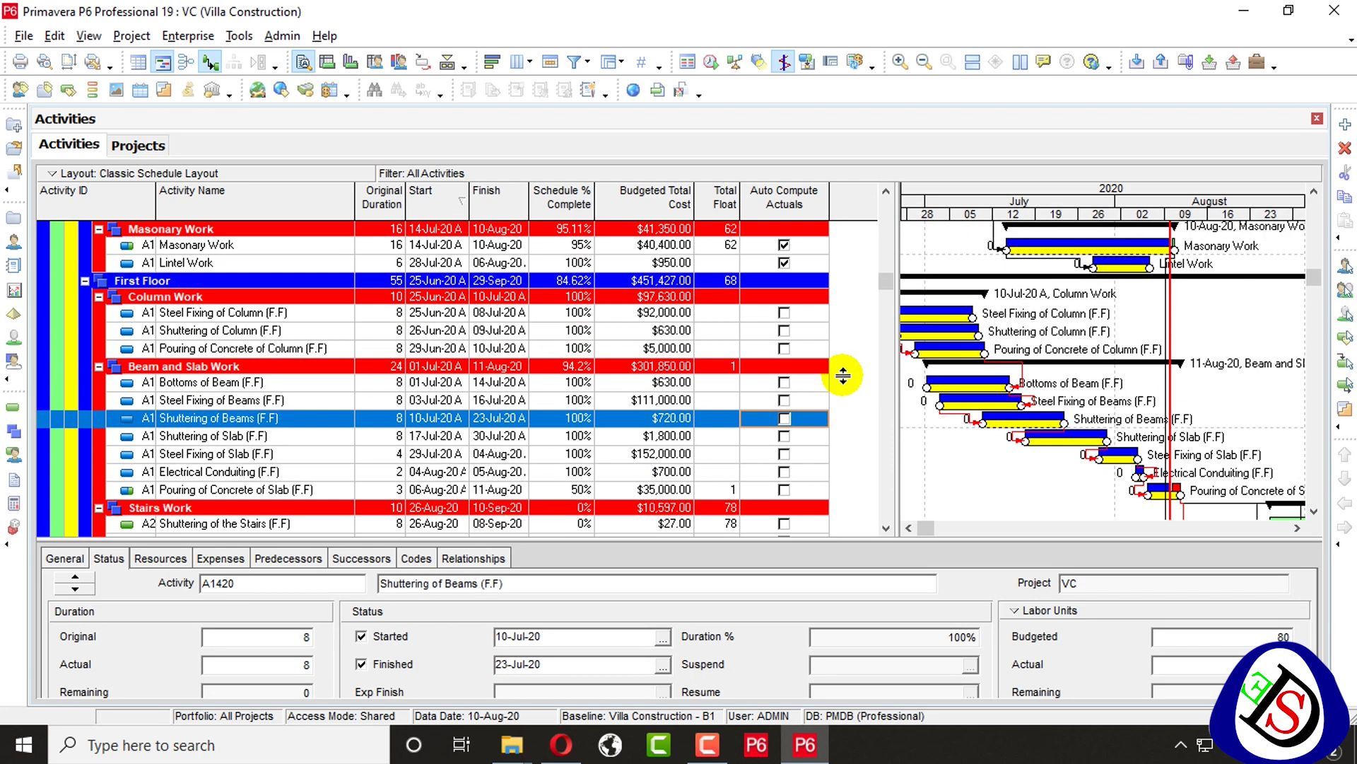
scroll(893, 320, "up", 1)
scroll(920, 318, "down", 2)
scroll(981, 313, "up", 2)
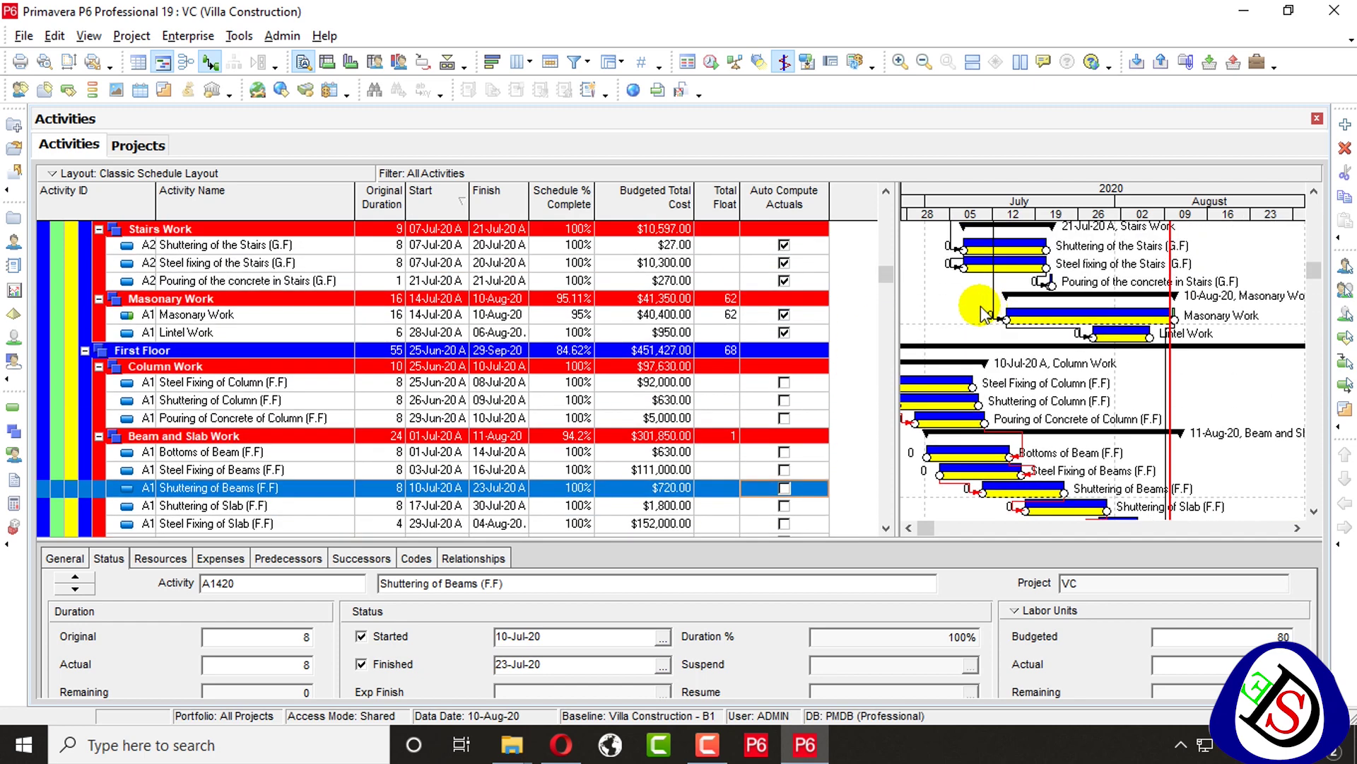
scroll(864, 352, "down", 4)
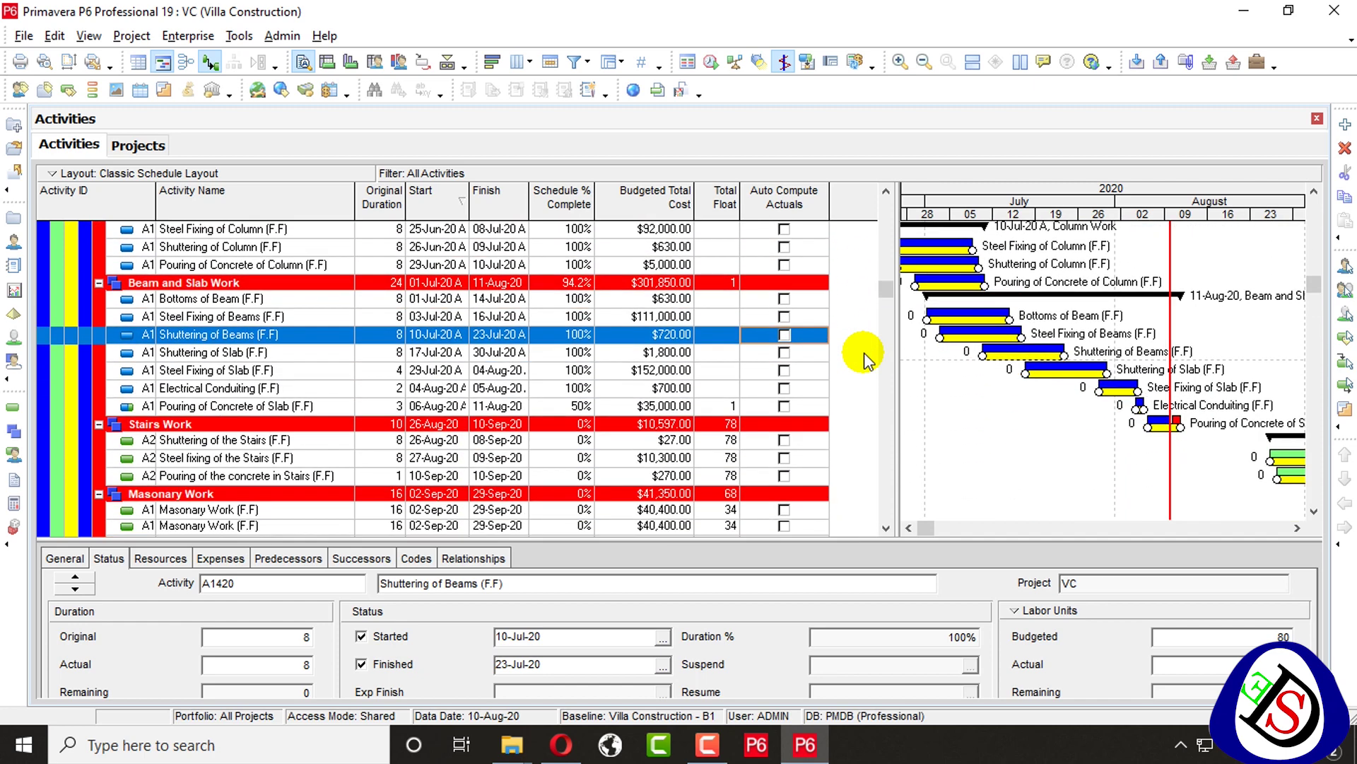
scroll(864, 352, "up", 2)
scroll(864, 352, "up", 1)
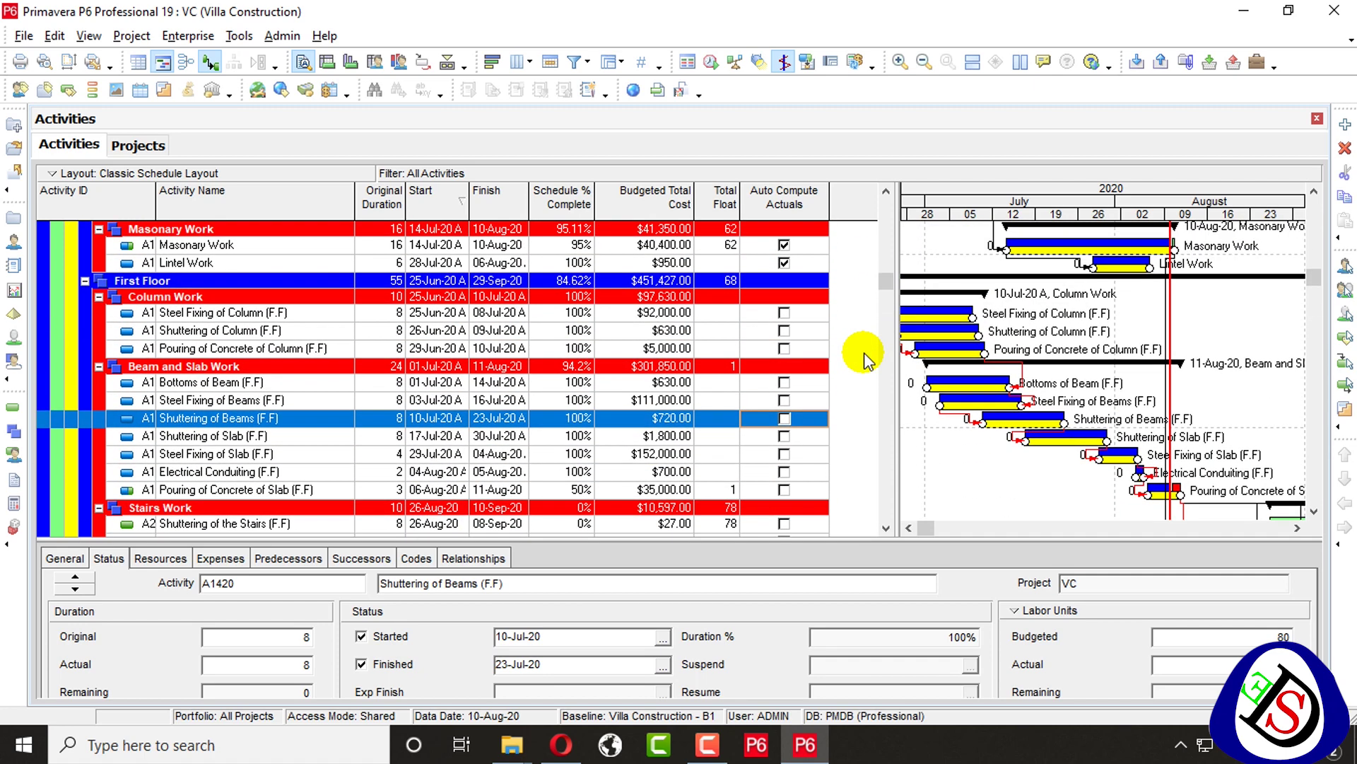
scroll(864, 352, "up", 1)
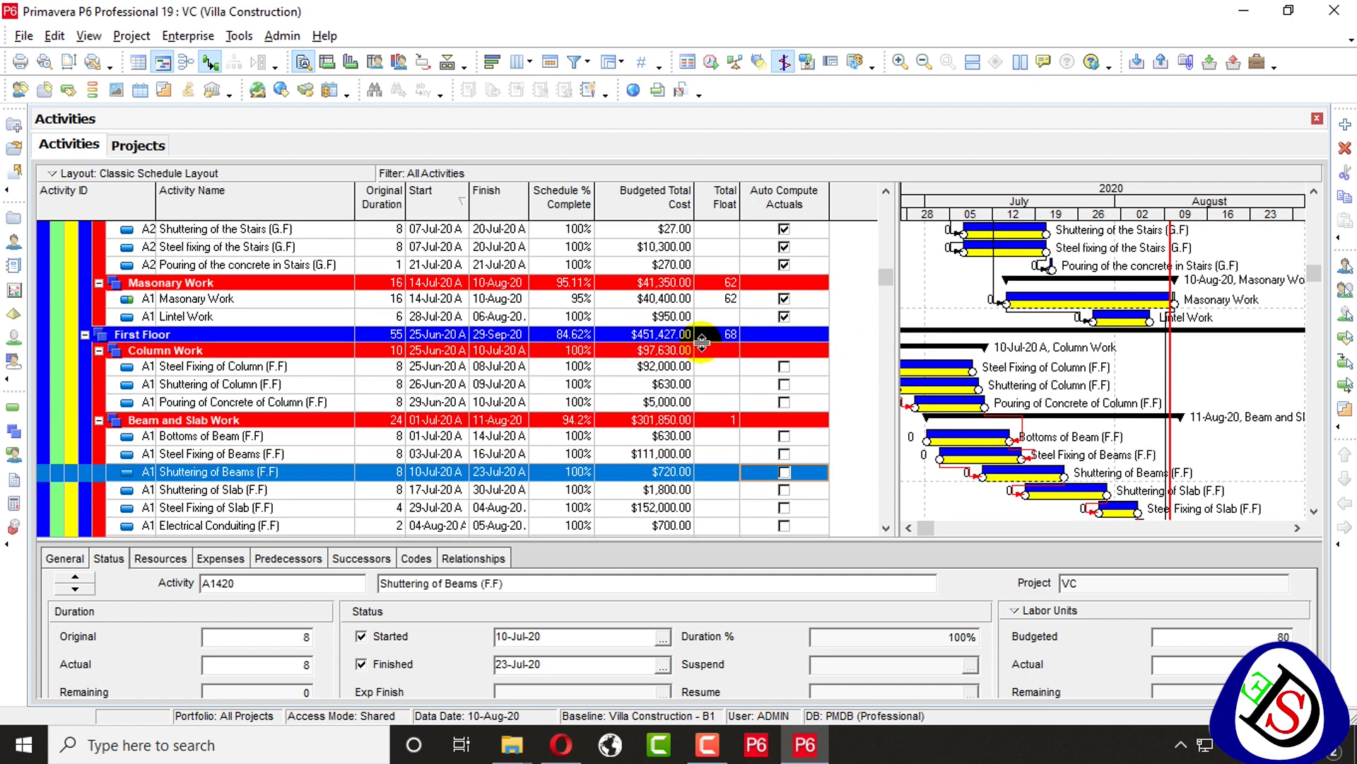
scroll(692, 329, "down", 1)
scroll(691, 328, "up", 3)
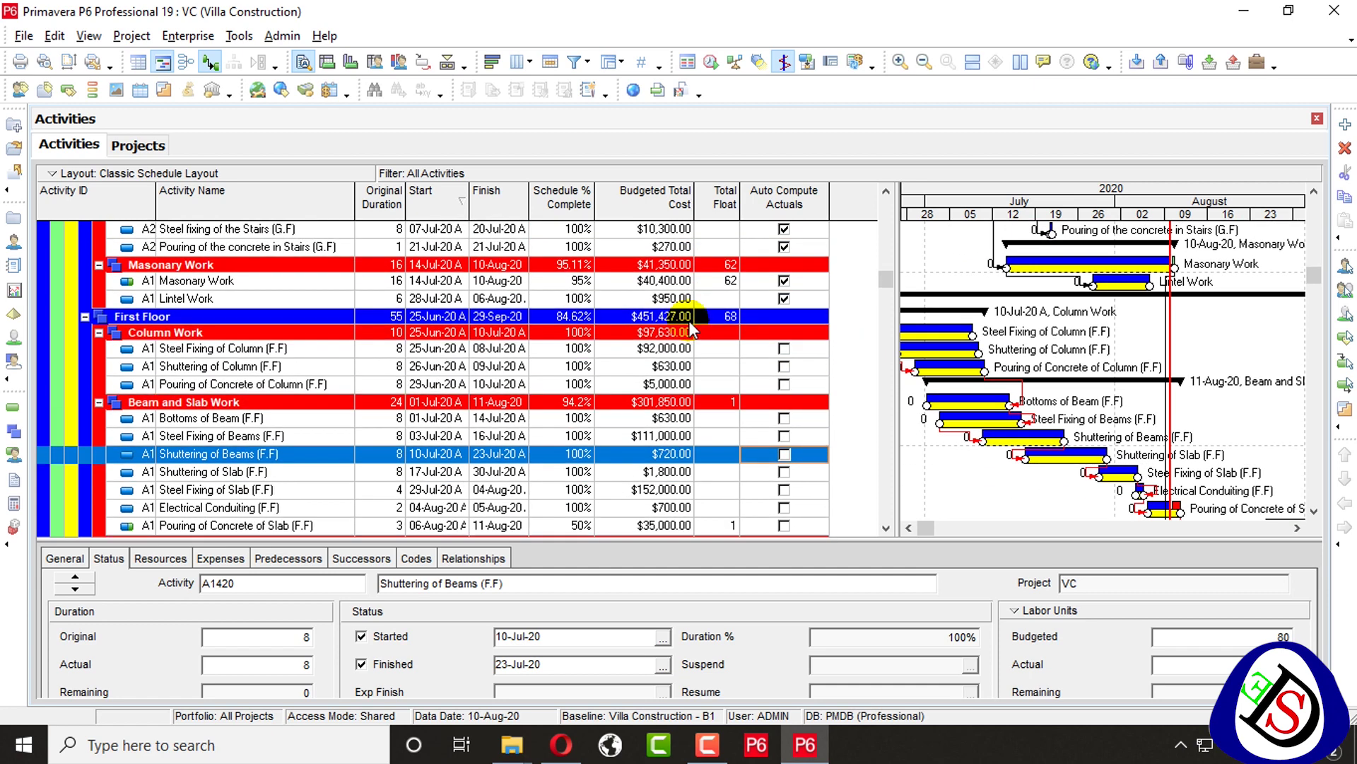
scroll(938, 324, "up", 1)
scroll(1025, 340, "down", 6)
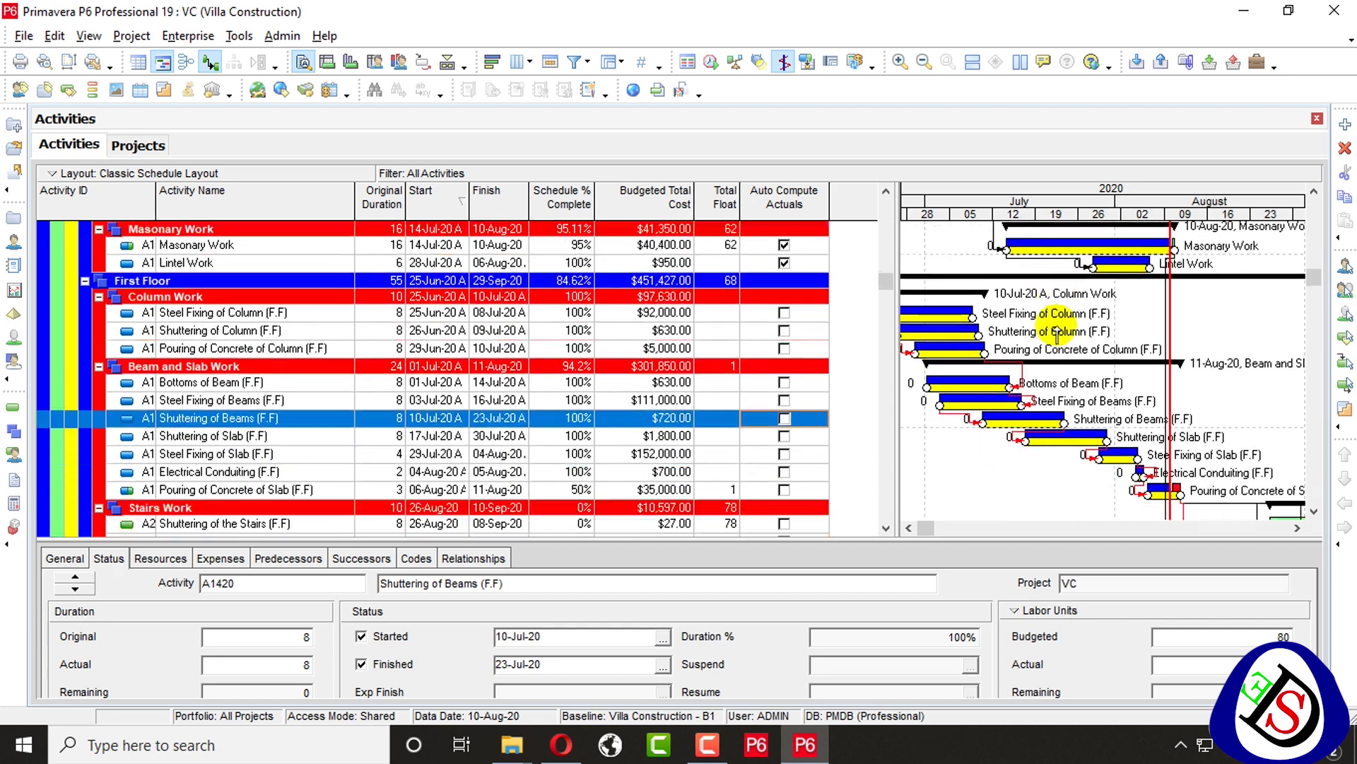
scroll(1115, 363, "up", 2)
scroll(1132, 311, "up", 2)
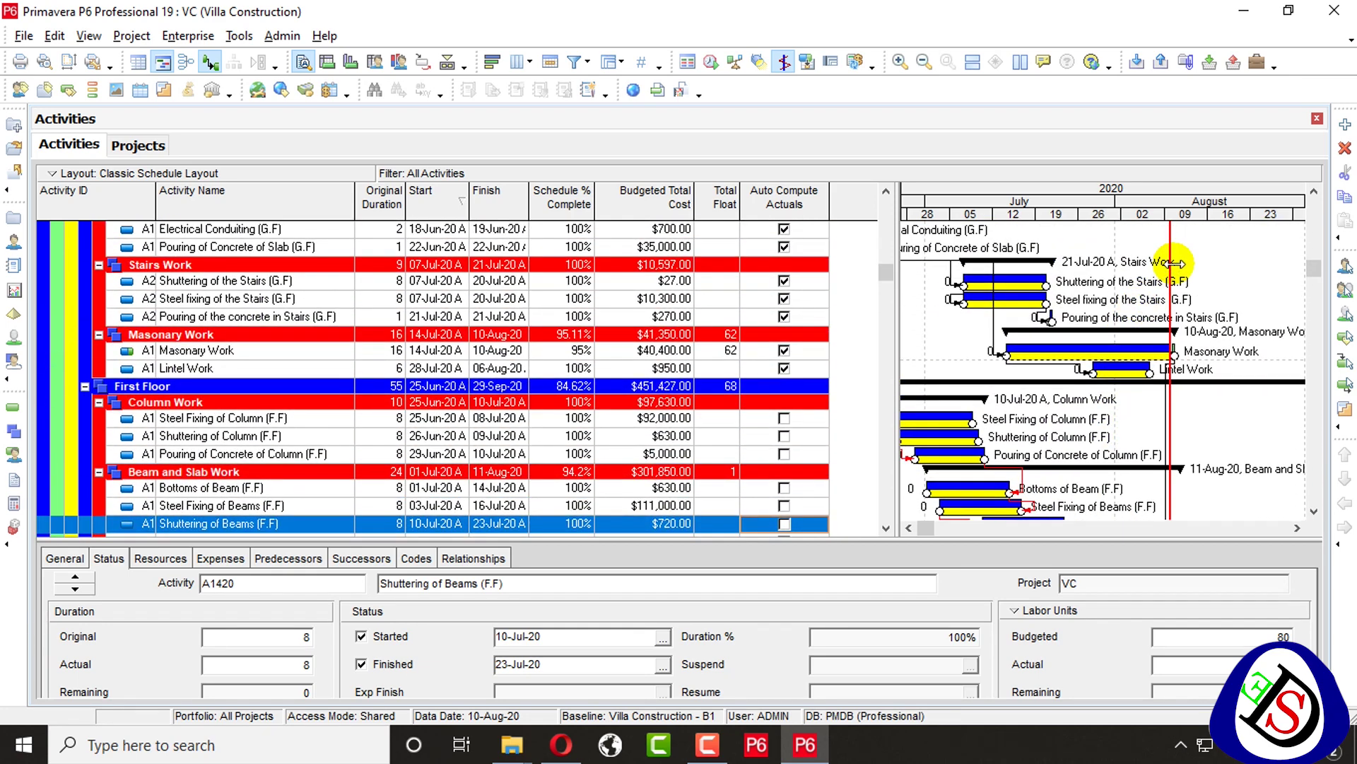
Check Stairs Work, Pouring of Concrete of Slab (F.F), Termite control Treatment and DPC Work statuses.
left_click(1052, 262)
scroll(1080, 272, "down", 6)
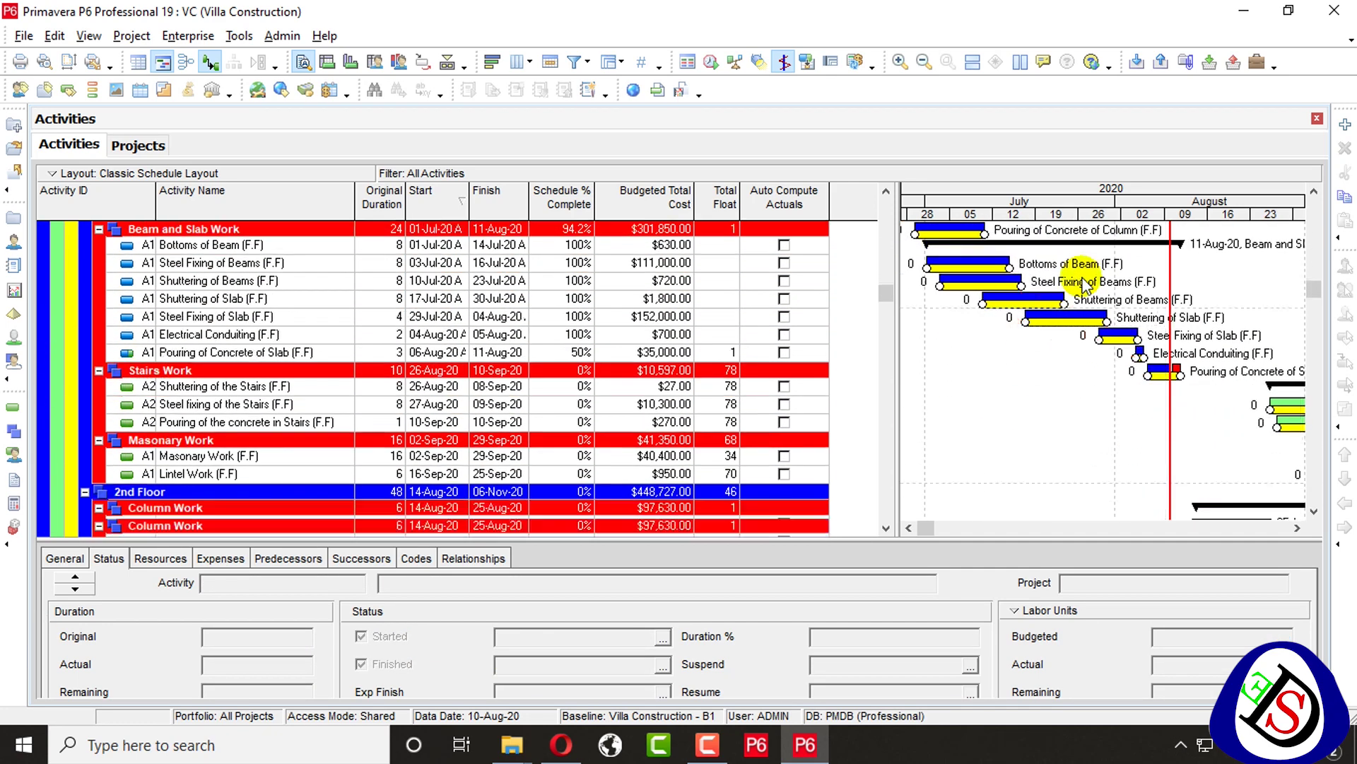
scroll(1144, 328, "up", 1)
scroll(1161, 348, "down", 5)
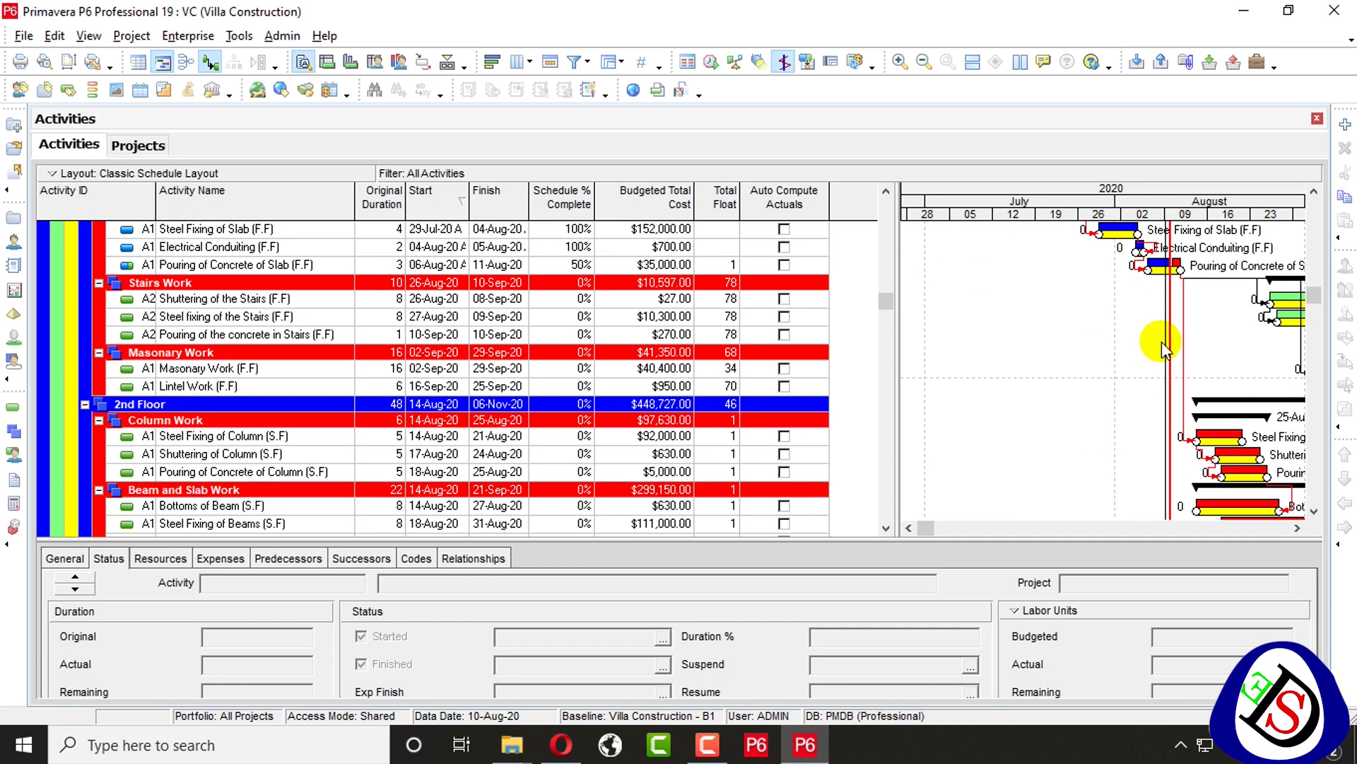
scroll(1161, 346, "up", 6)
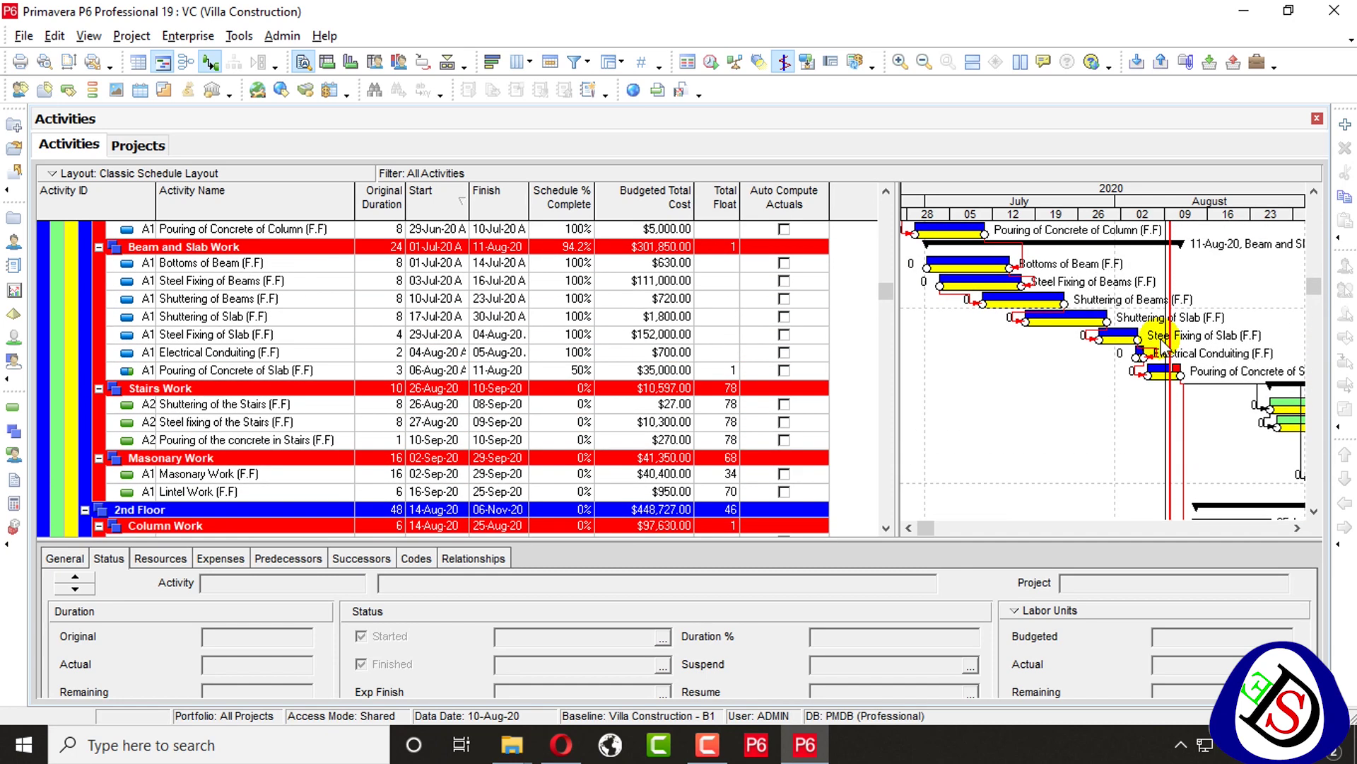
scroll(1162, 347, "down", 1)
scroll(1162, 345, "up", 6)
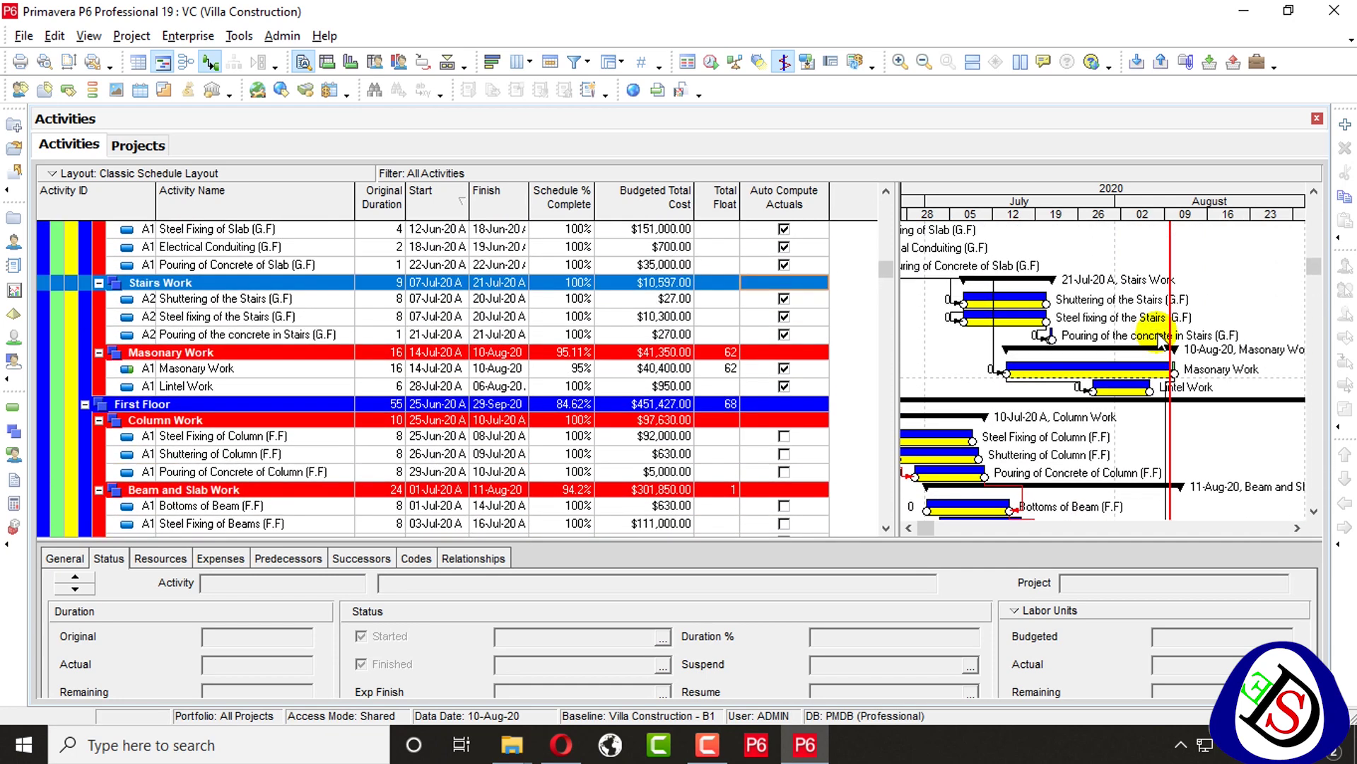
scroll(1161, 342, "up", 1)
scroll(937, 334, "down", 9)
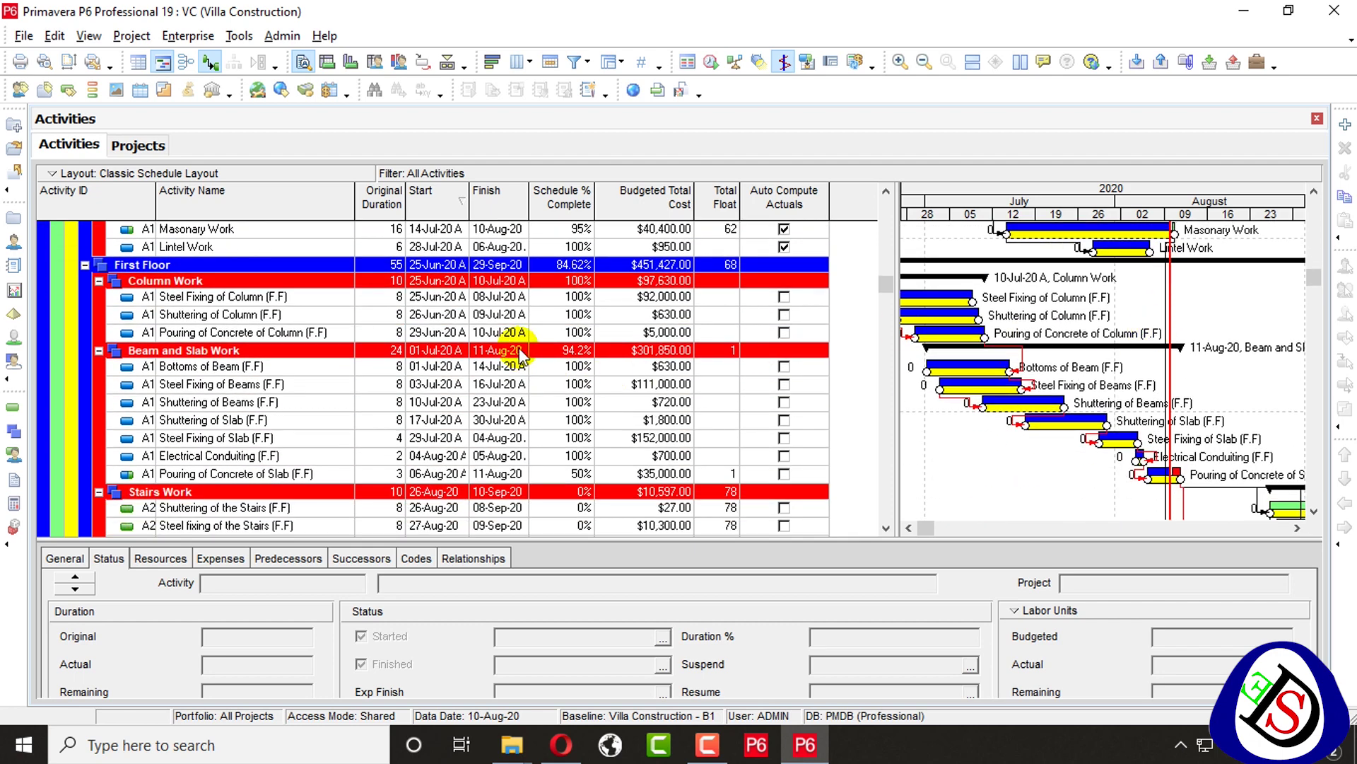
left_click(507, 475)
scroll(537, 445, "down", 4)
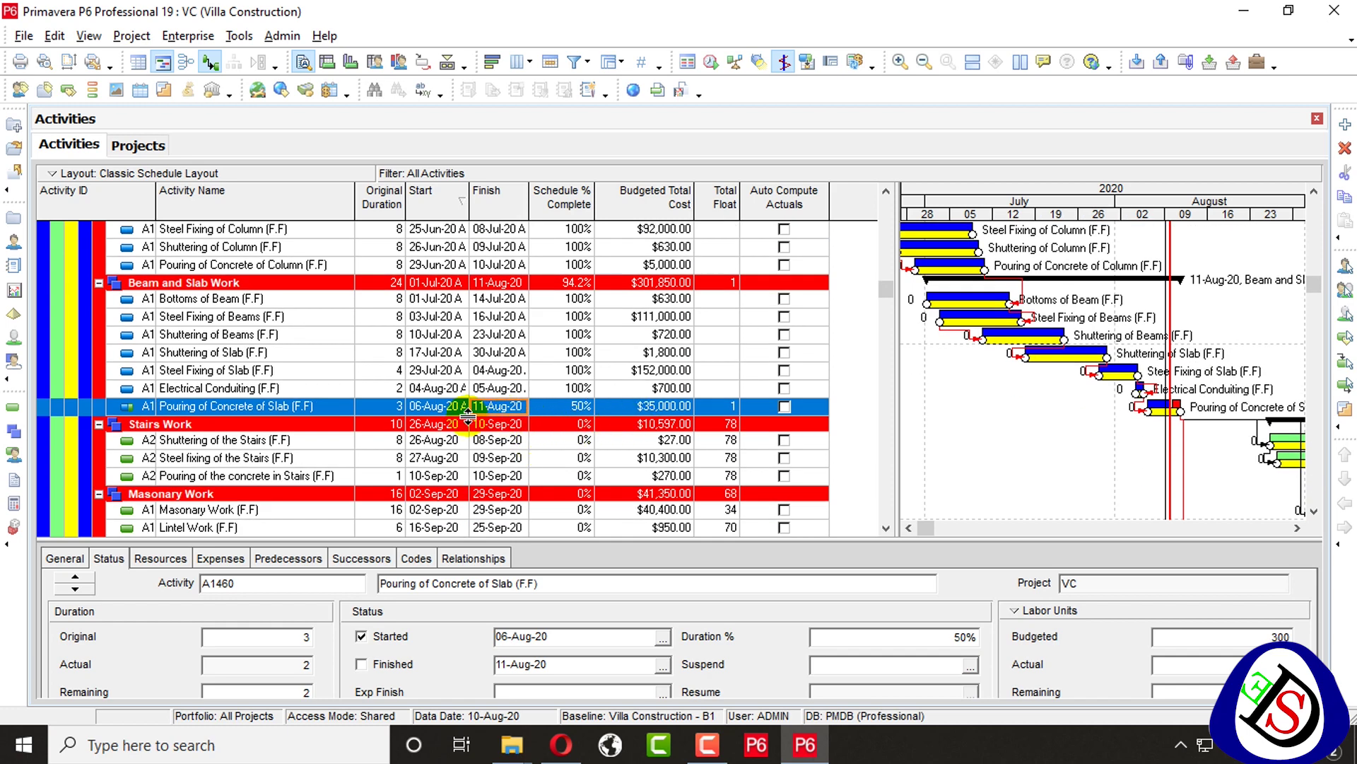
scroll(780, 386, "up", 10)
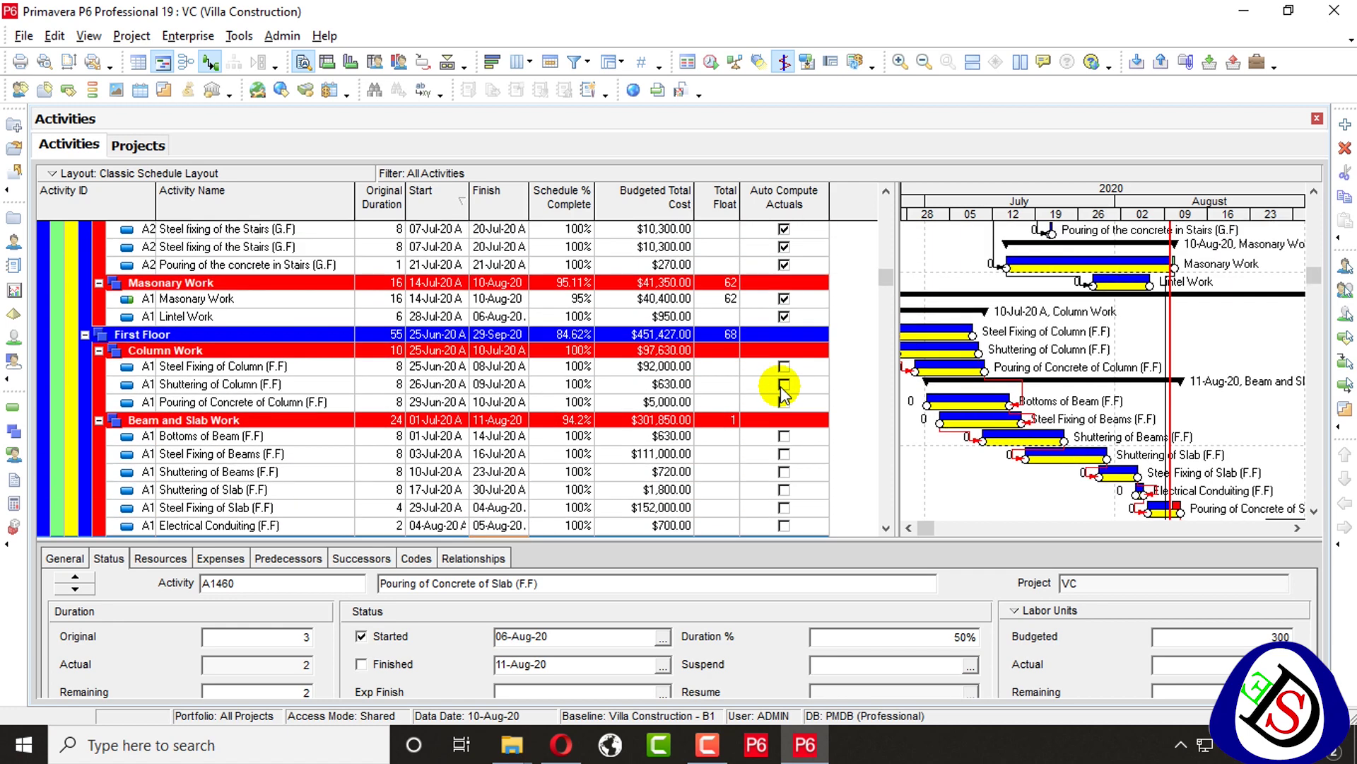
scroll(781, 386, "up", 10)
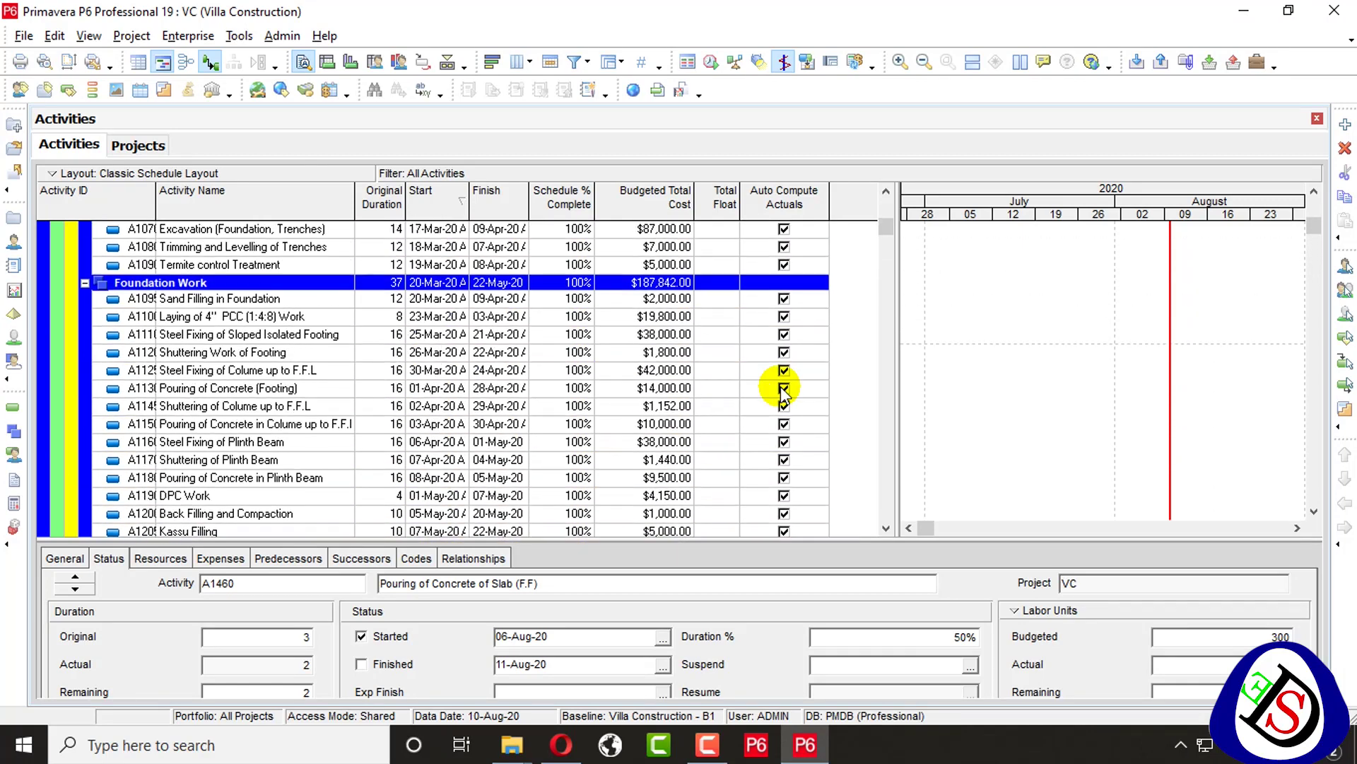
scroll(781, 386, "down", 3)
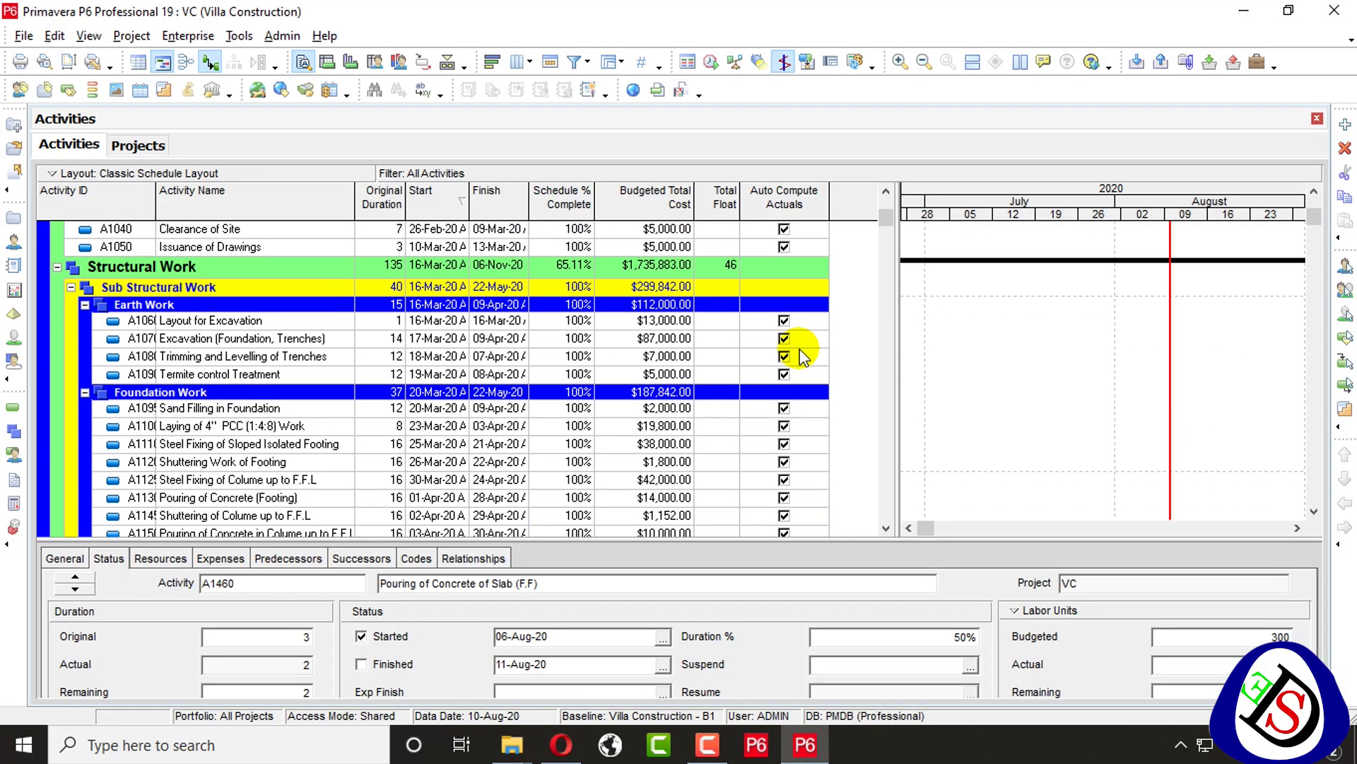
left_click(982, 338)
scroll(910, 342, "down", 4)
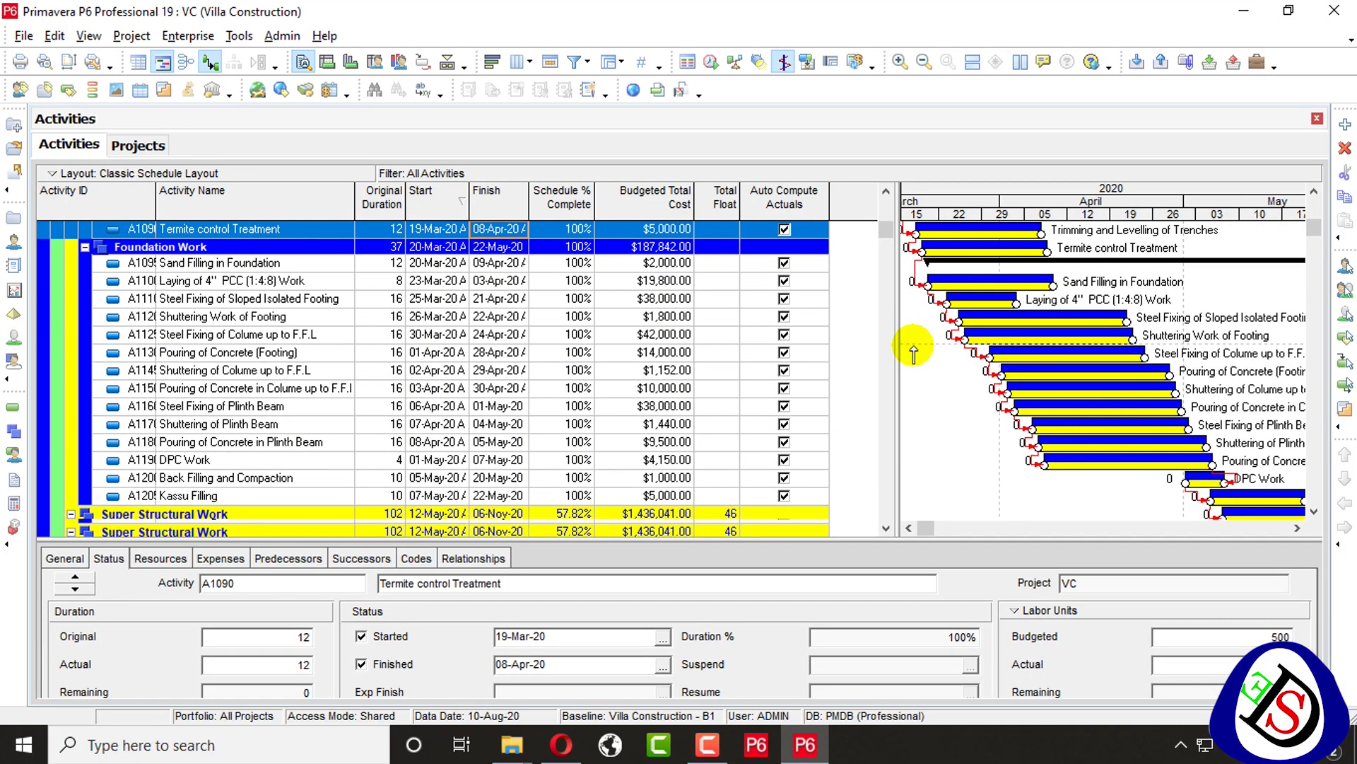
left_click(970, 362)
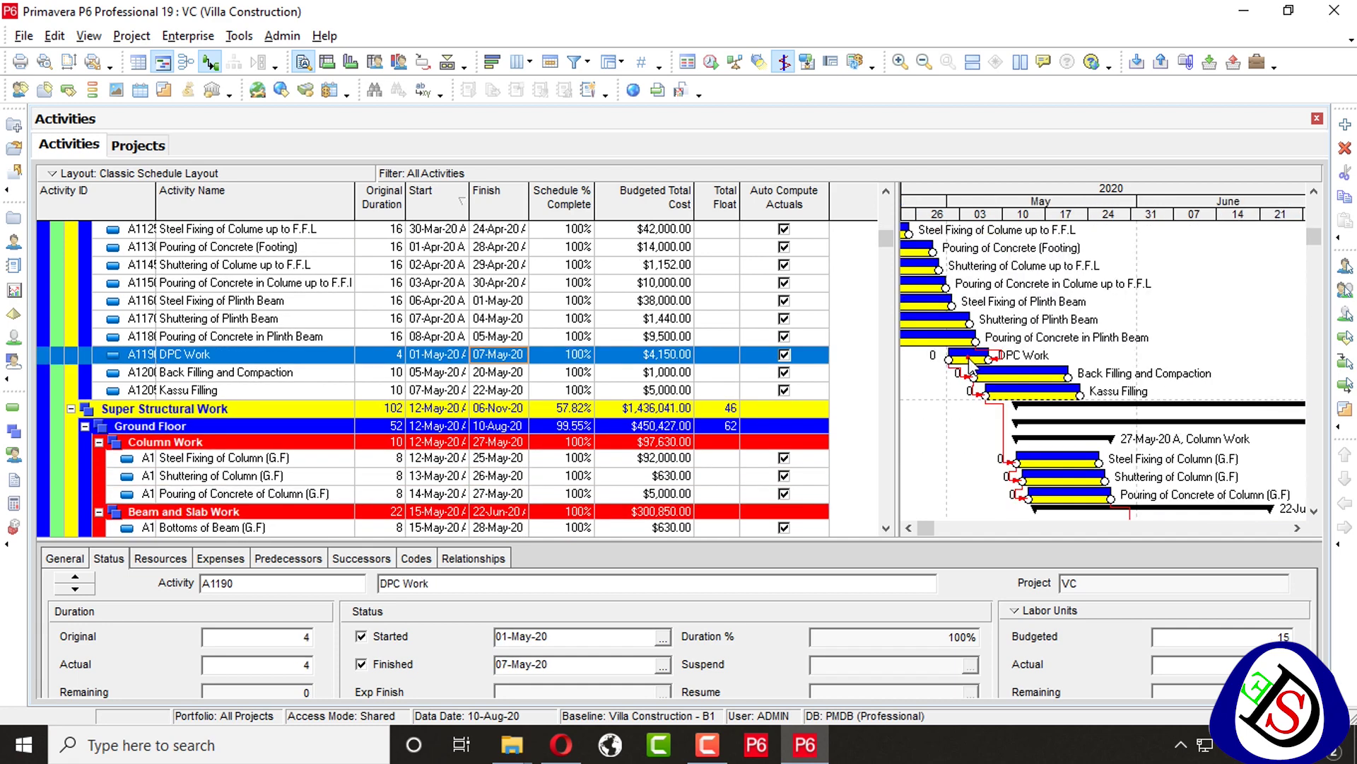
Close Apply Actuals without applying and scroll to the Ground Floor Stairs and Masonary Work groups.
left_click(239, 35)
left_click(262, 61)
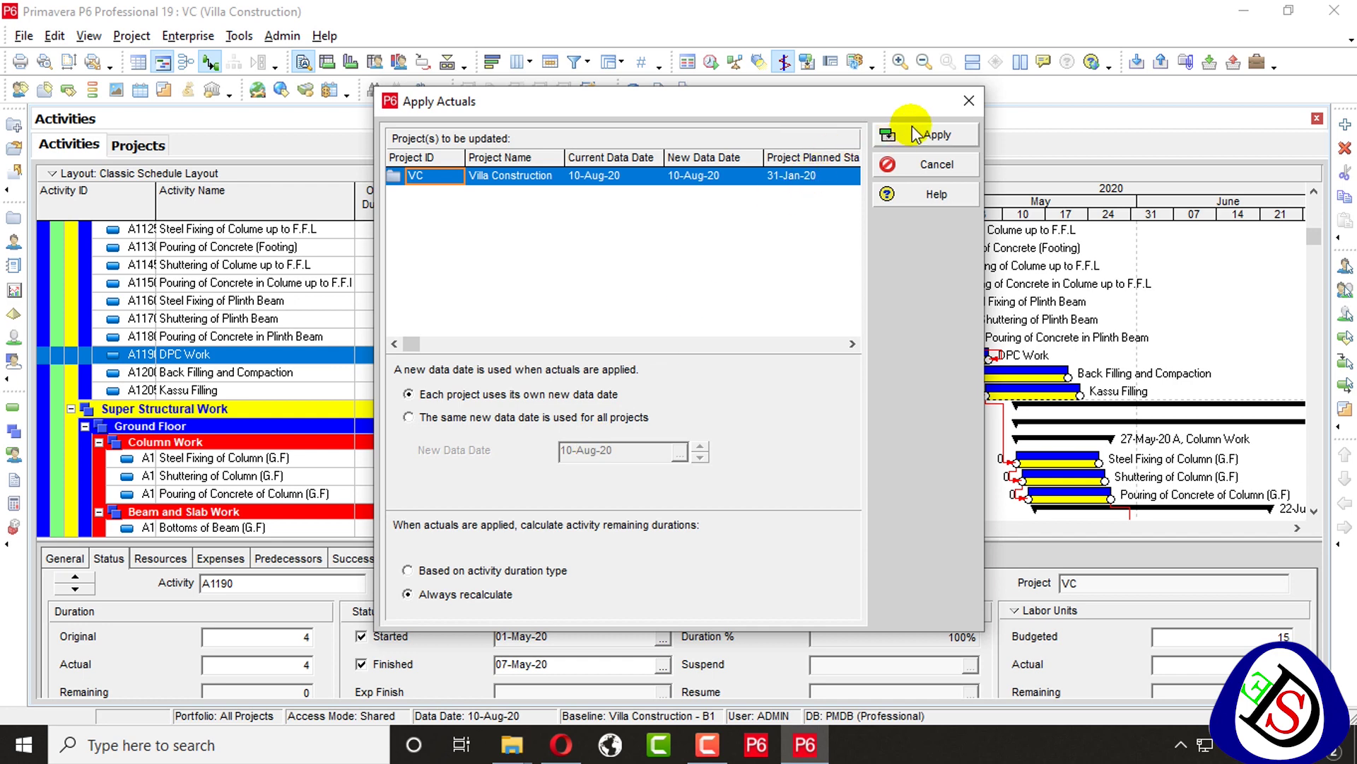
left_click(968, 100)
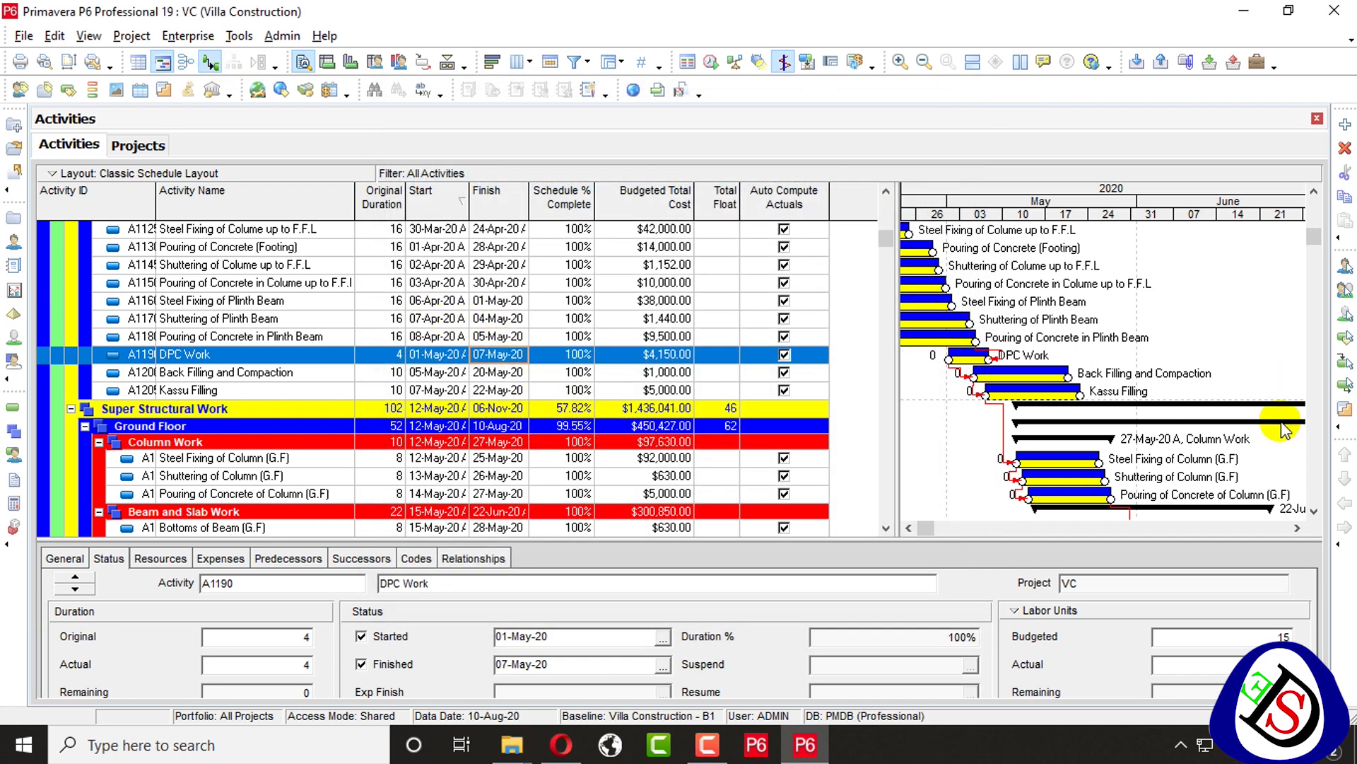
scroll(1095, 346, "down", 3)
scroll(1096, 345, "down", 5)
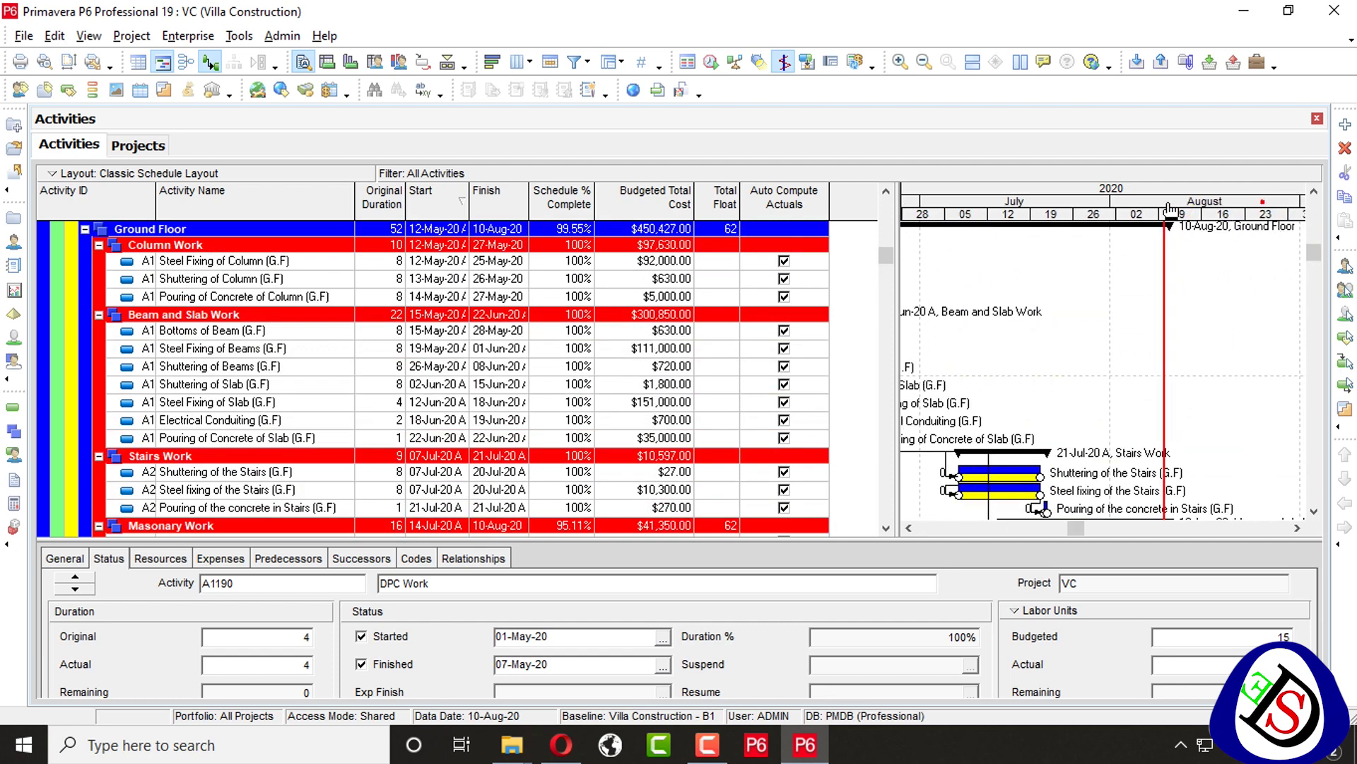
Set the Gantt timescale interval to Week/Day, then try Day/Shift instead.
right_click(1175, 194)
left_click(1216, 288)
left_click(707, 432)
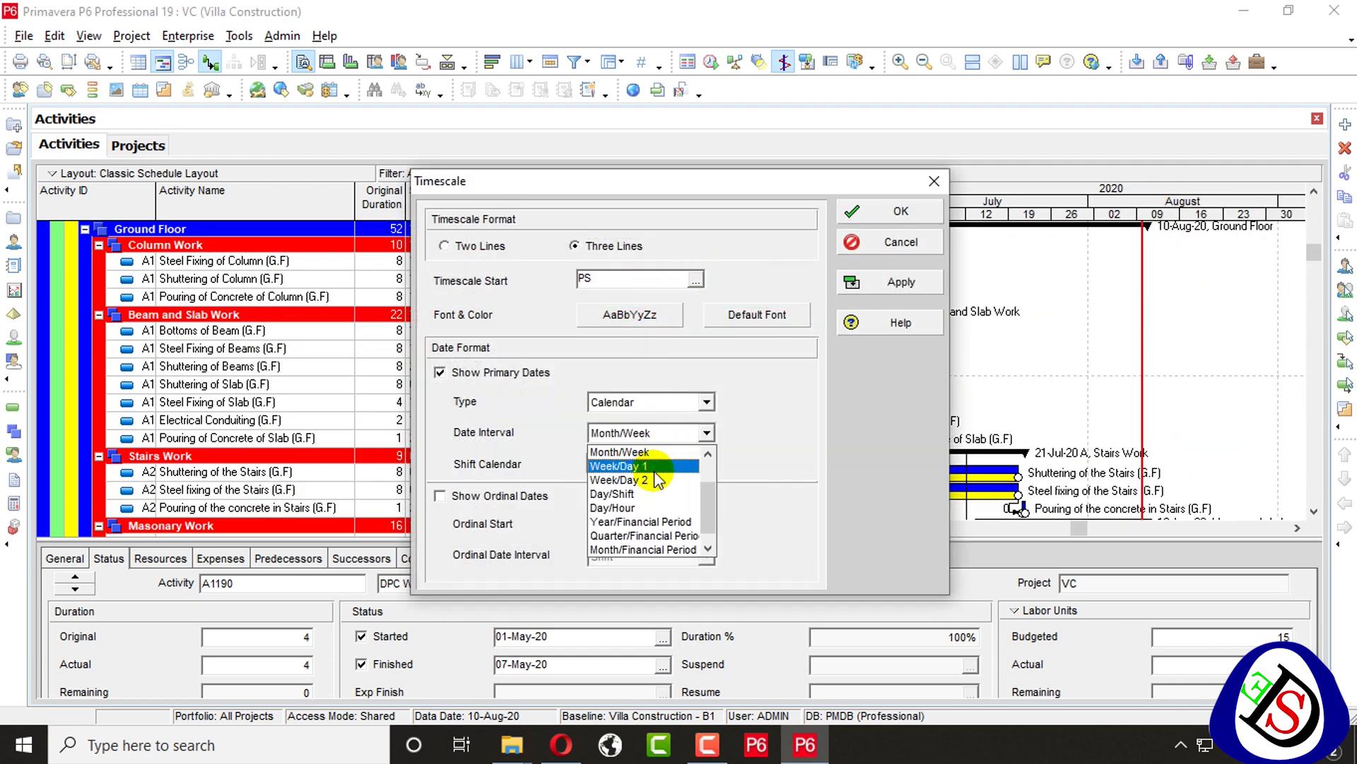
left_click(640, 476)
left_click(889, 210)
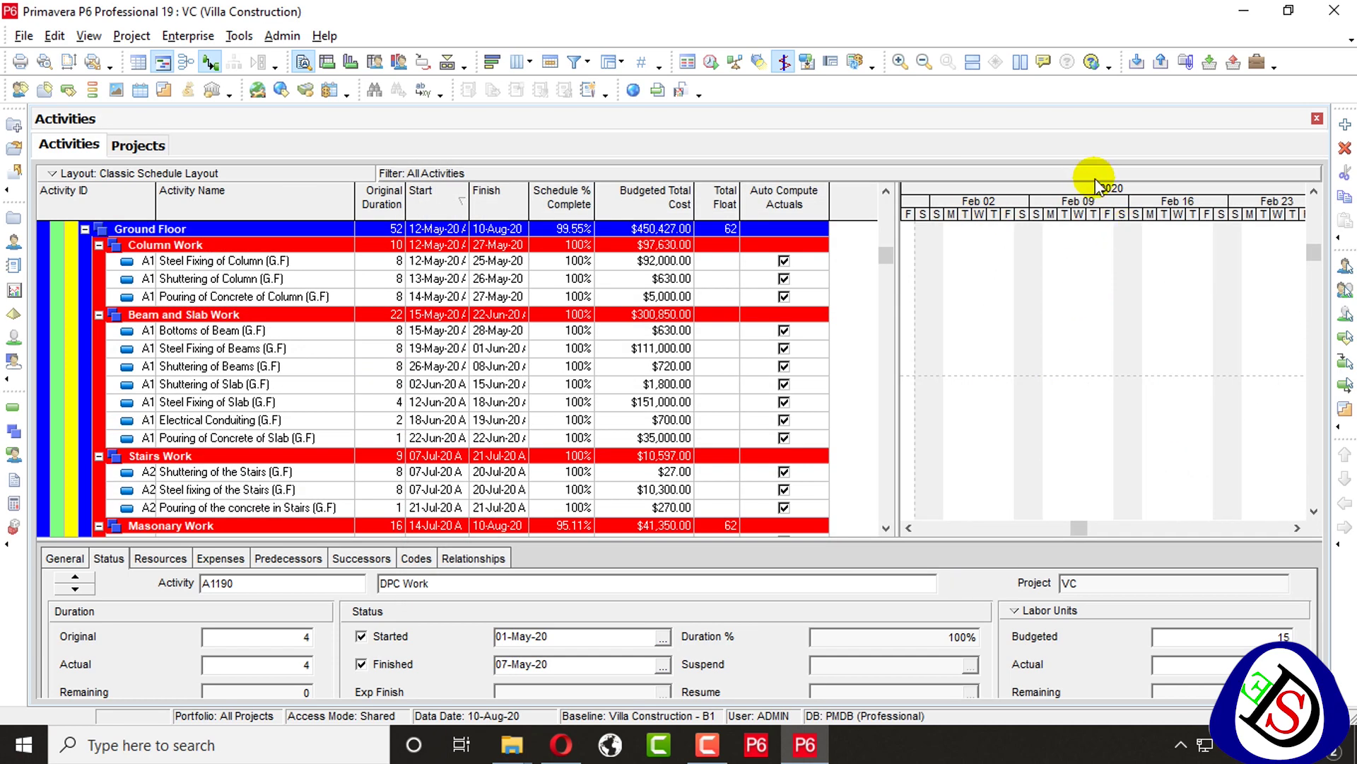
right_click(1119, 188)
left_click(1163, 271)
left_click(640, 432)
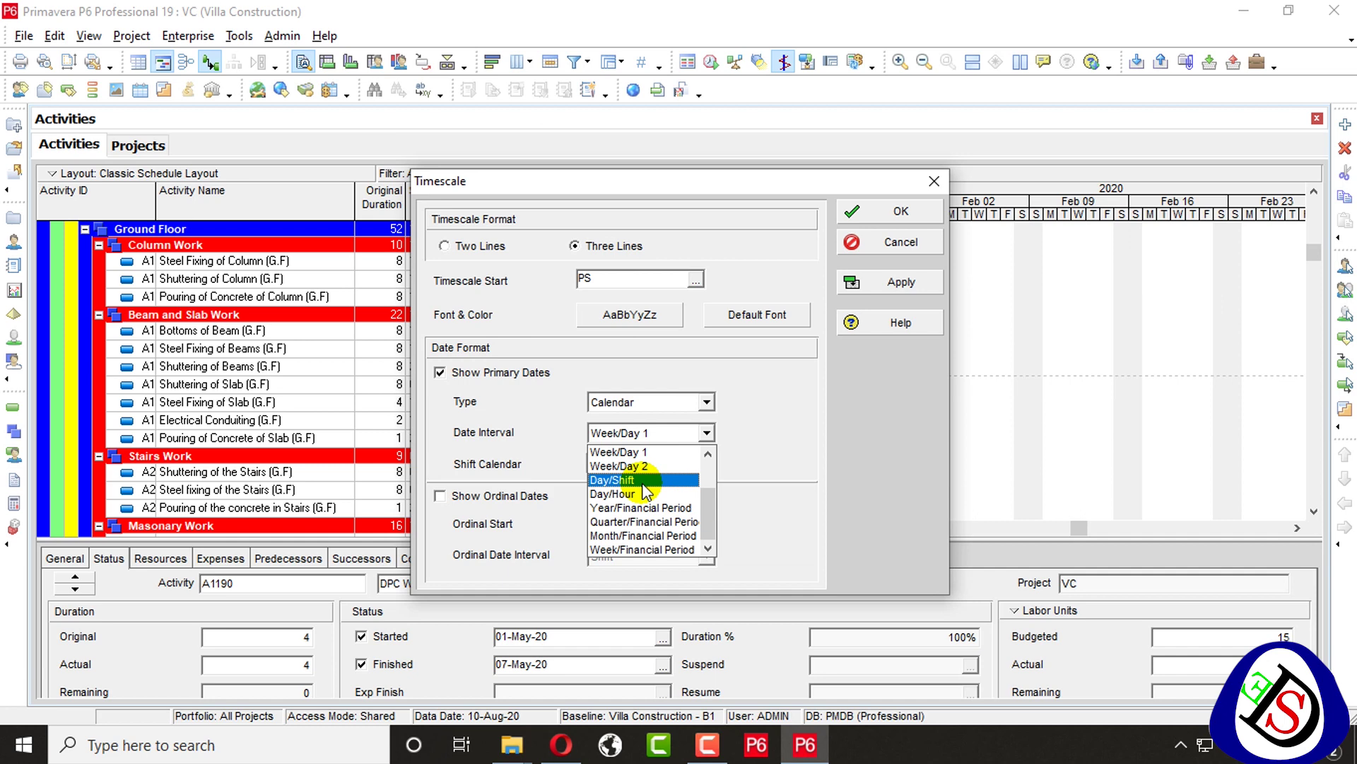
left_click(645, 480)
left_click(891, 219)
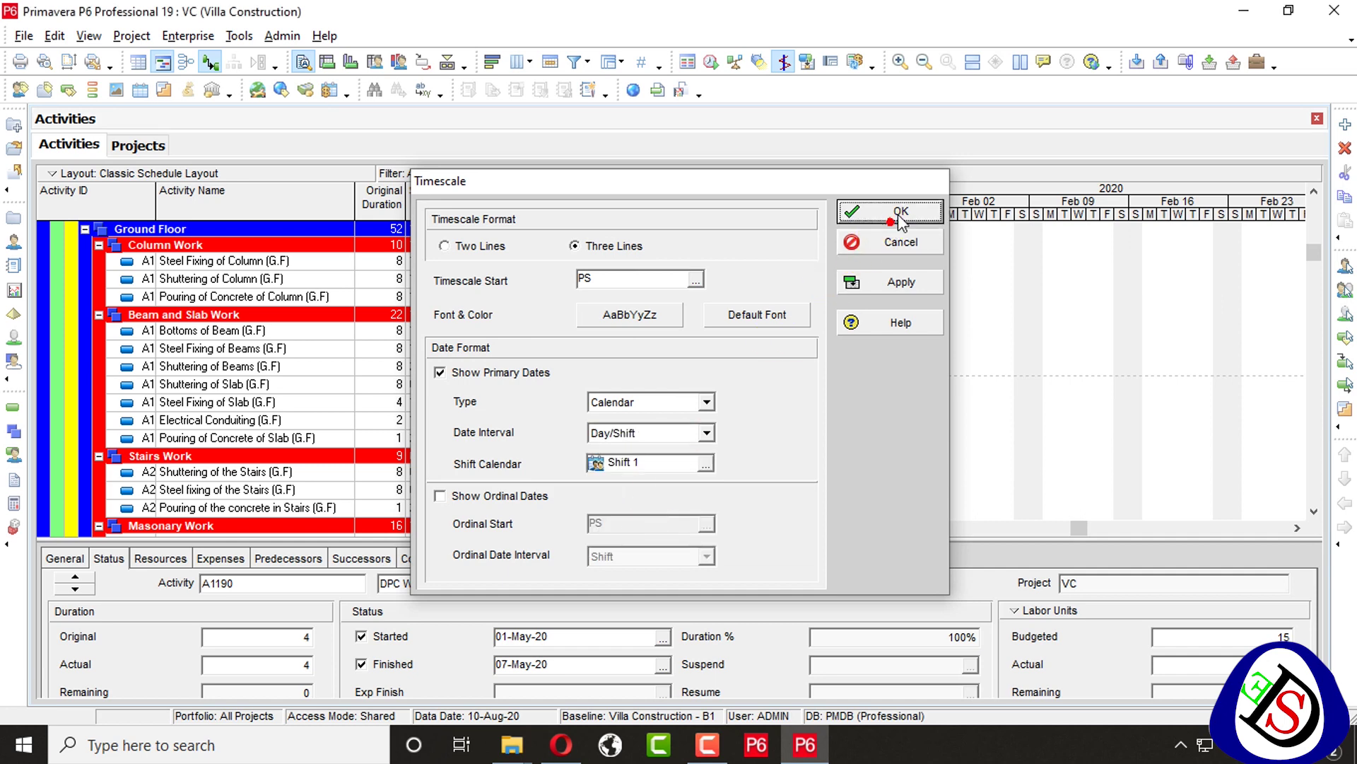
Return the Gantt timescale to the Week/Day 1 interval and confirm it.
left_click(1081, 248)
right_click(1092, 209)
left_click(1167, 294)
left_click(675, 433)
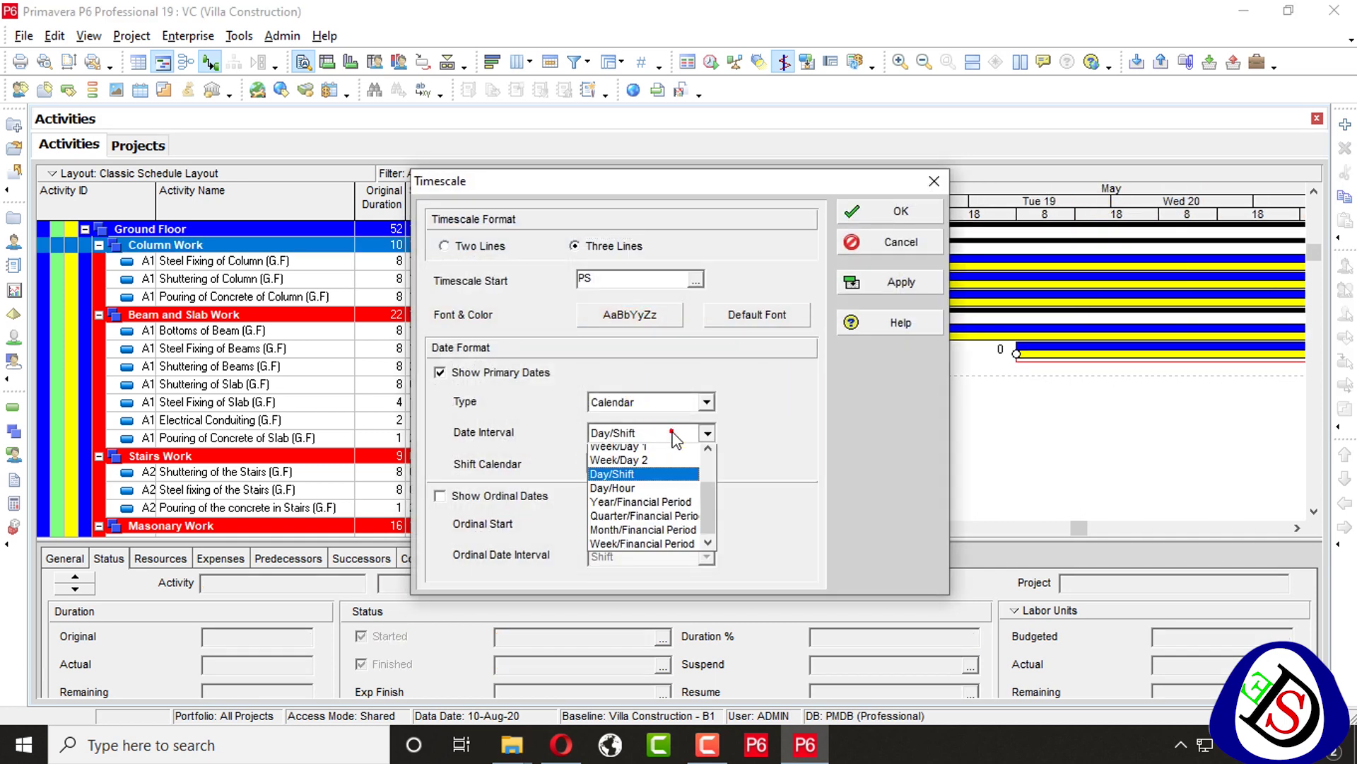
left_click(619, 449)
left_click(901, 212)
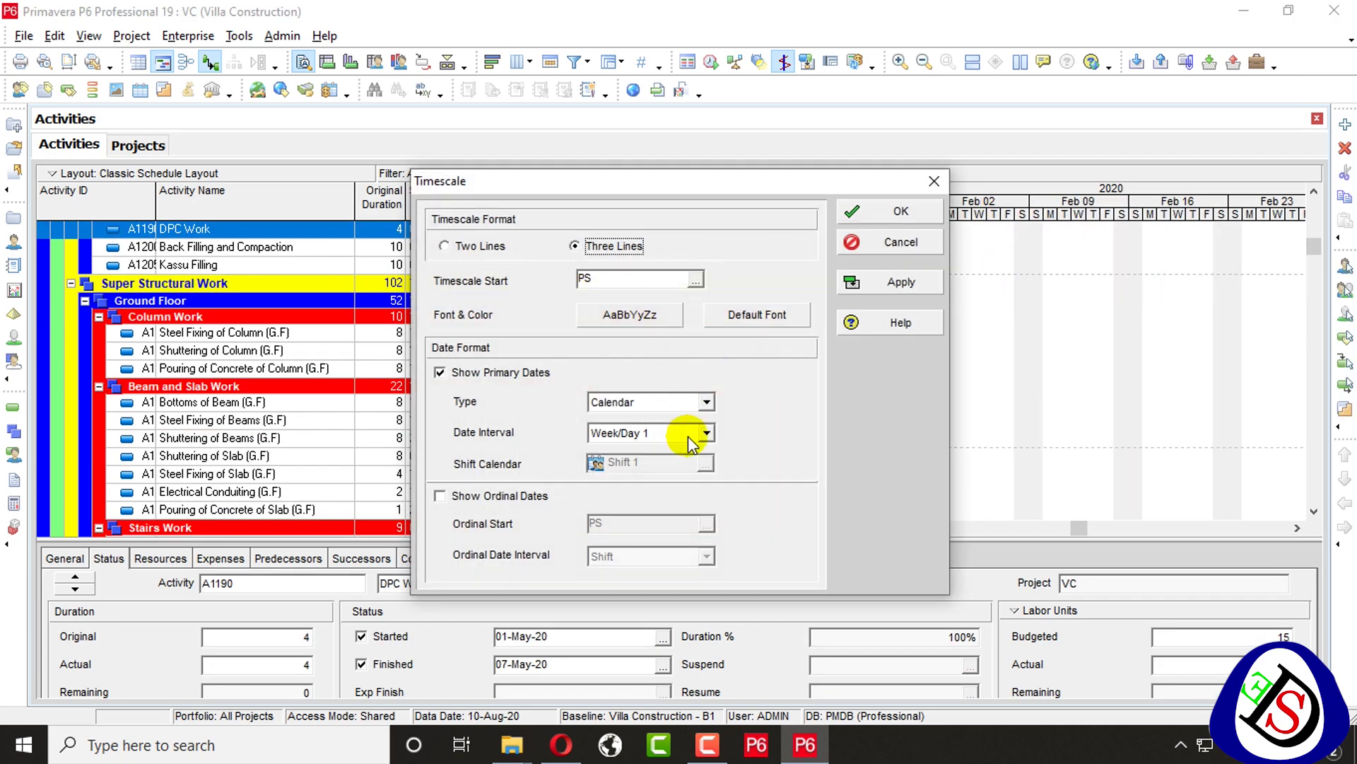
left_click(688, 436)
left_click(636, 452)
left_click(887, 213)
Select the VC-1 activity range from A1060 Layout for Excavation to A1205 Kassu Filling.
left_click(976, 269)
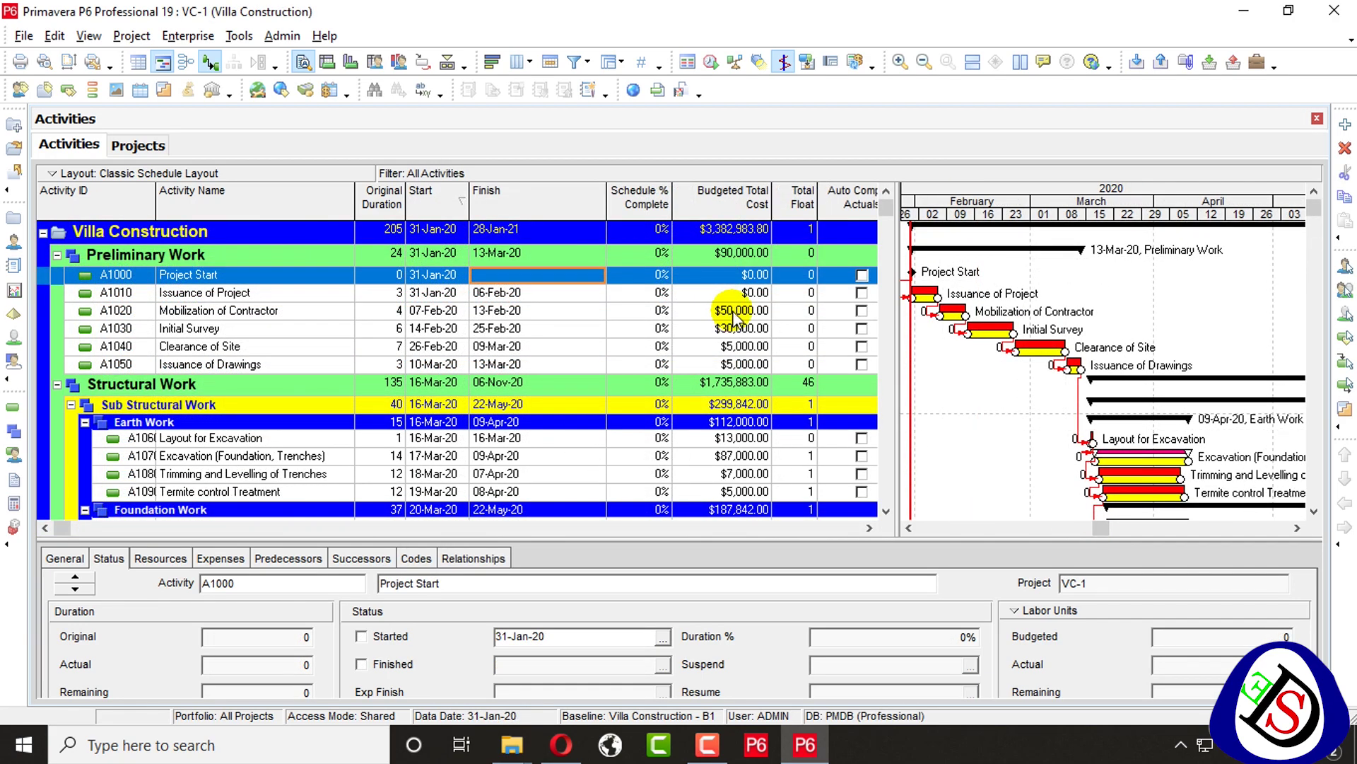
scroll(315, 358, "down", 3)
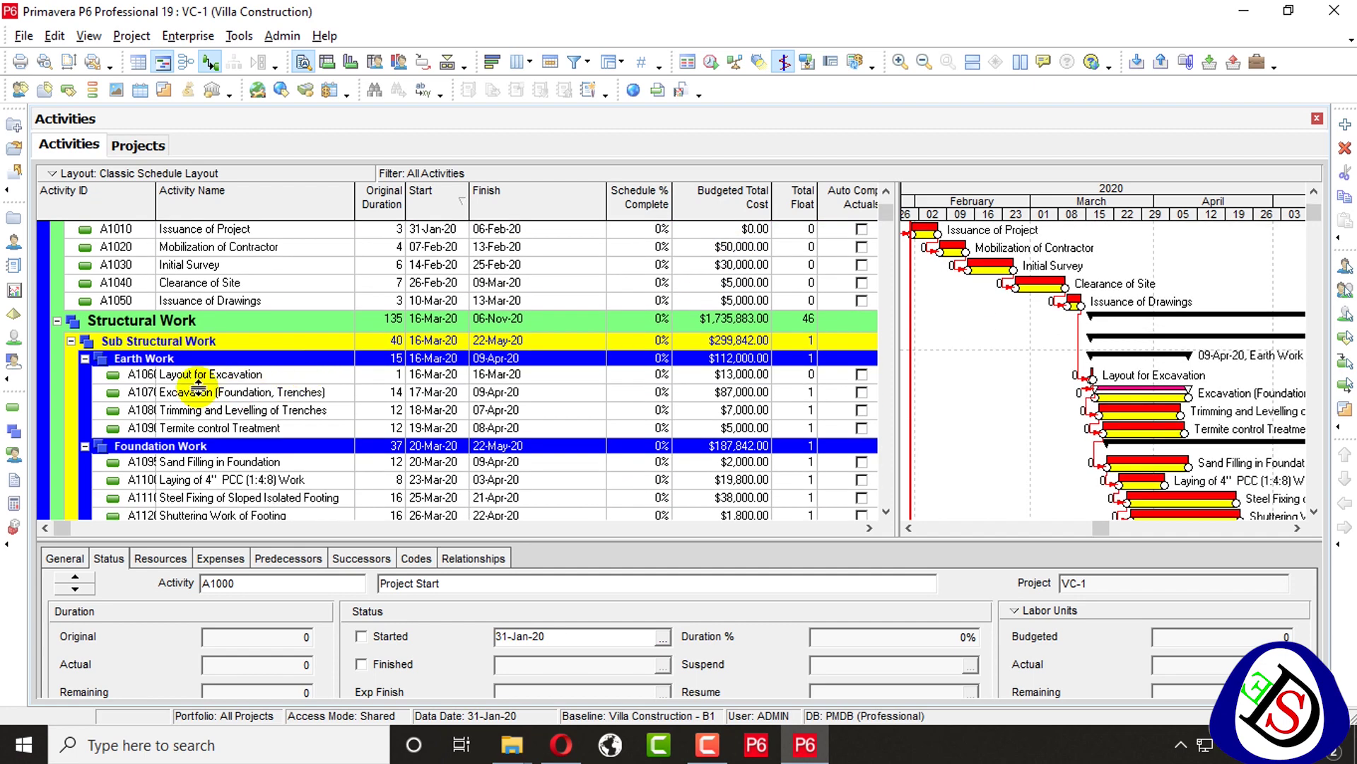
left_click(205, 377)
scroll(253, 333, "down", 4)
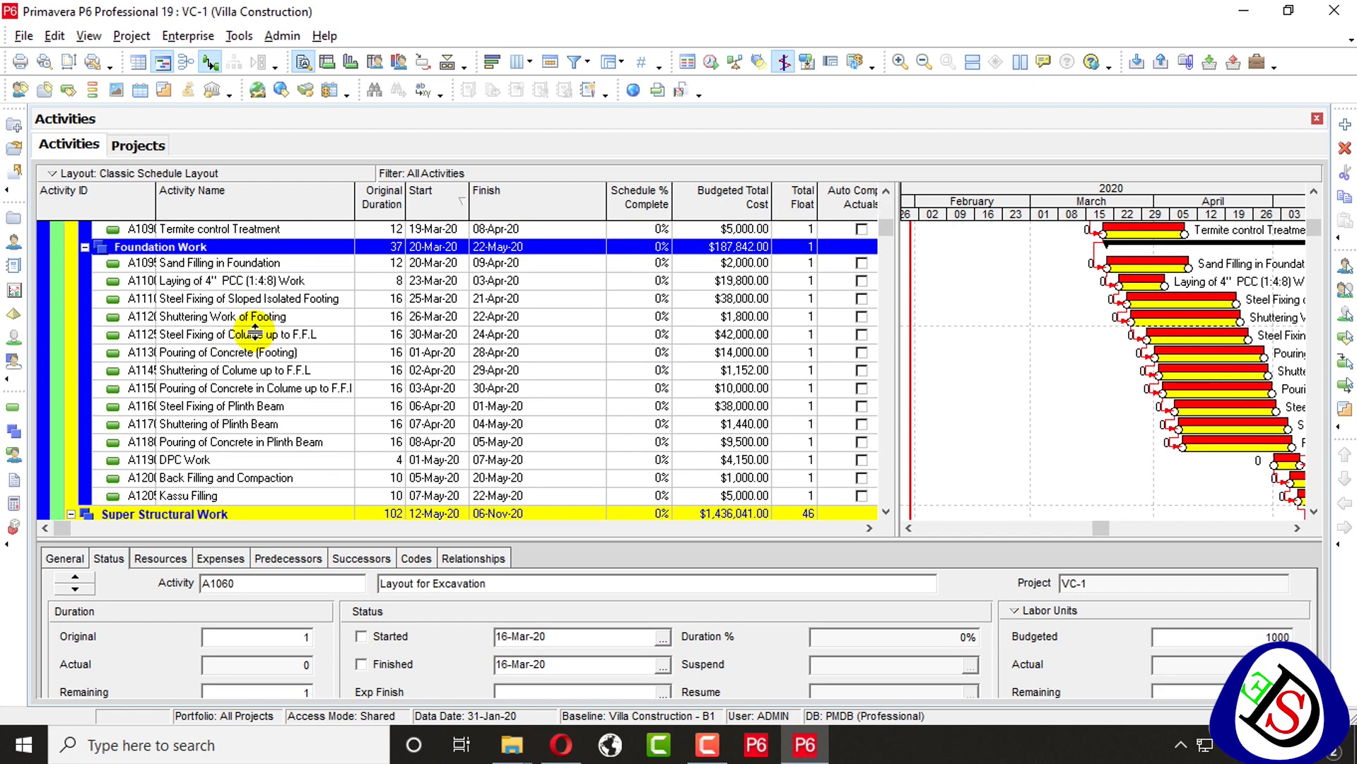
scroll(255, 332, "up", 2)
scroll(256, 330, "up", 1)
scroll(206, 327, "down", 3)
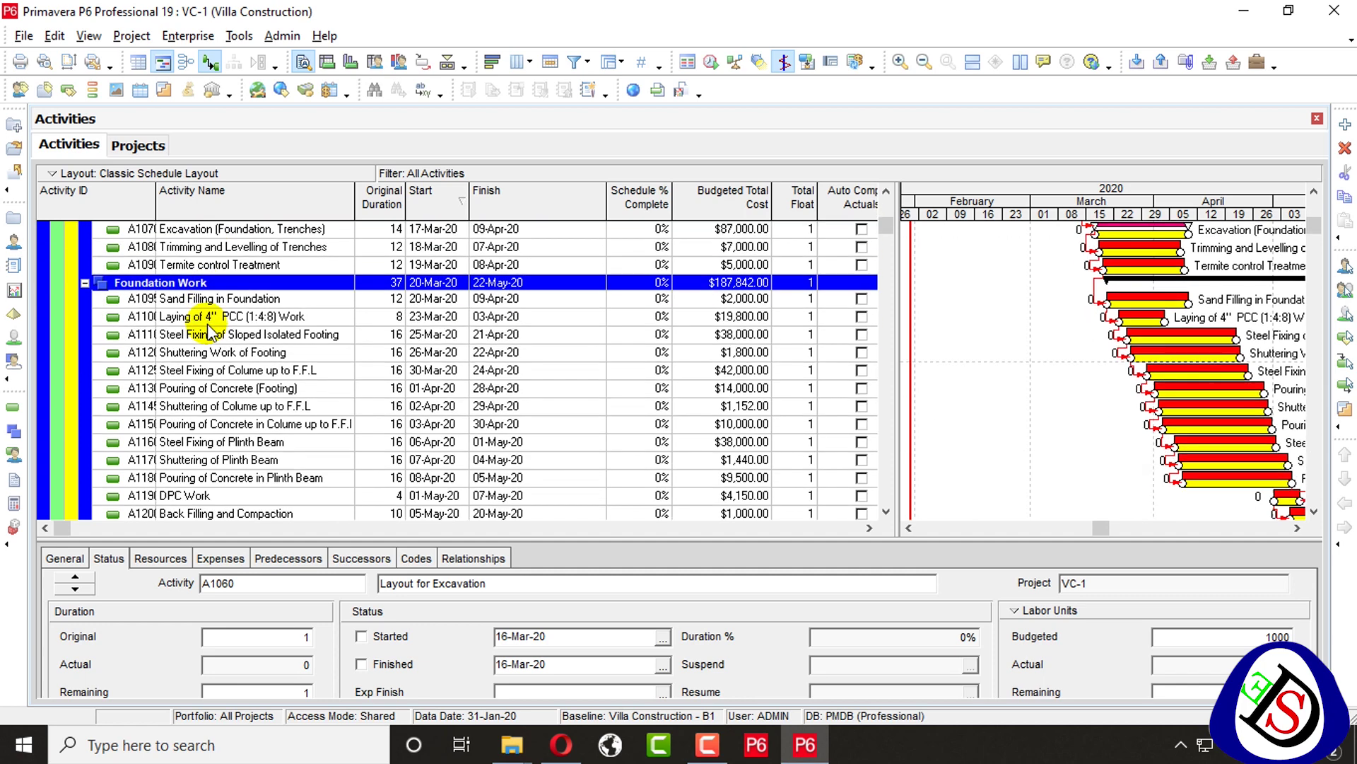
scroll(206, 468, "down", 1)
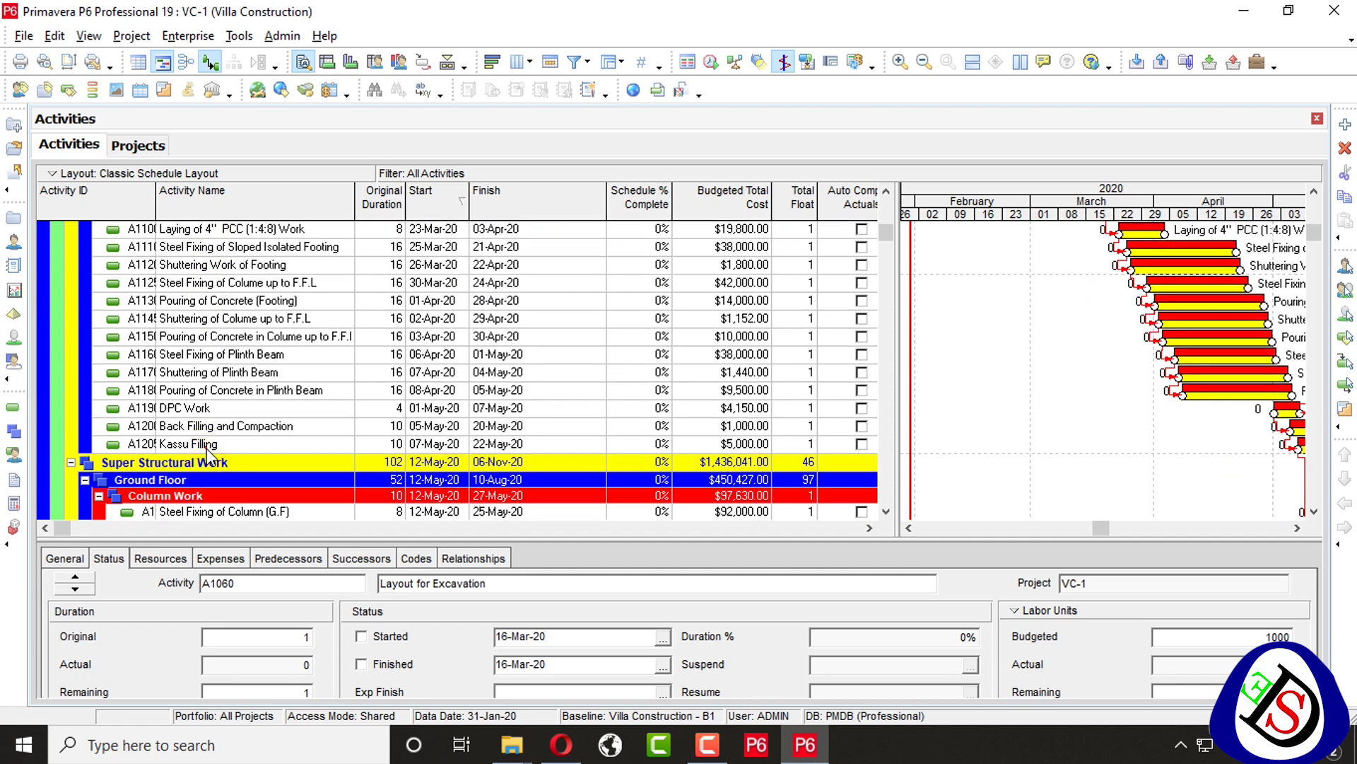
left_click(207, 443, "shift")
scroll(227, 413, "up", 3)
scroll(212, 357, "down", 3)
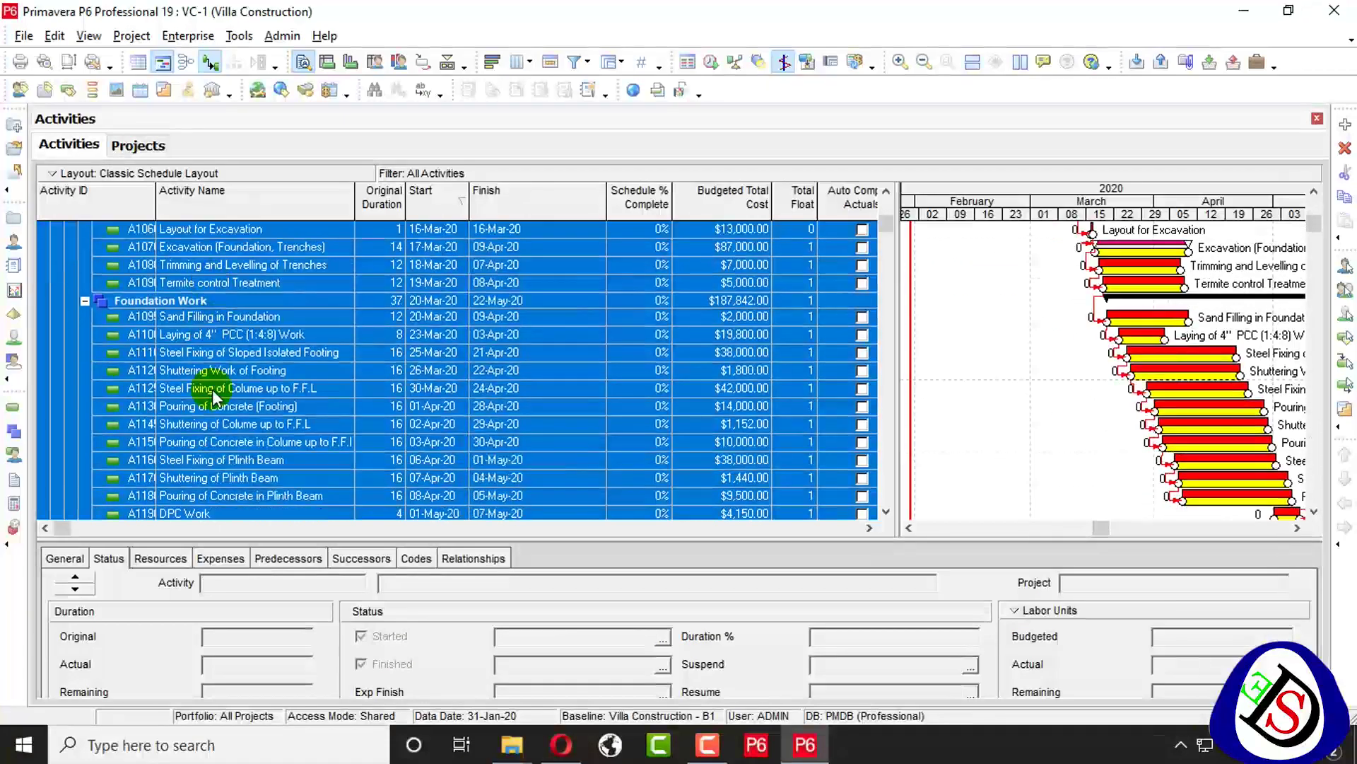
Open Update Progress and limit it to selected activities only.
left_click(249, 38)
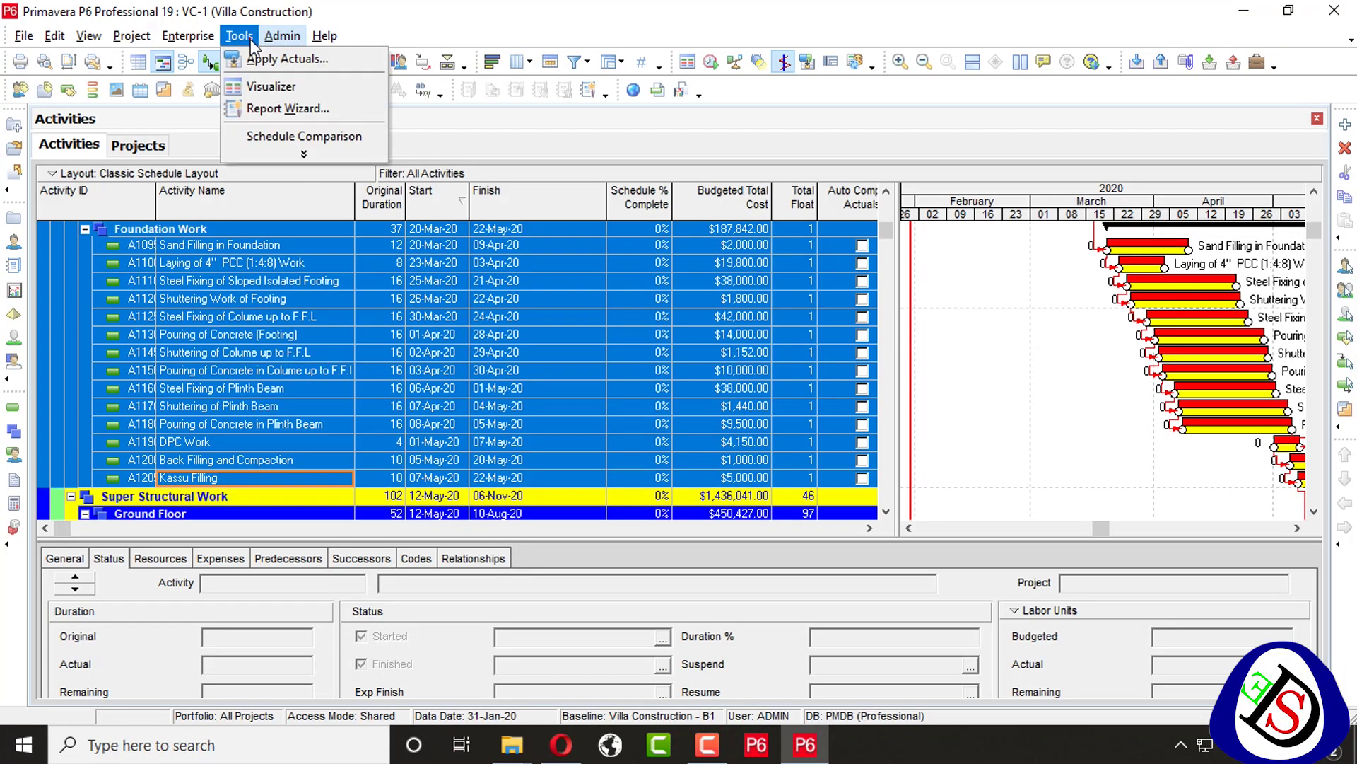
left_click(283, 154)
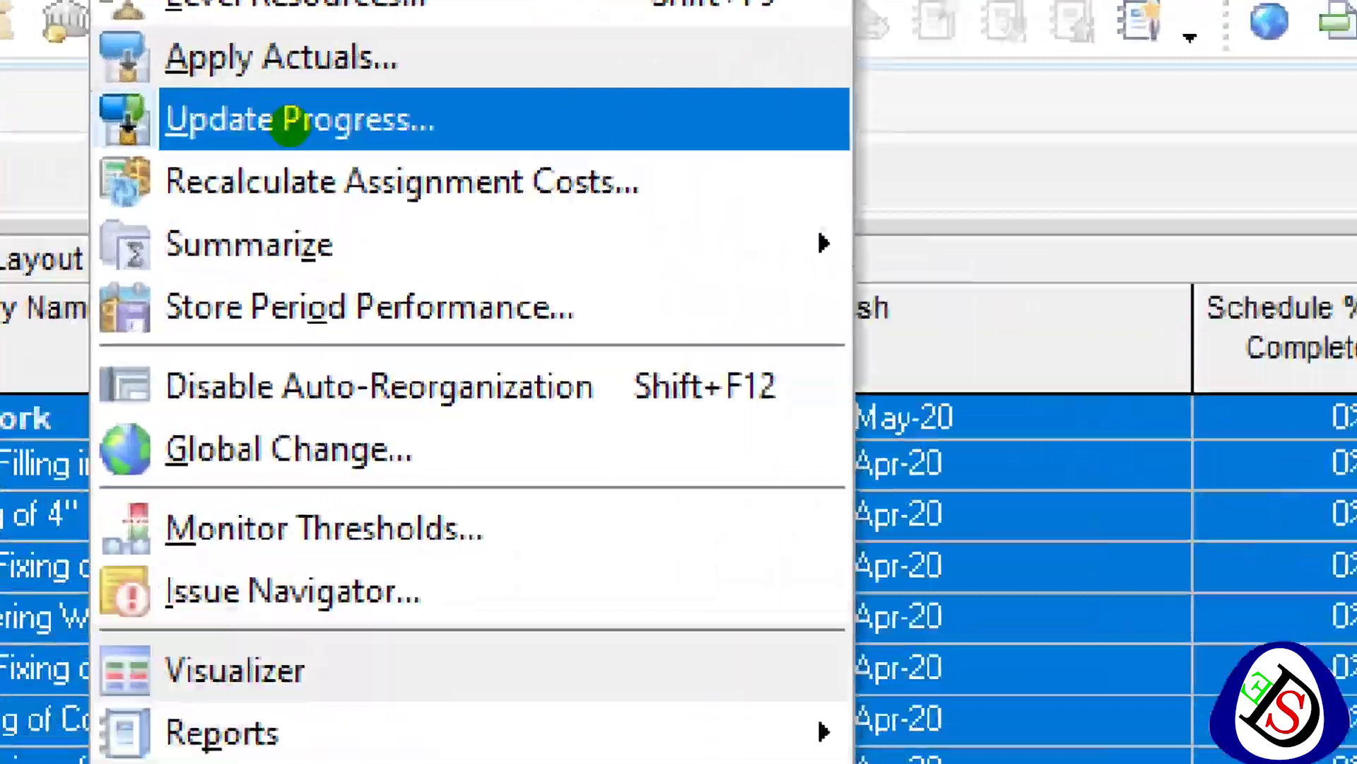
left_click(294, 128)
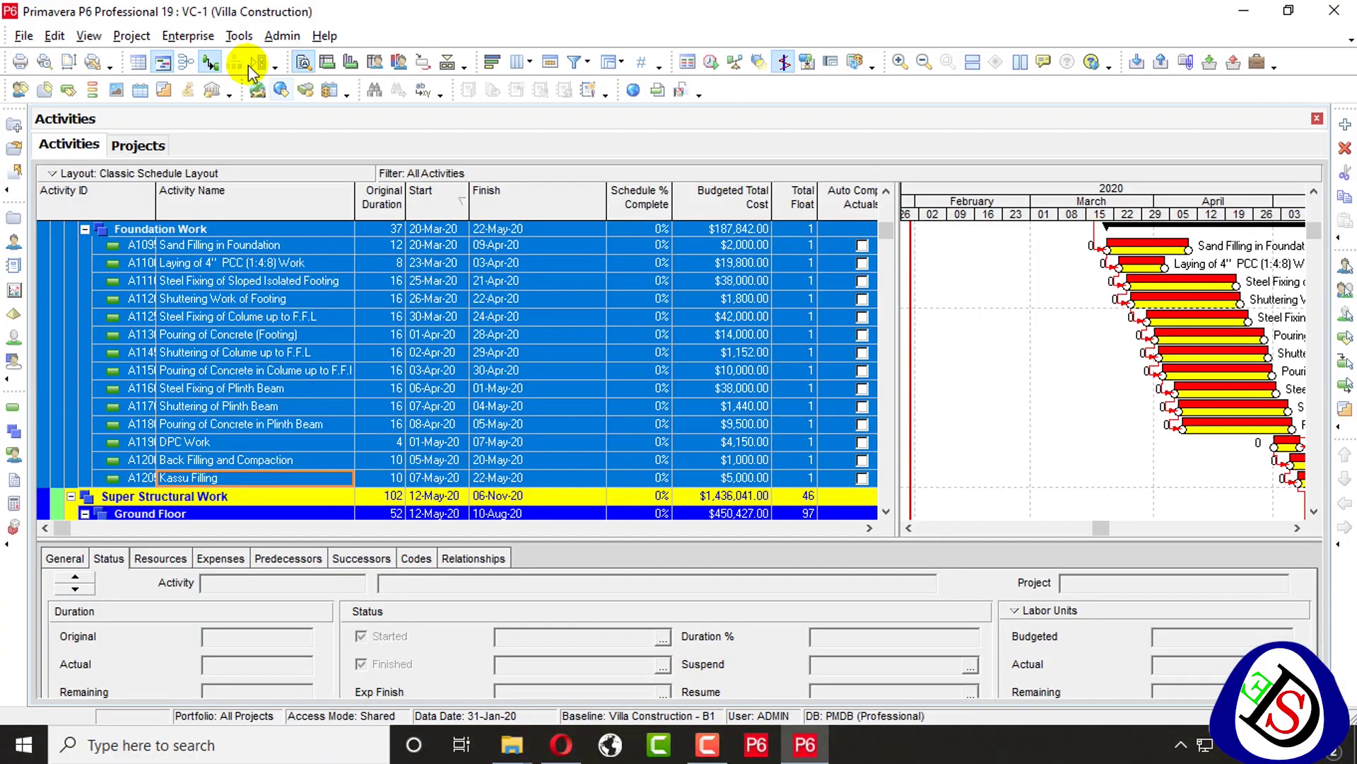
left_click(239, 35)
left_click(293, 163)
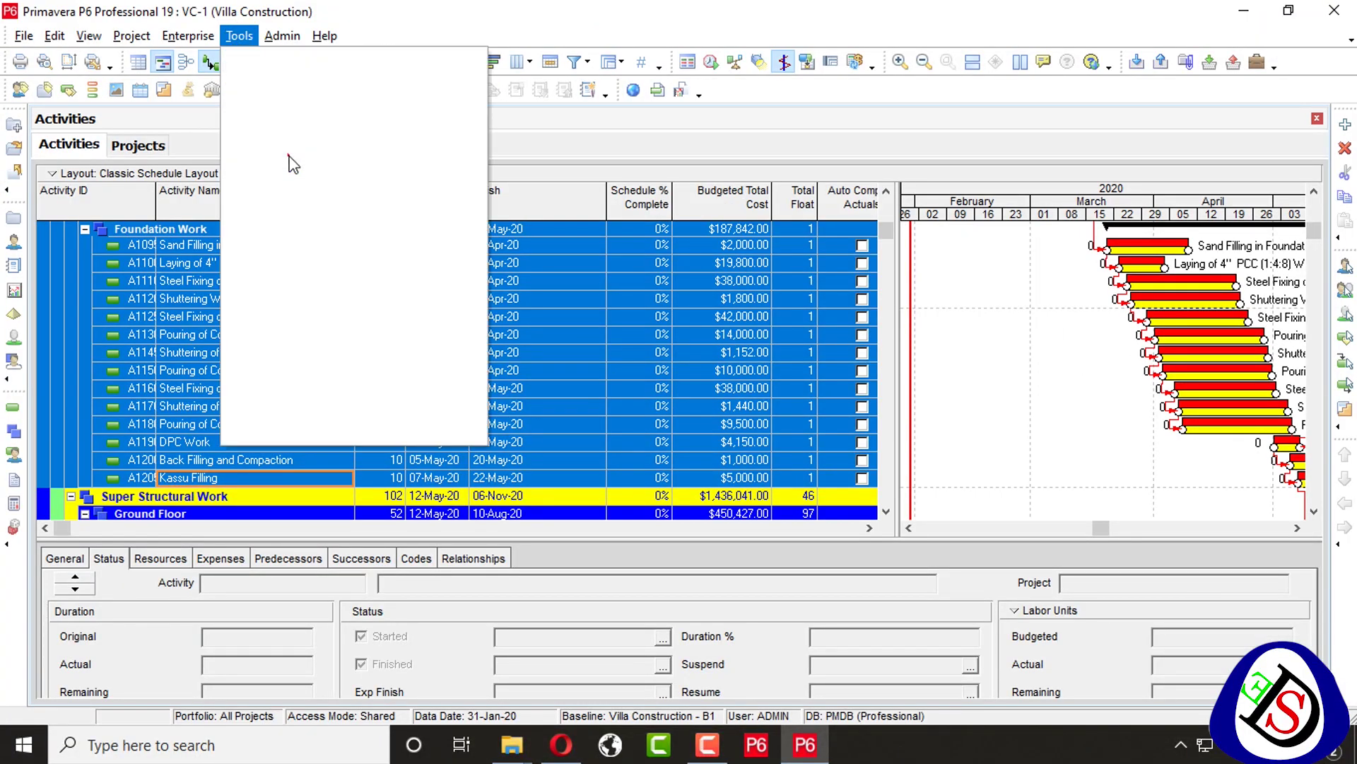
left_click(283, 127)
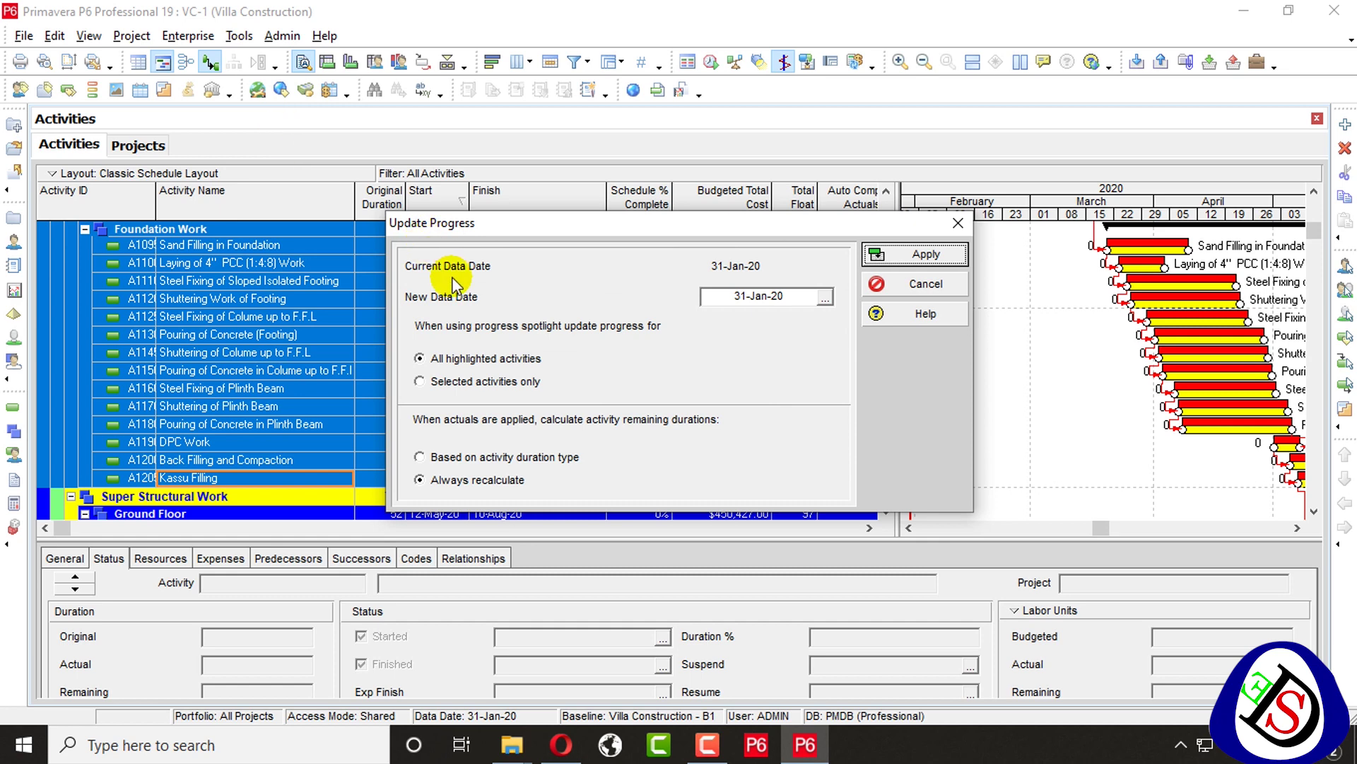
left_click(461, 382)
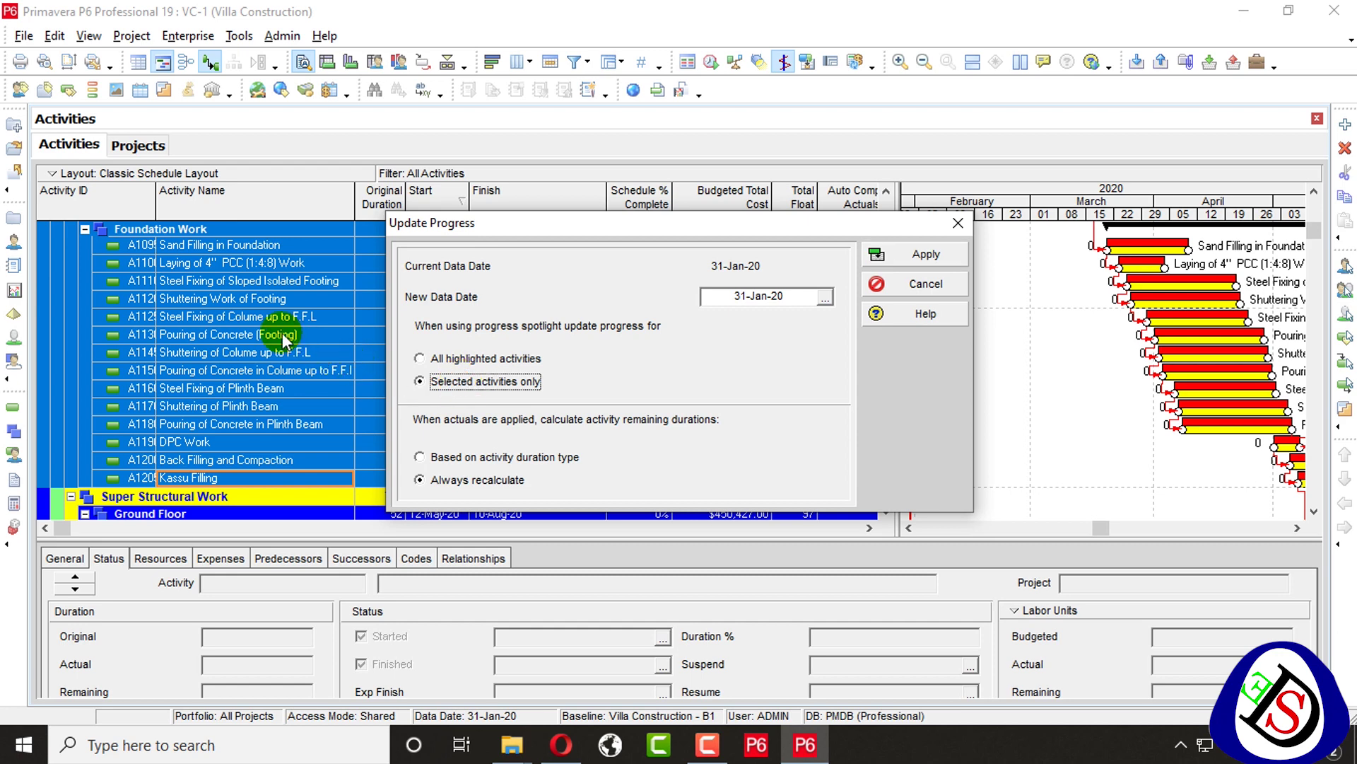
Try new data dates from the calendar, stepping through 29-Feb-20, 29-Mar-20 and 29-Apr-20.
left_click(825, 298)
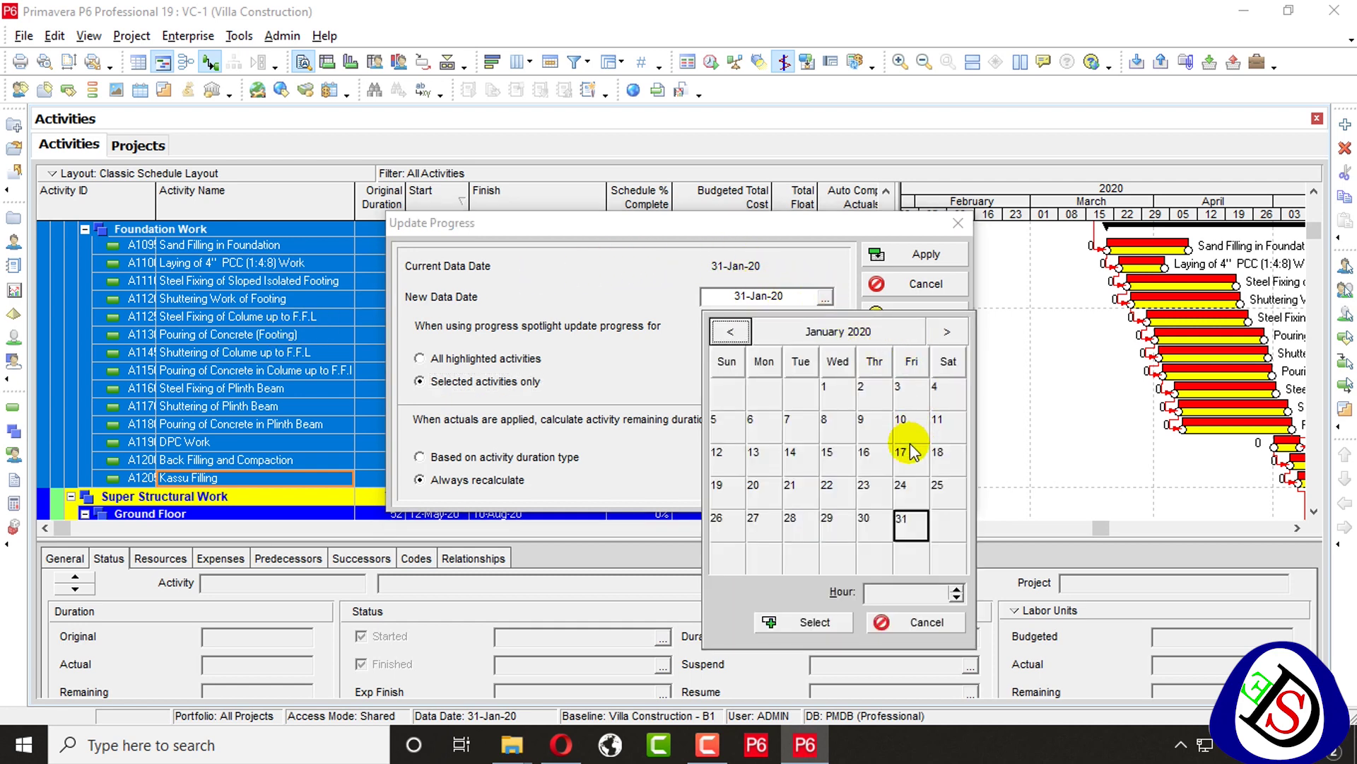
left_click(948, 330)
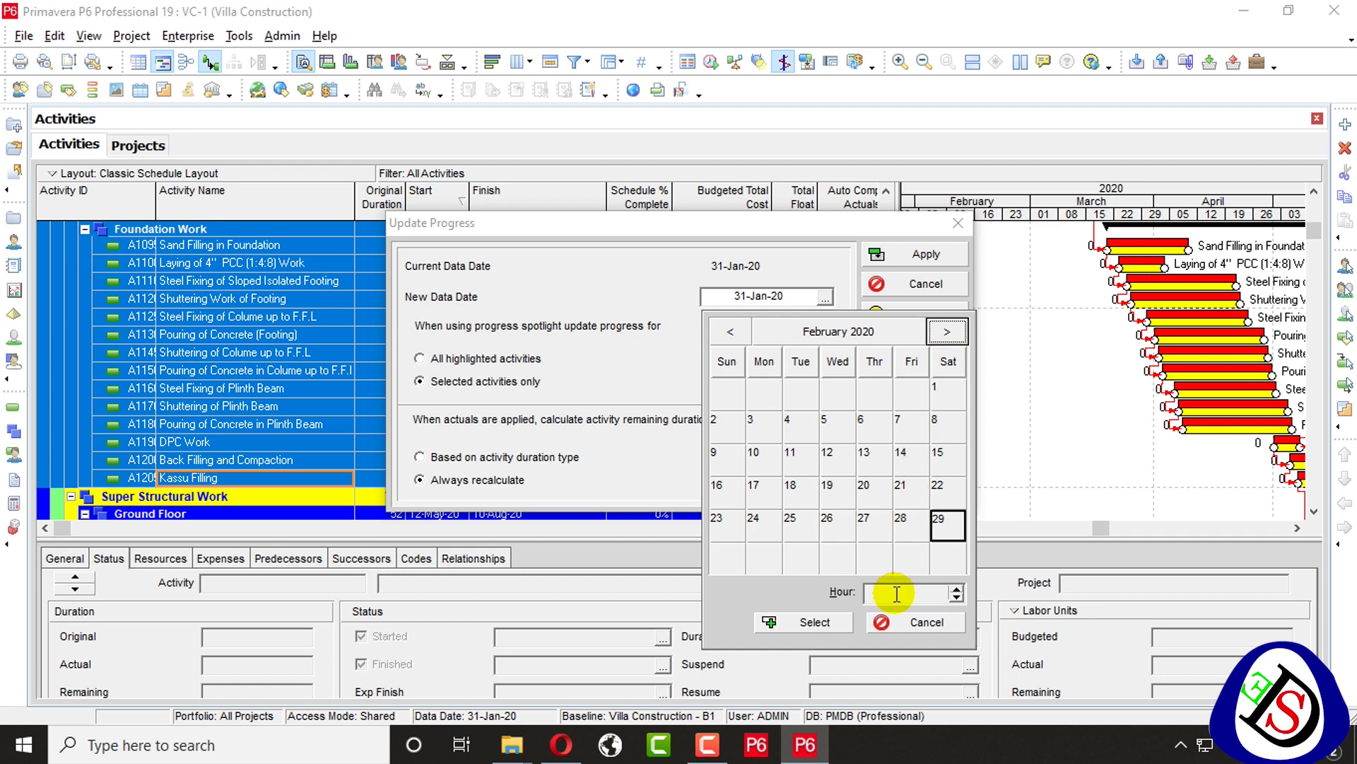
left_click(829, 621)
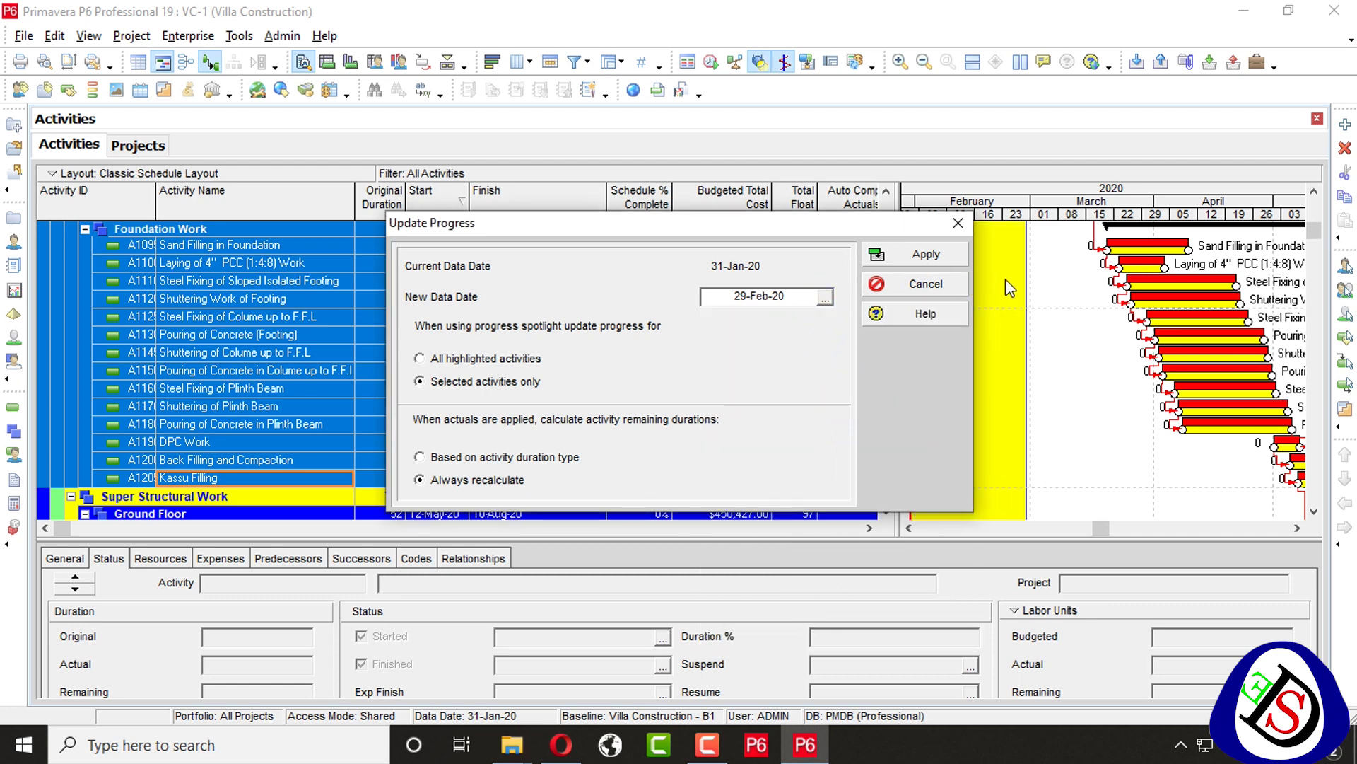
left_click_drag(864, 231, 625, 101)
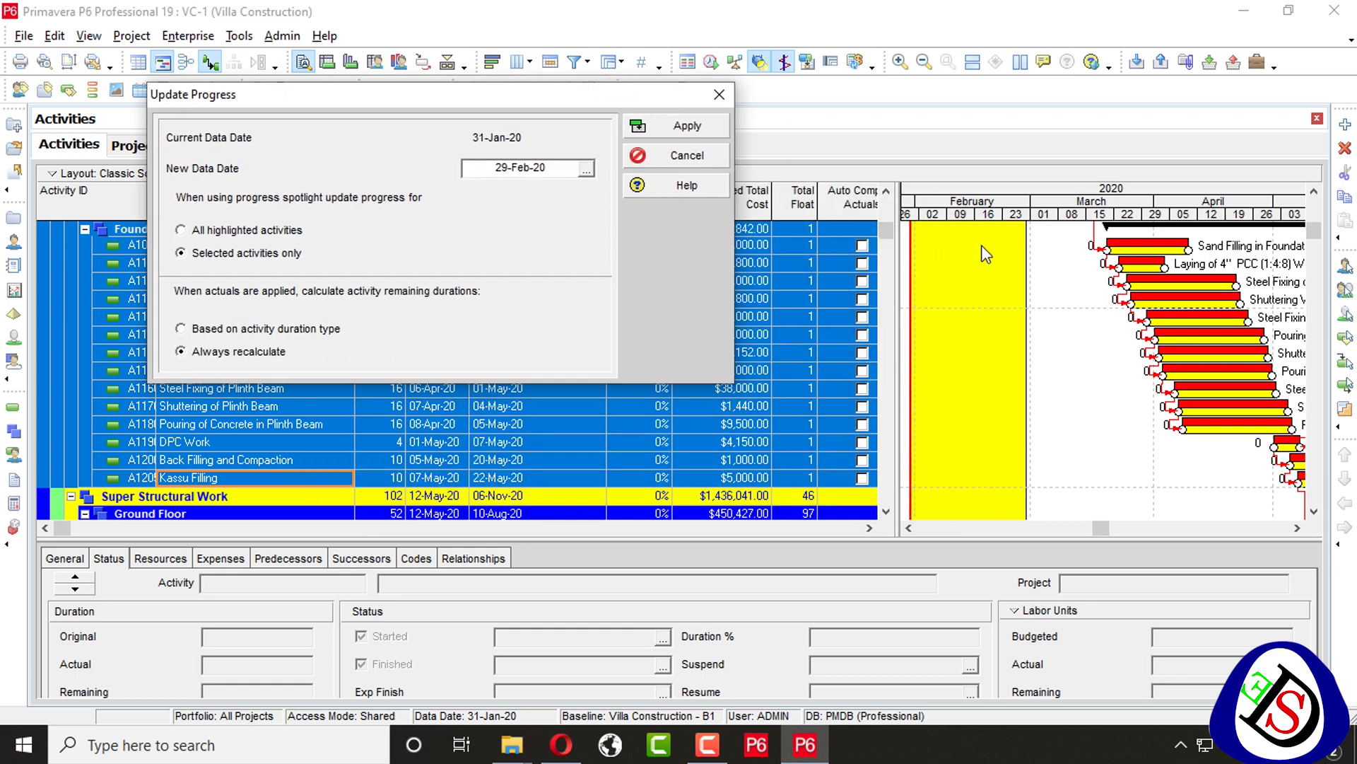
scroll(1058, 256, "up", 5)
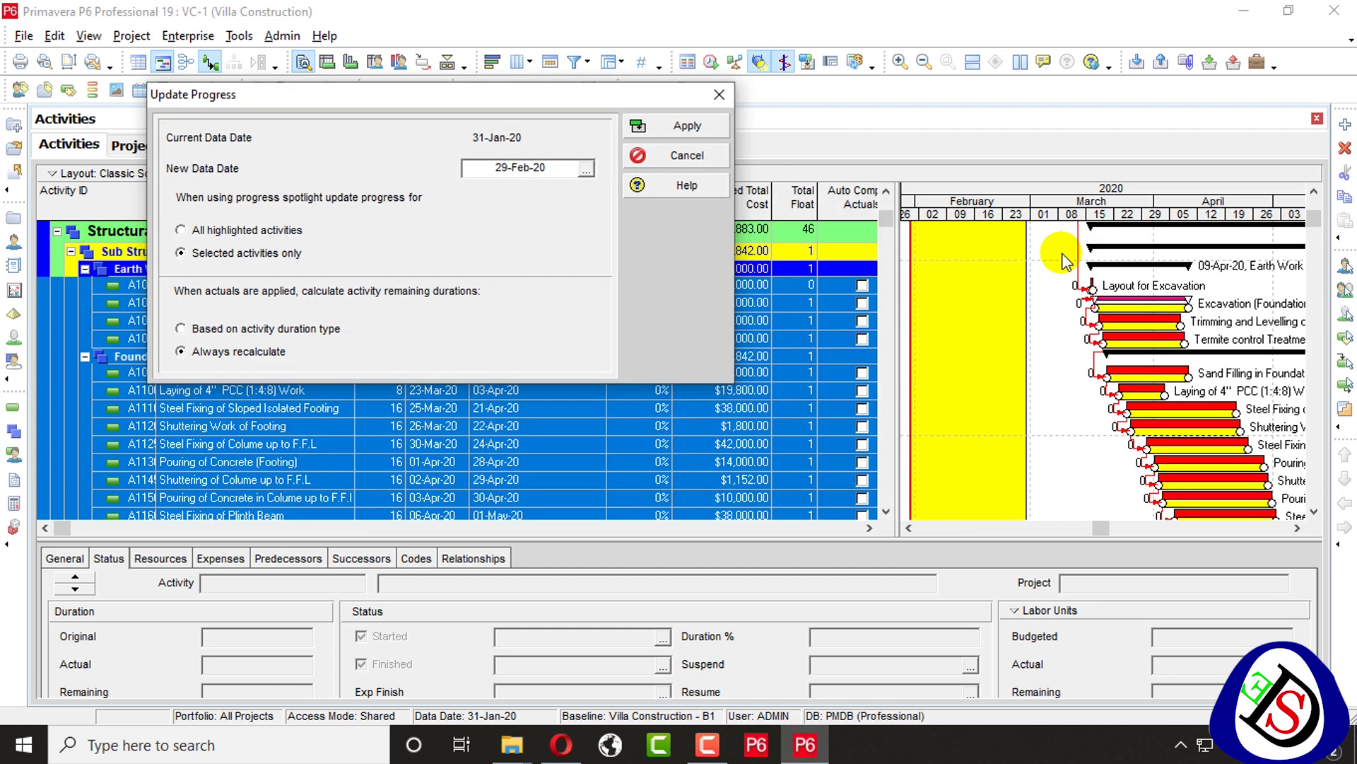
left_click(587, 169)
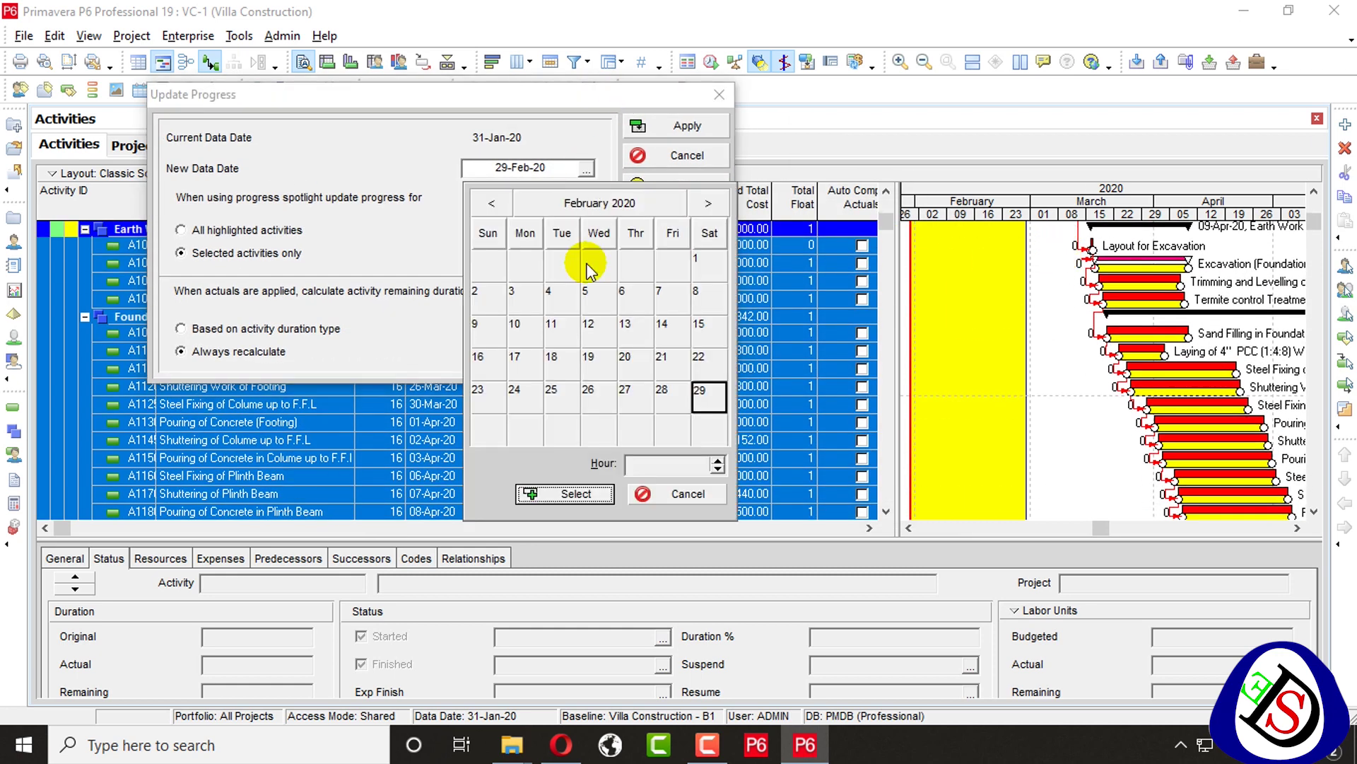
left_click(708, 203)
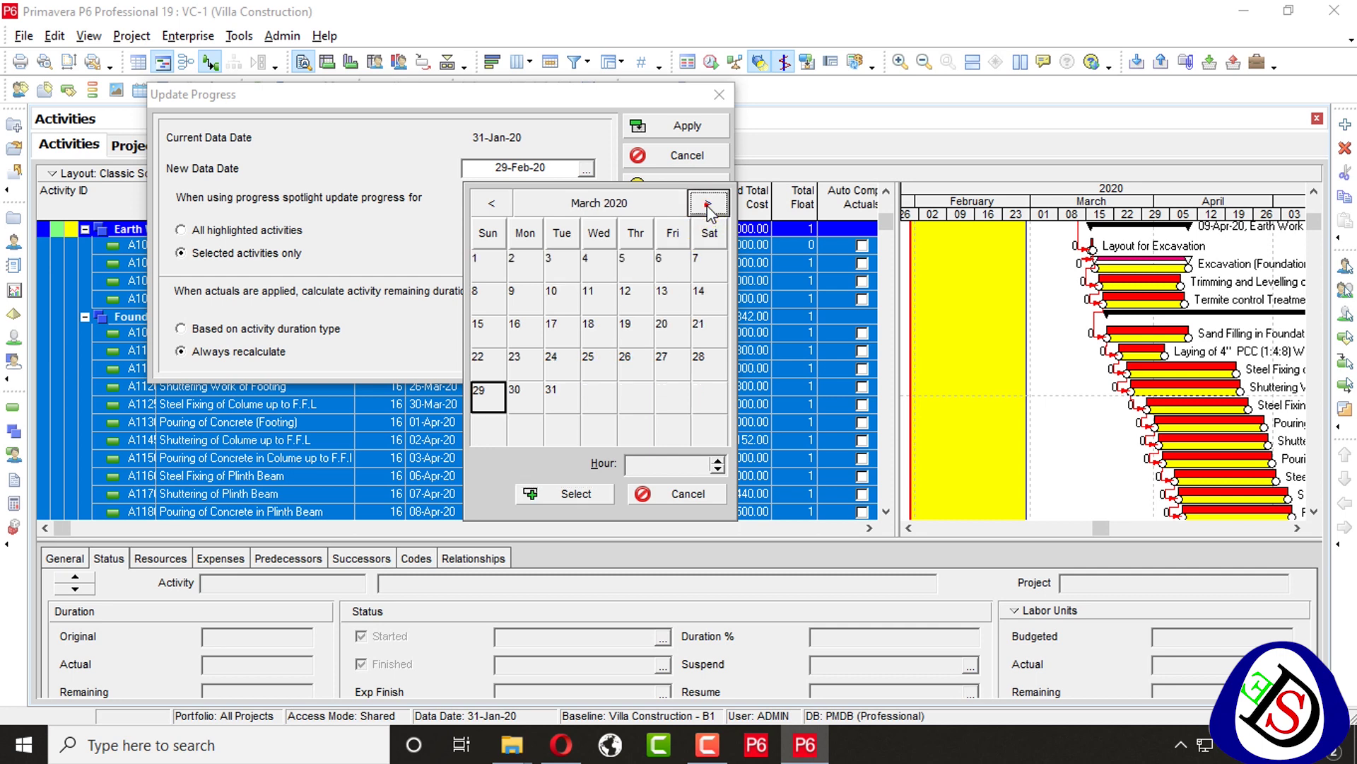
left_click(587, 488)
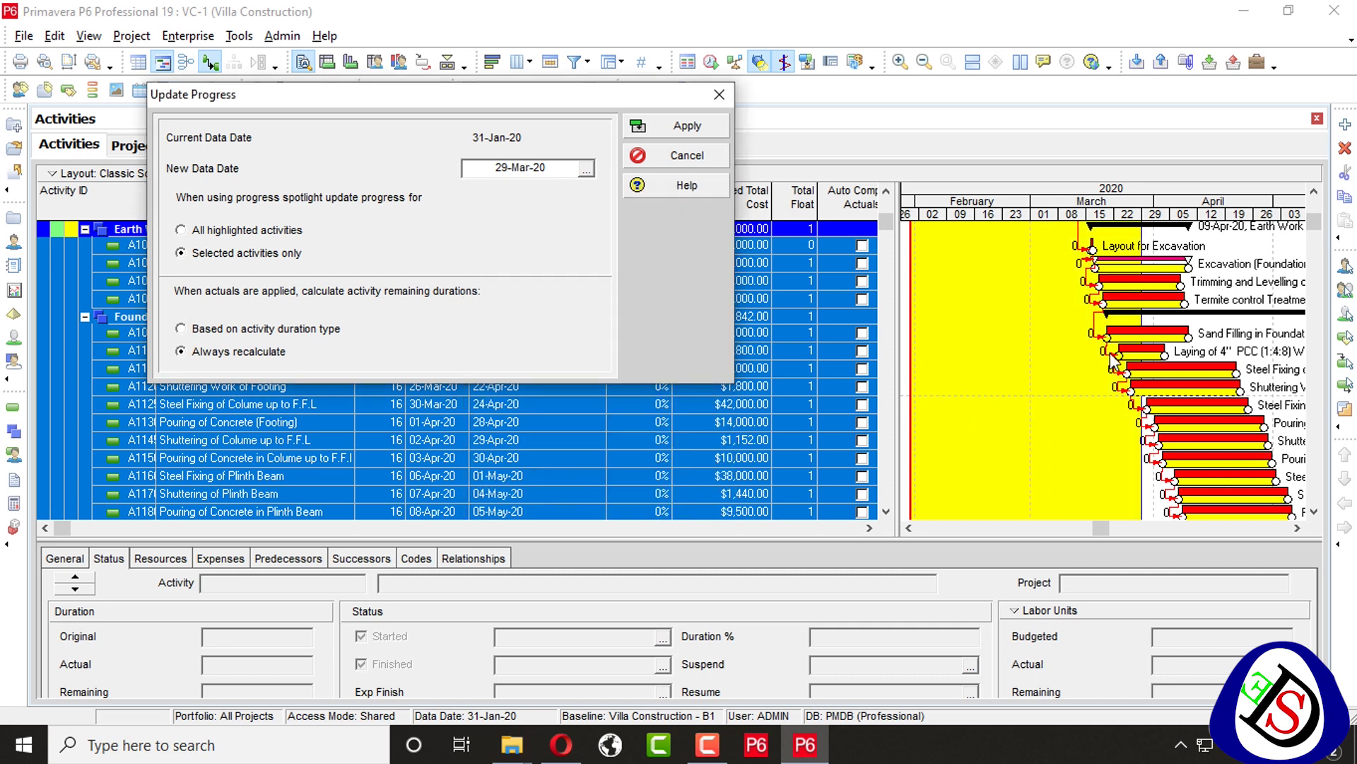
scroll(949, 357, "down", 2)
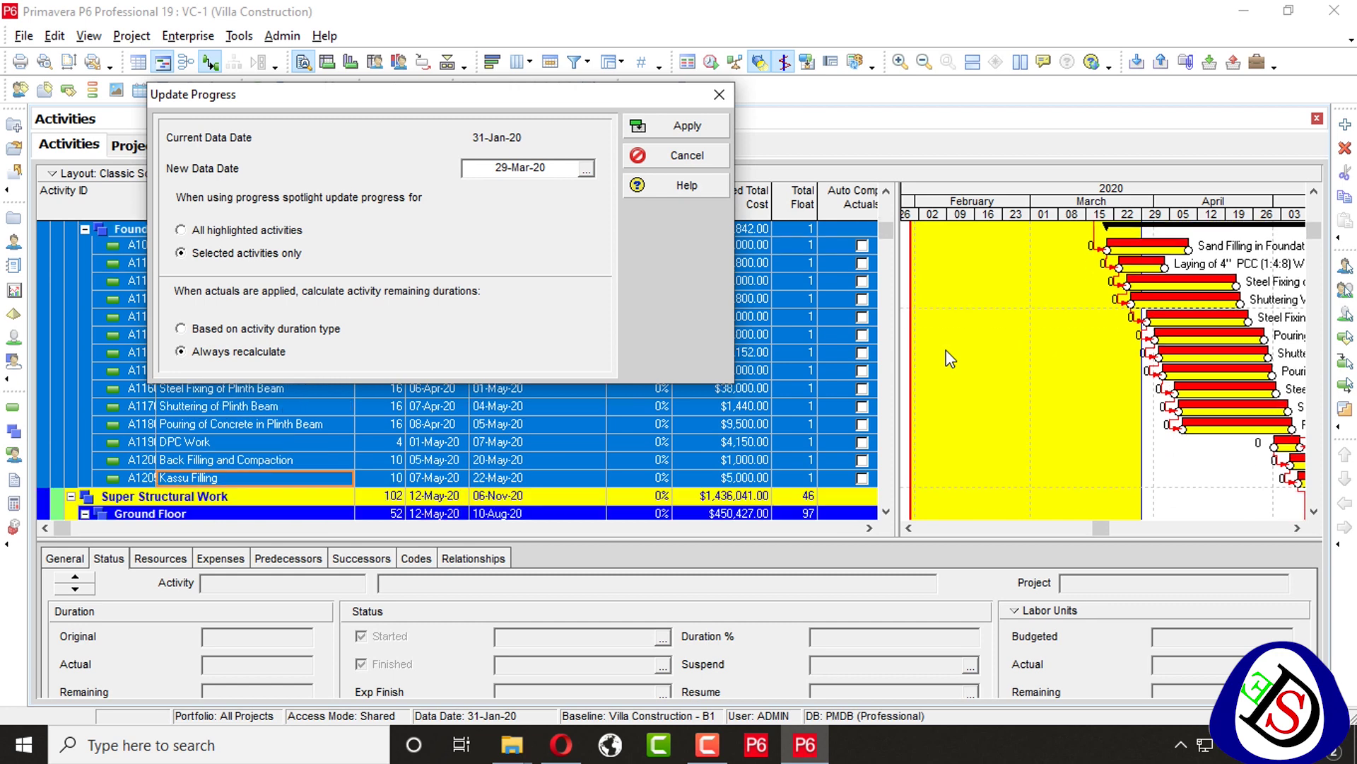
scroll(949, 357, "up", 1)
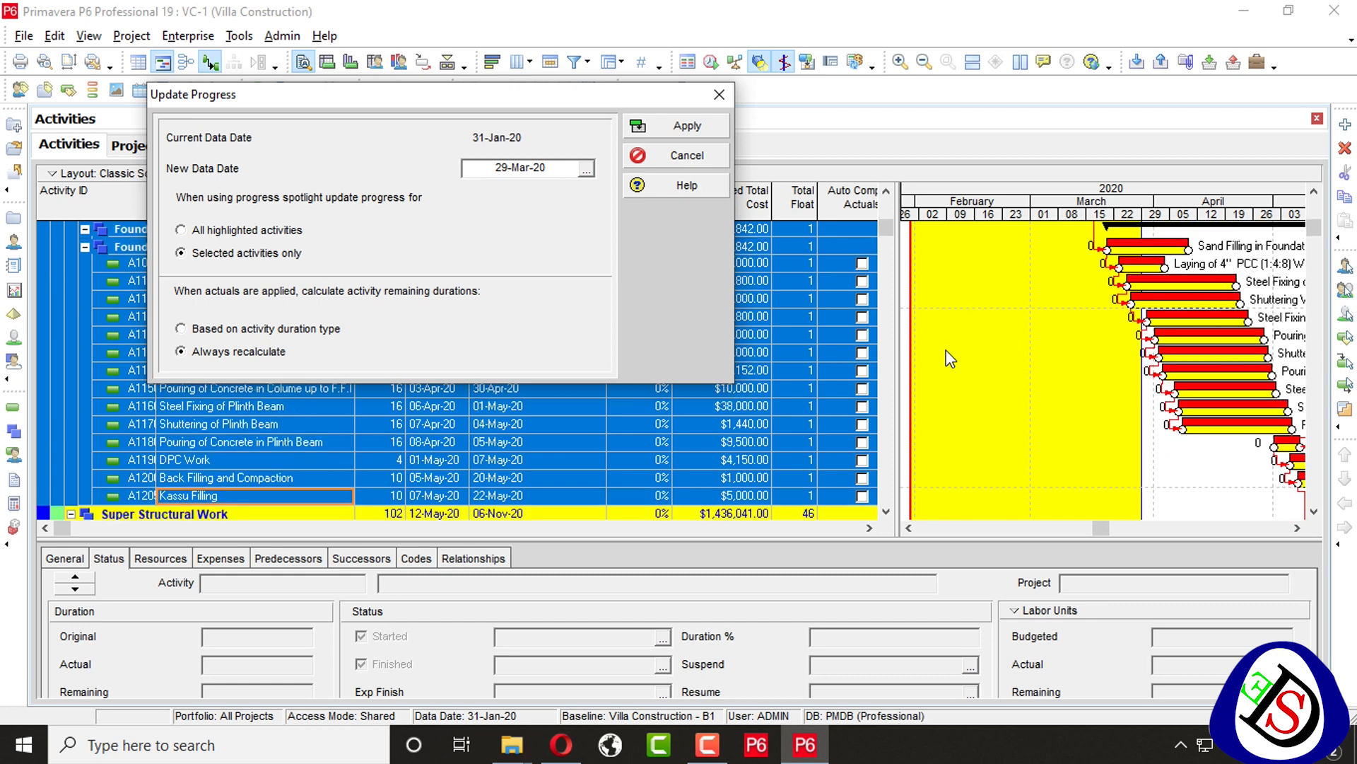
left_click(586, 170)
left_click(708, 202)
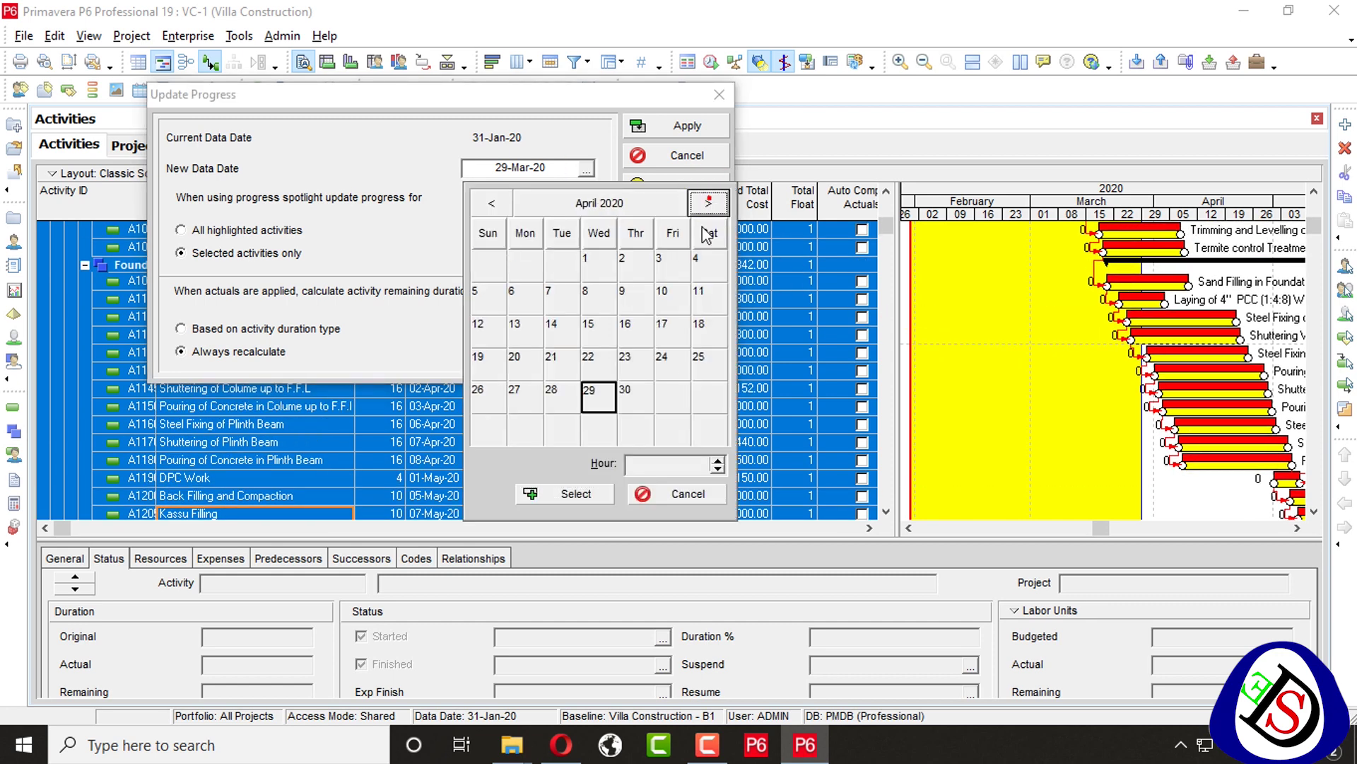
left_click(590, 489)
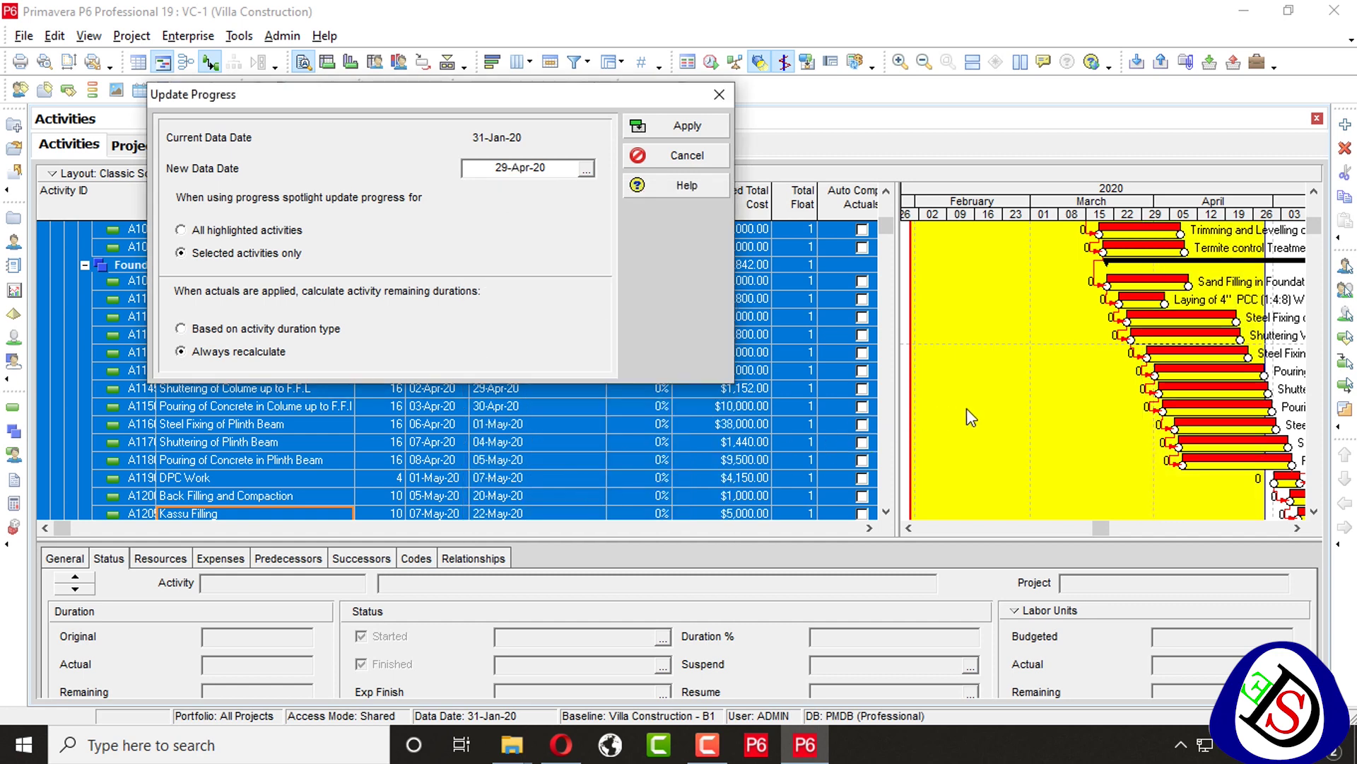
scroll(982, 410, "down", 2)
scroll(981, 410, "up", 2)
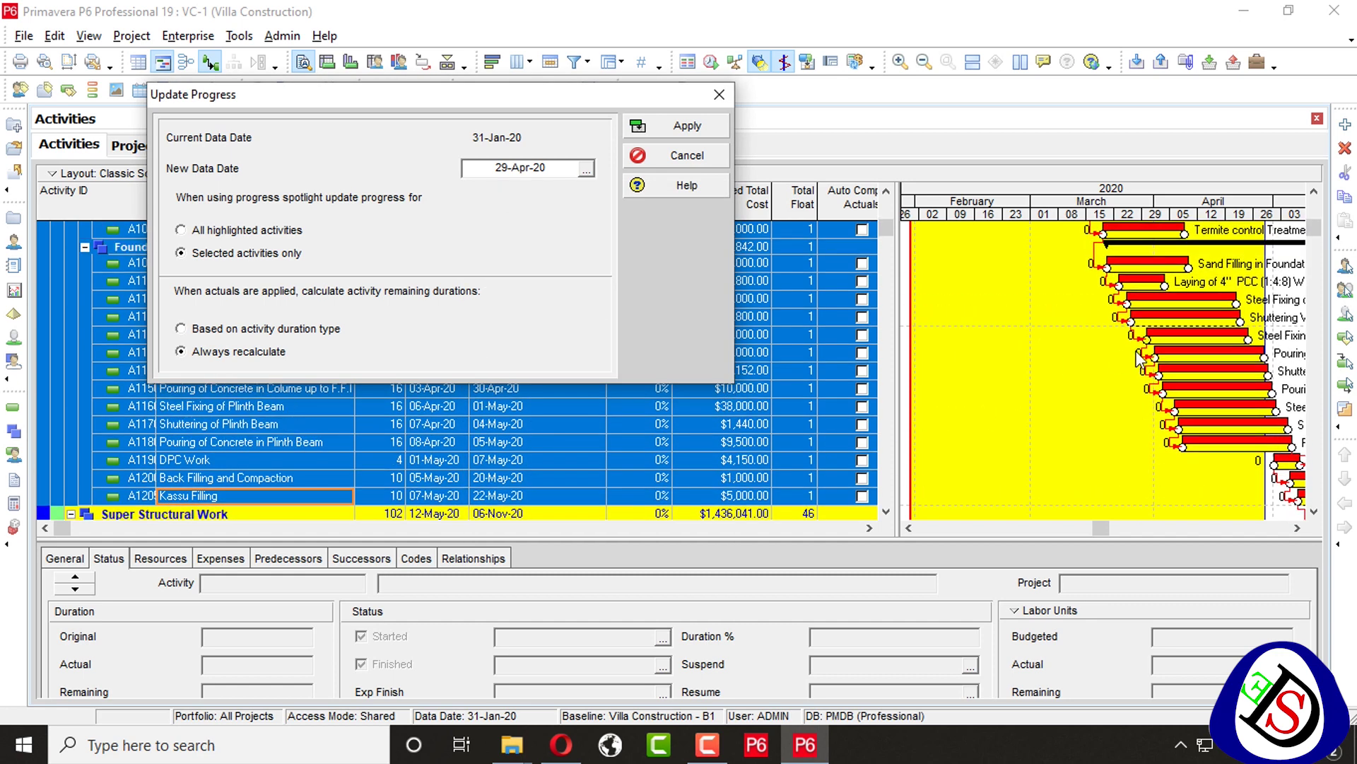
Settle the new data date on 30-Apr-20 and apply it to selected activities only.
left_click(586, 170)
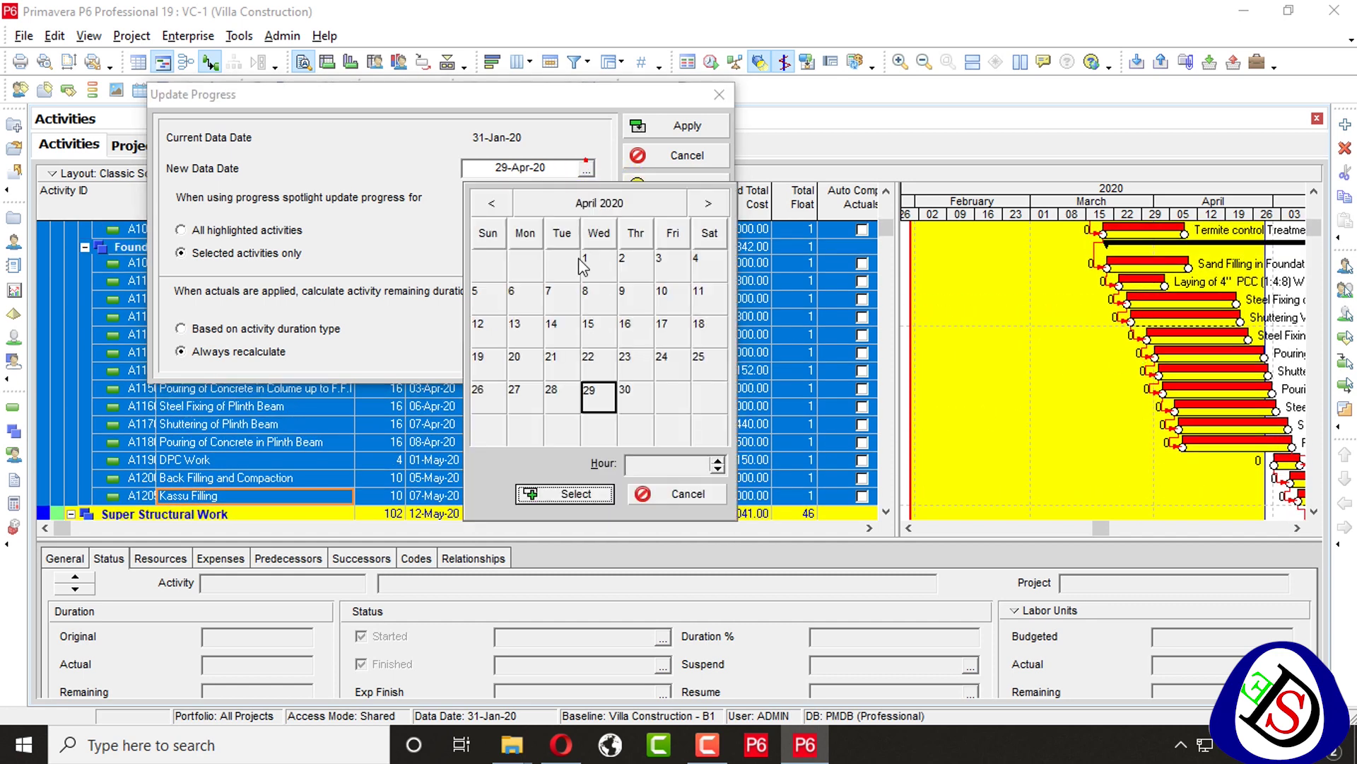
left_click(707, 204)
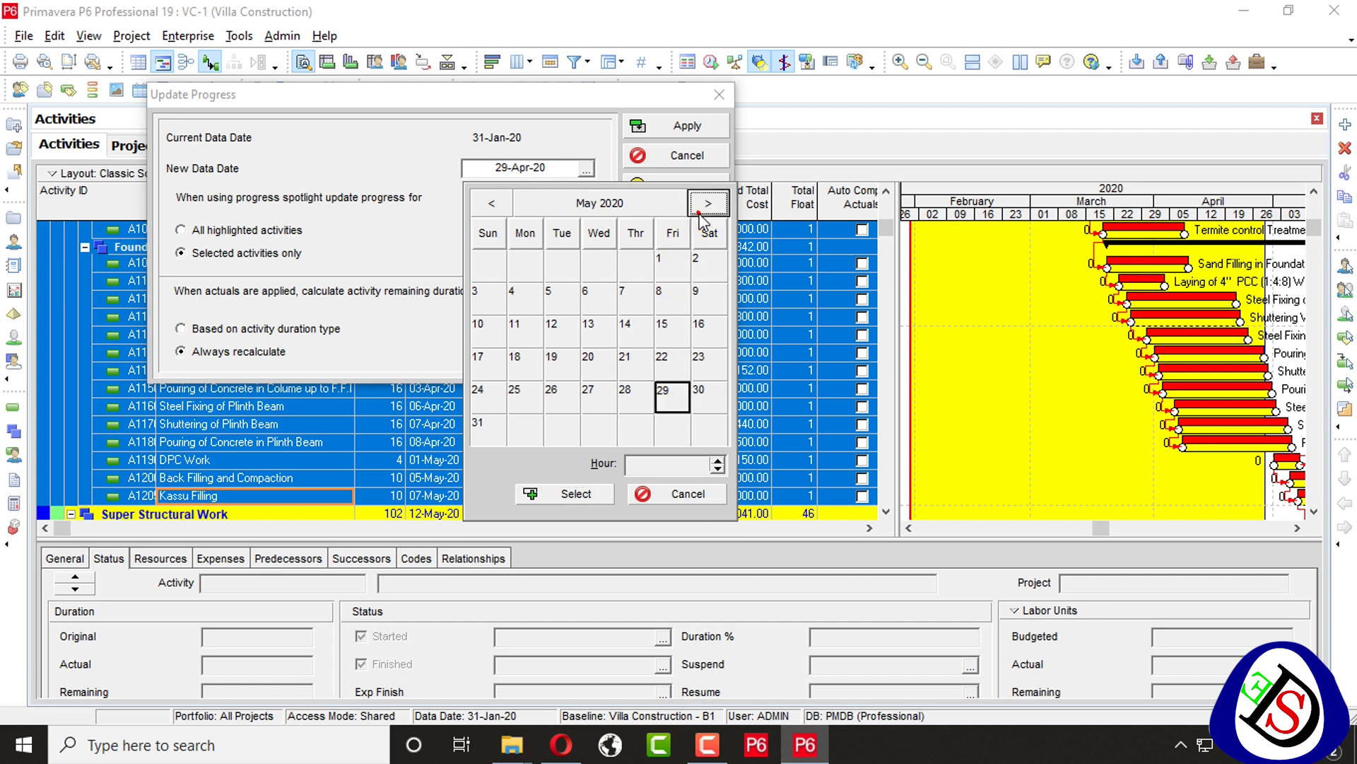
left_click(596, 491)
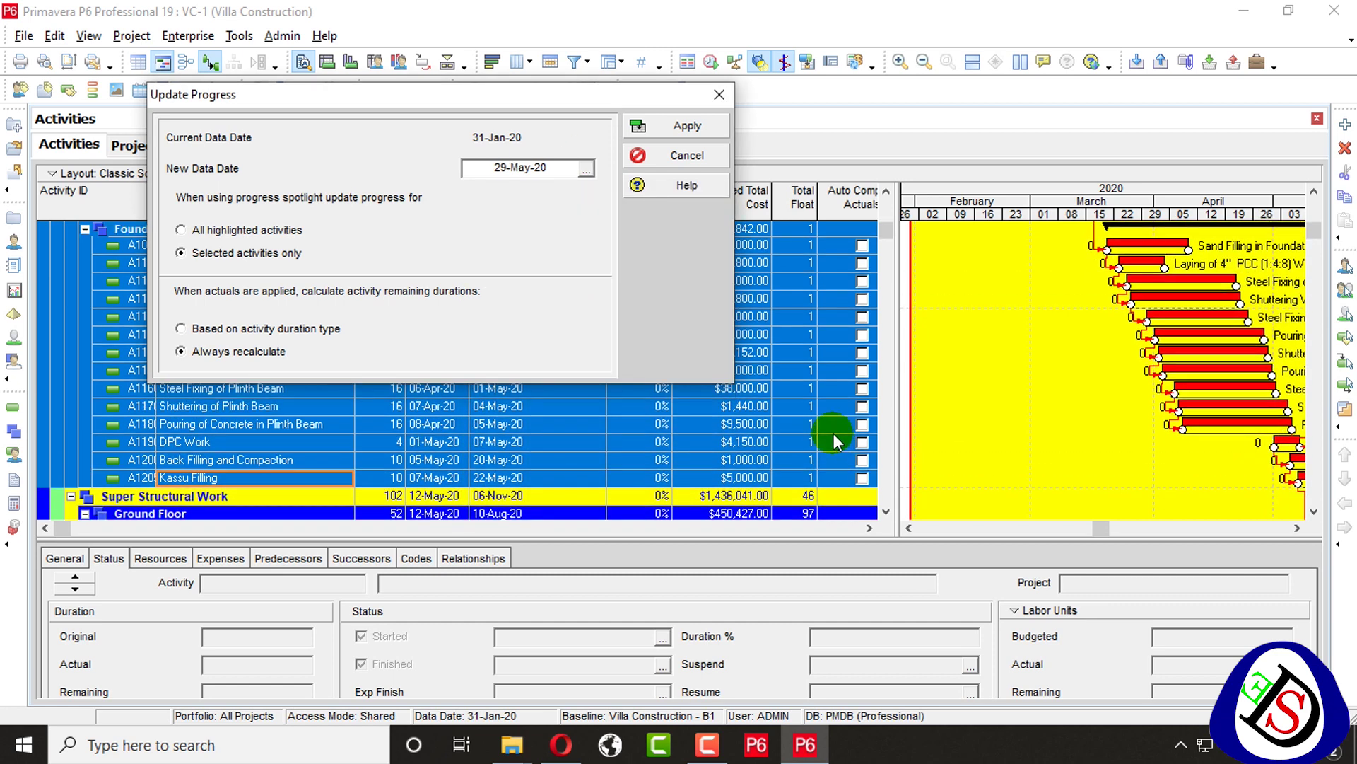
left_click(586, 170)
left_click(505, 211)
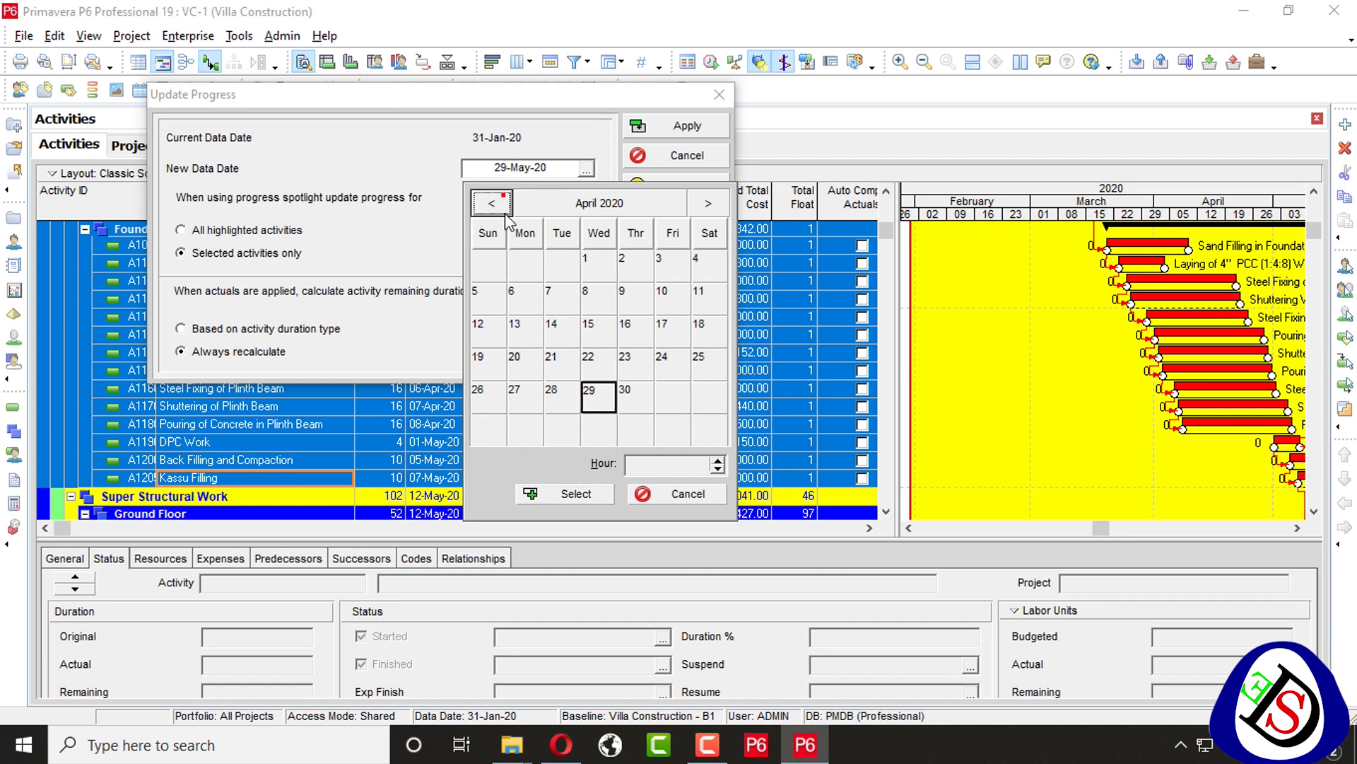
left_click(634, 393)
left_click(578, 493)
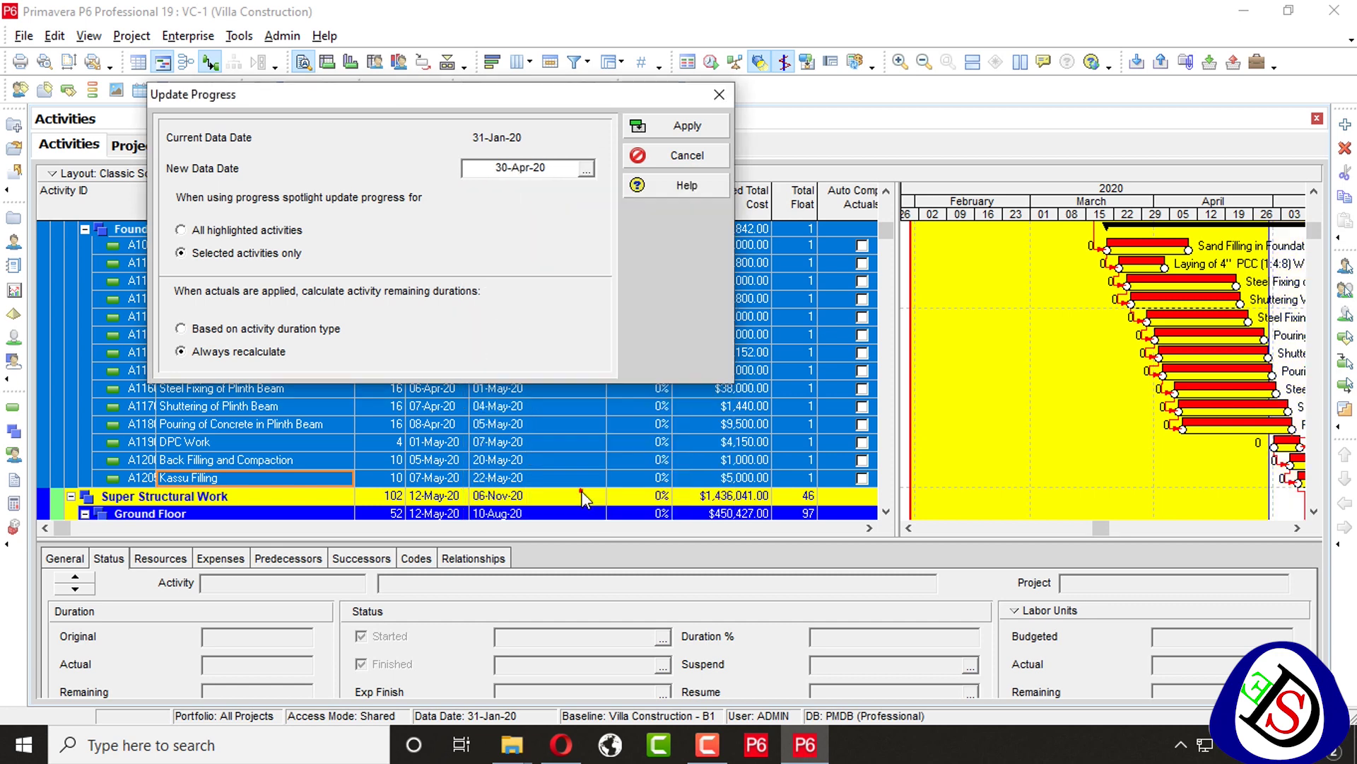
left_click(287, 235)
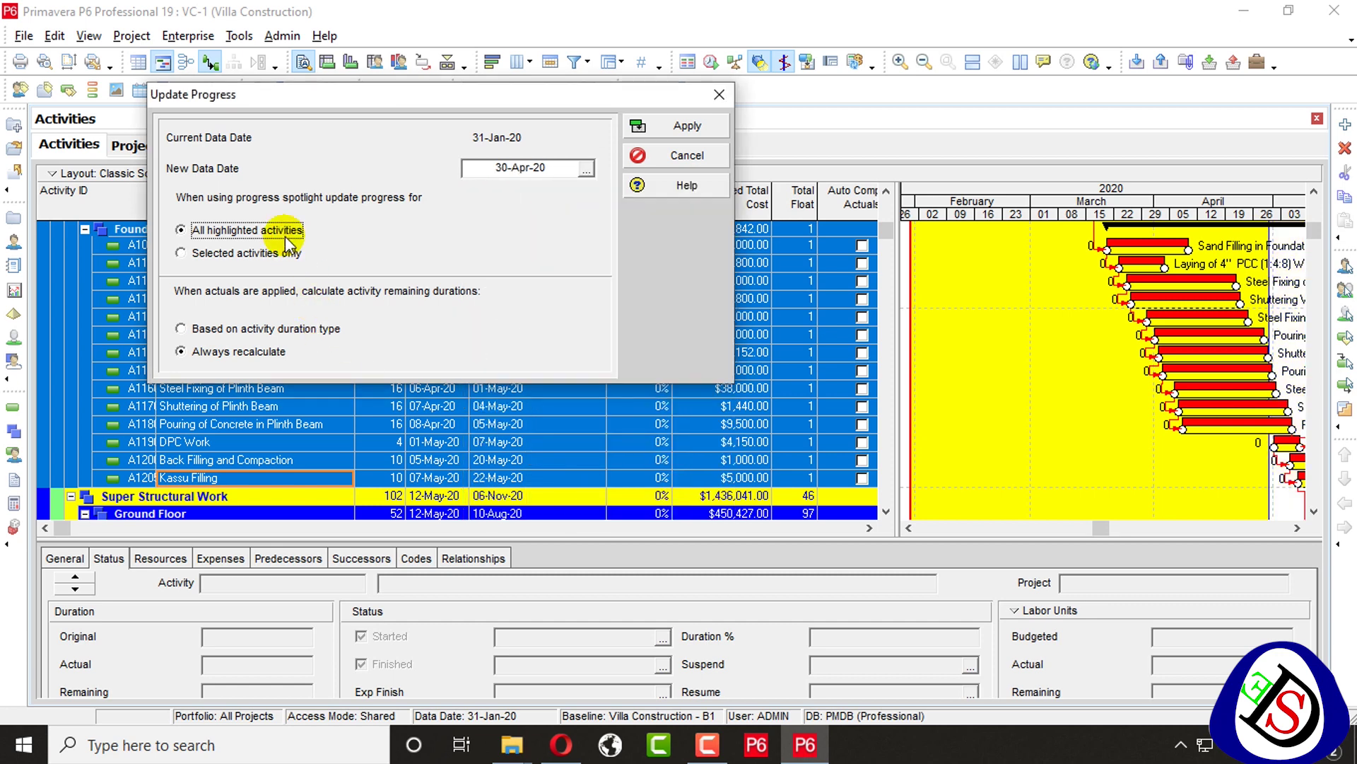
left_click(282, 258)
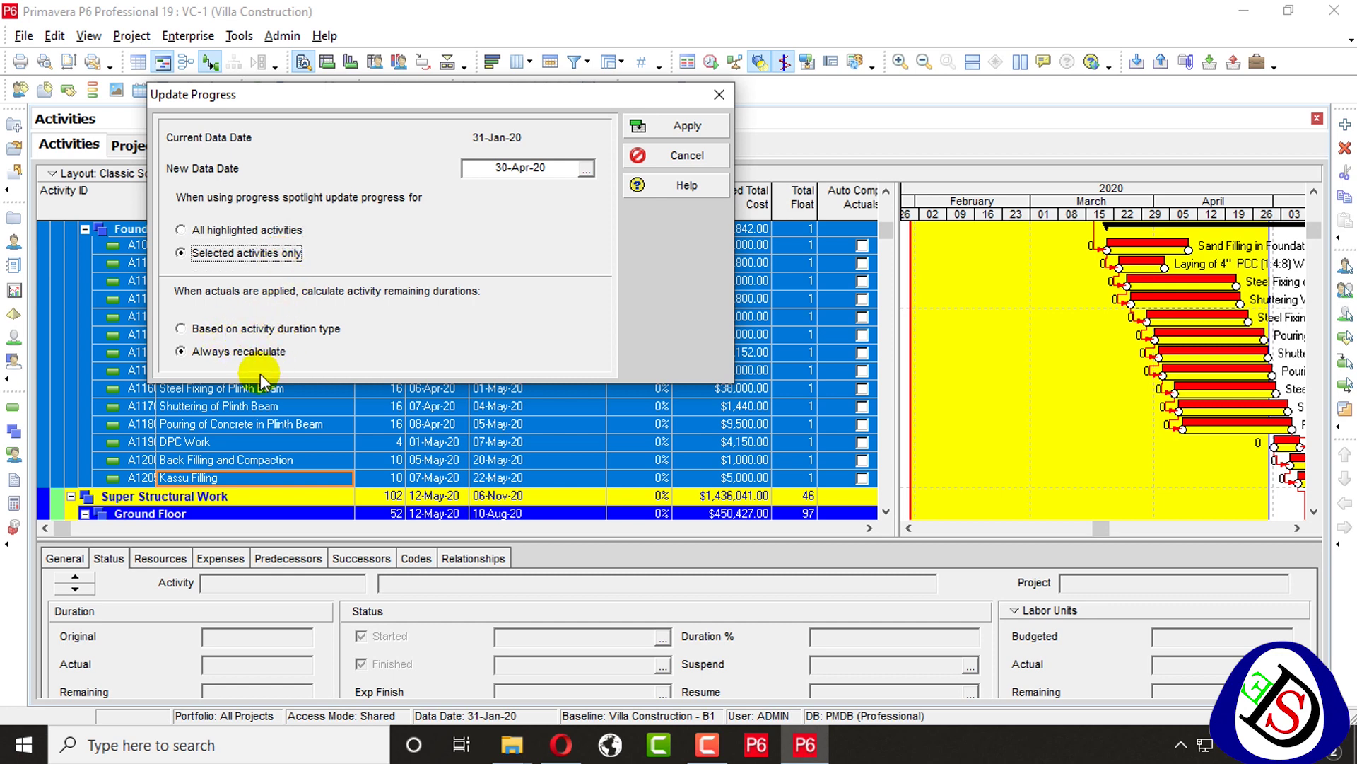
left_click(689, 126)
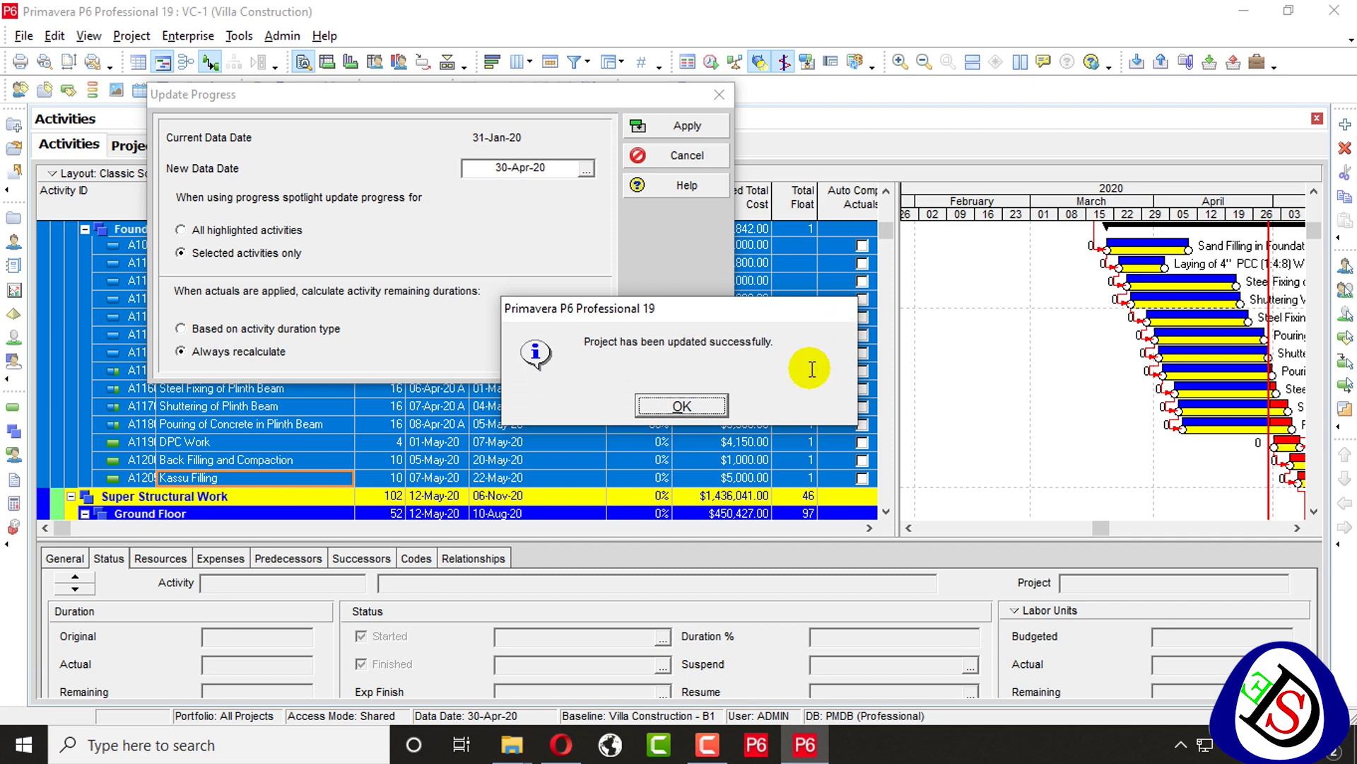
Close the update success message and review the schedule rows at 30-Apr-20.
left_click(682, 406)
scroll(651, 252, "up", 5)
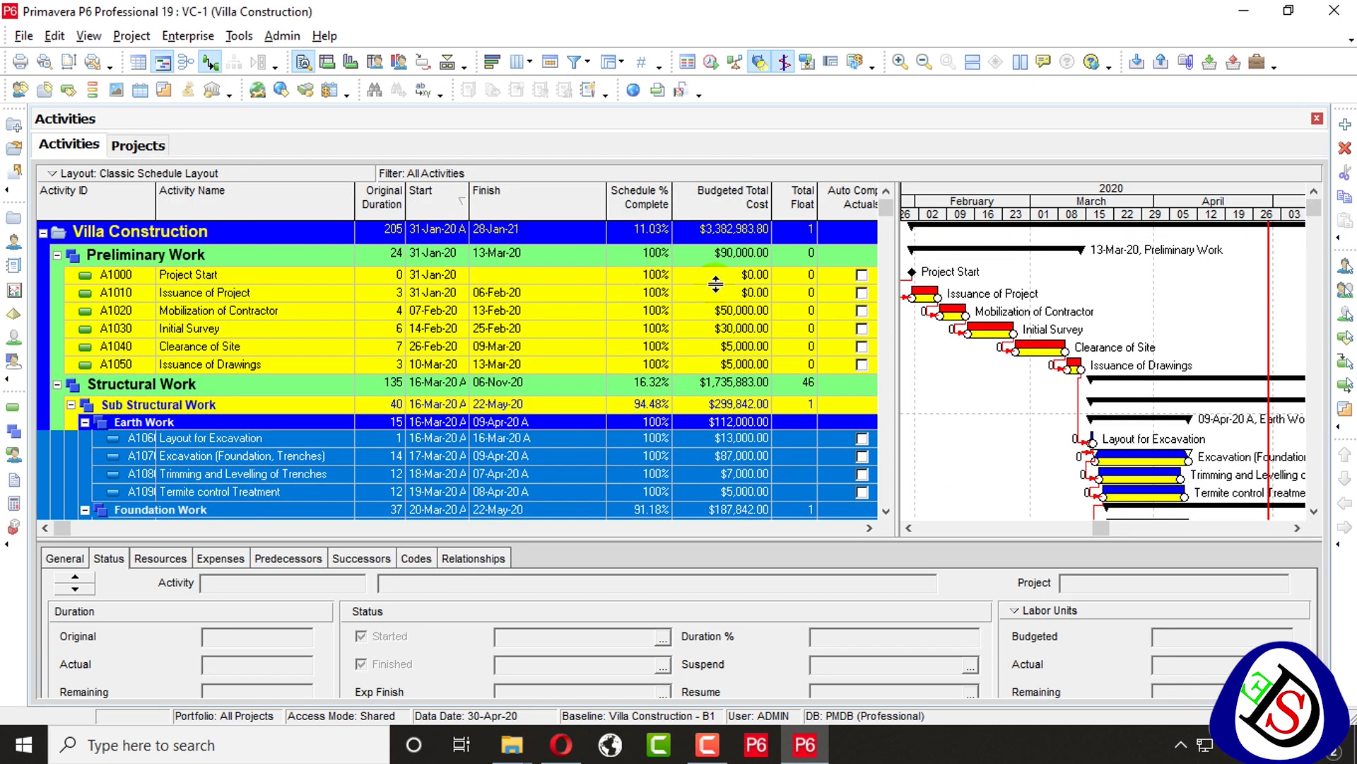
left_click(711, 275)
scroll(725, 369, "down", 3)
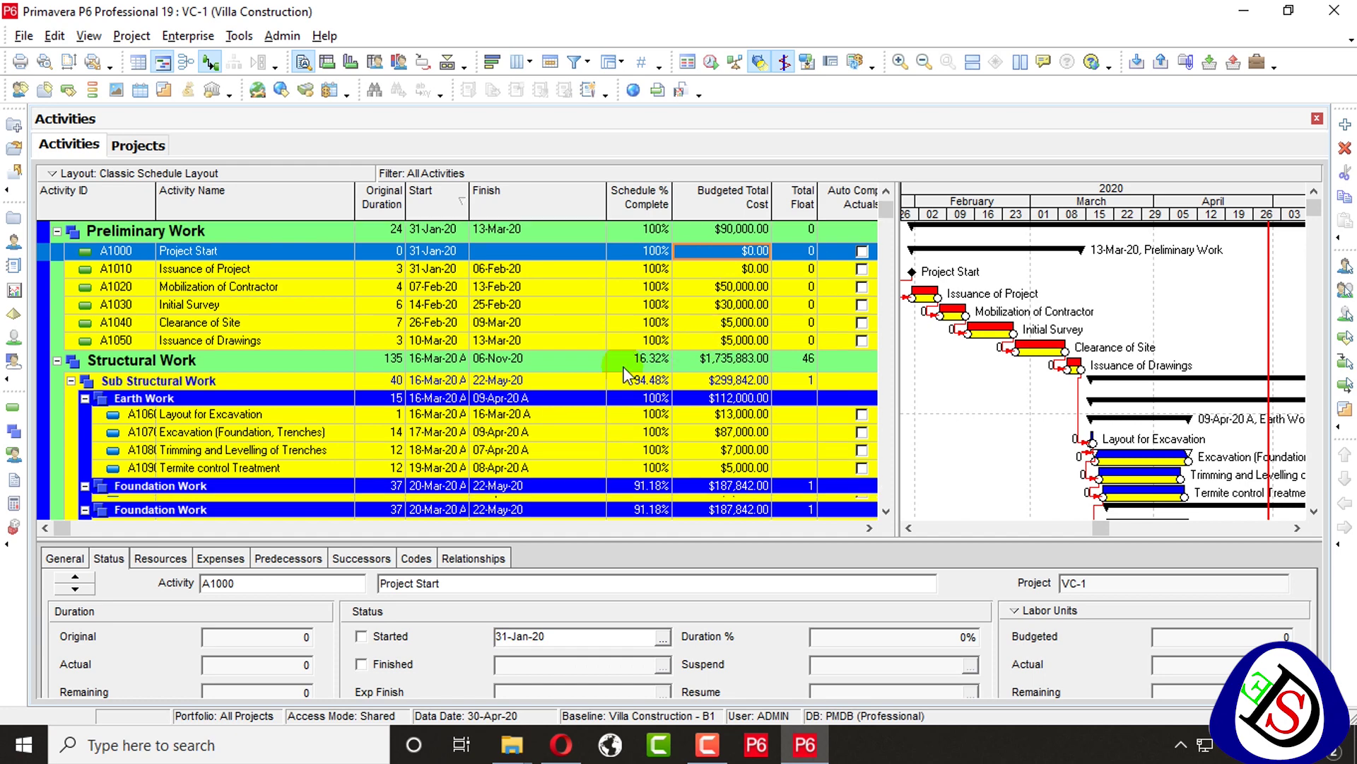
left_click(956, 341)
scroll(922, 328, "down", 14)
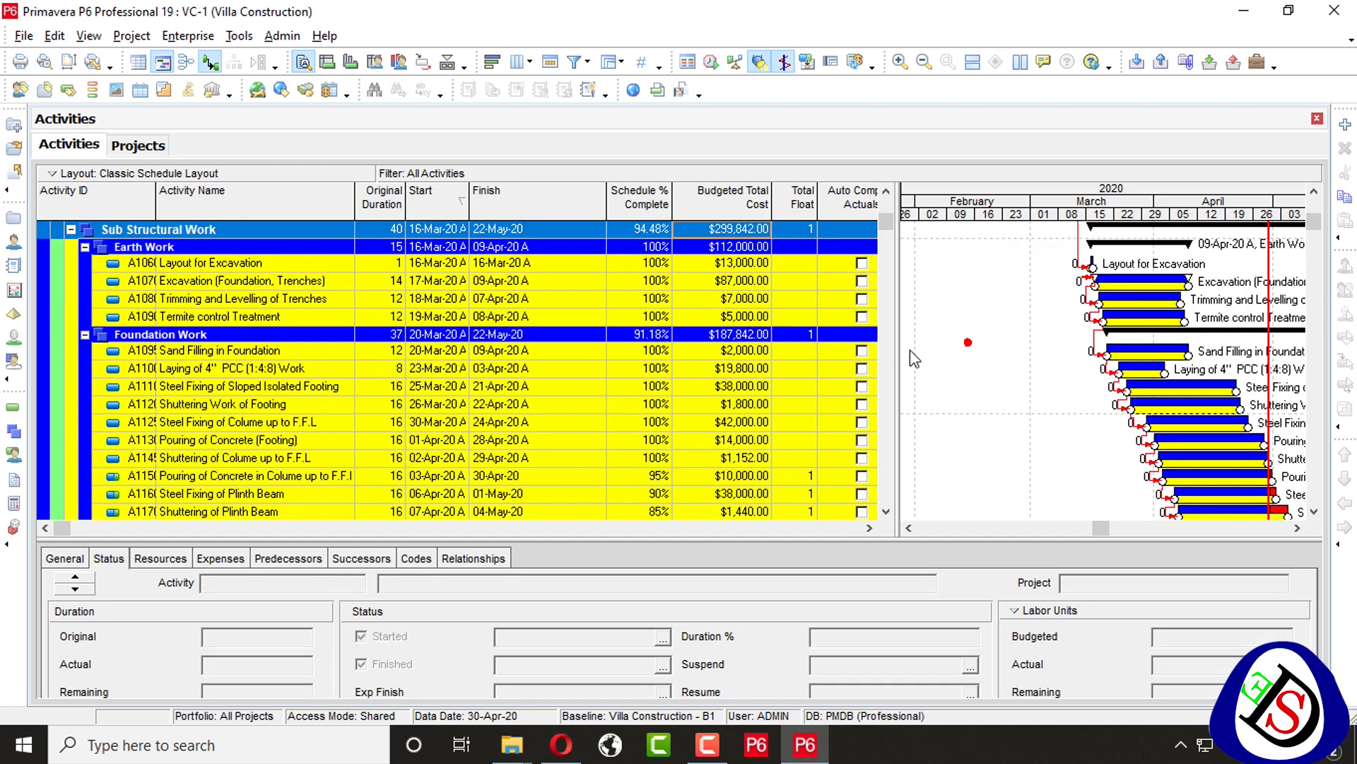
scroll(966, 341, "up", 15)
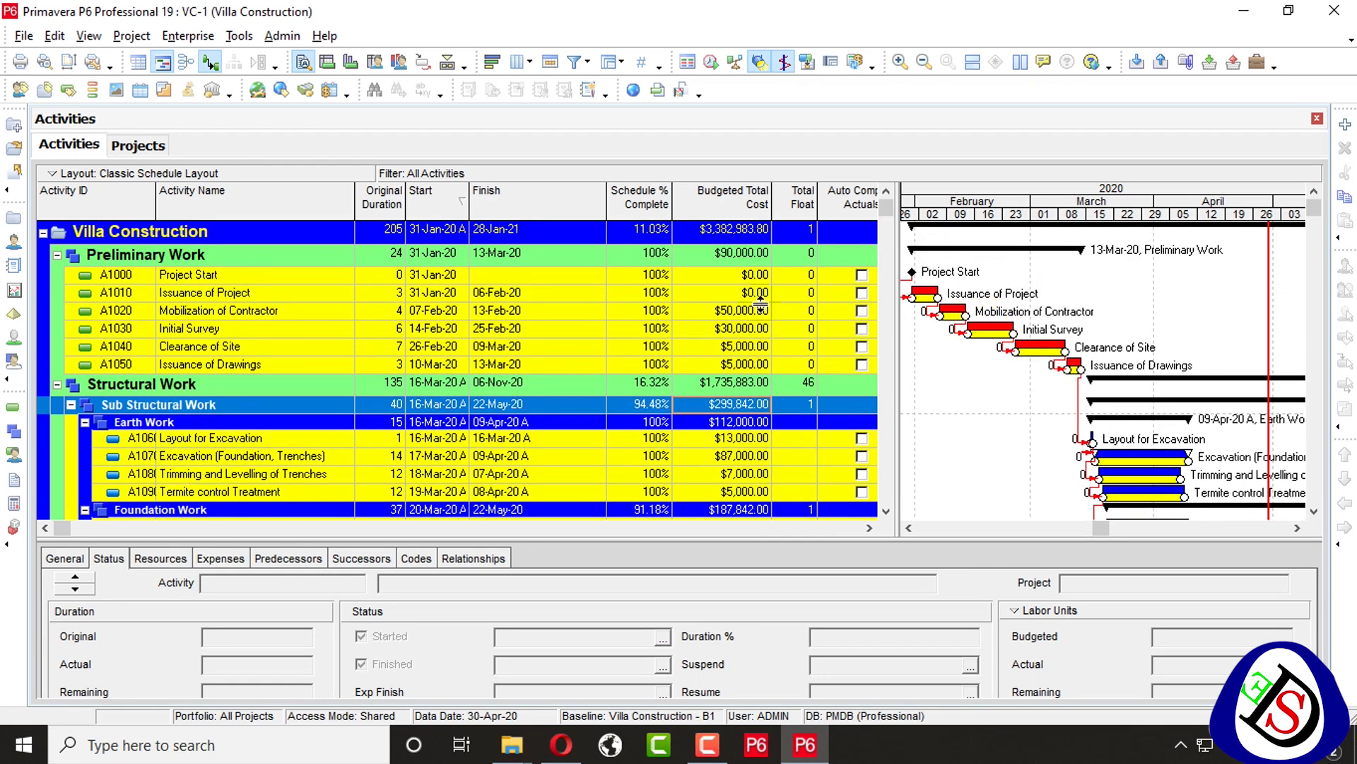
Toggle Progress Spotlight on and off, then select activities A1000 through A1050.
left_click(762, 61)
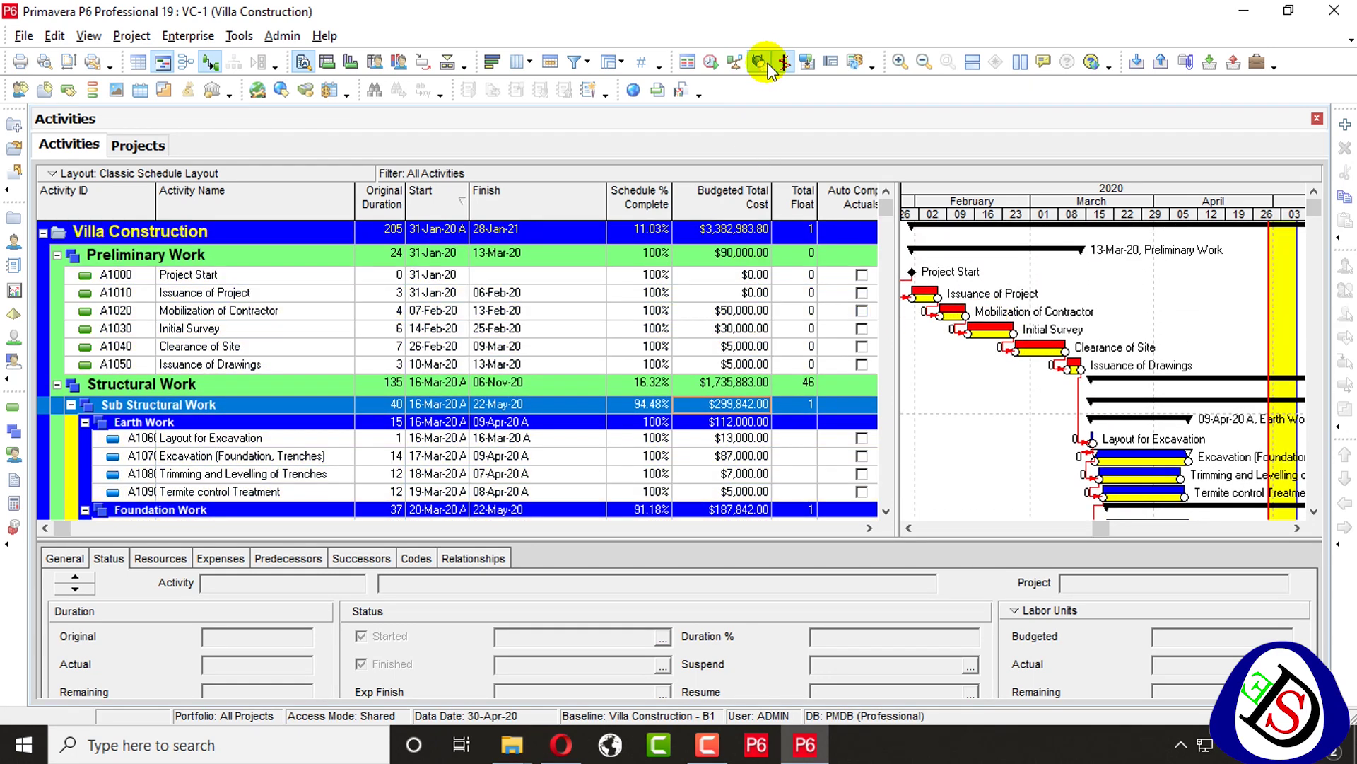
left_click(768, 65)
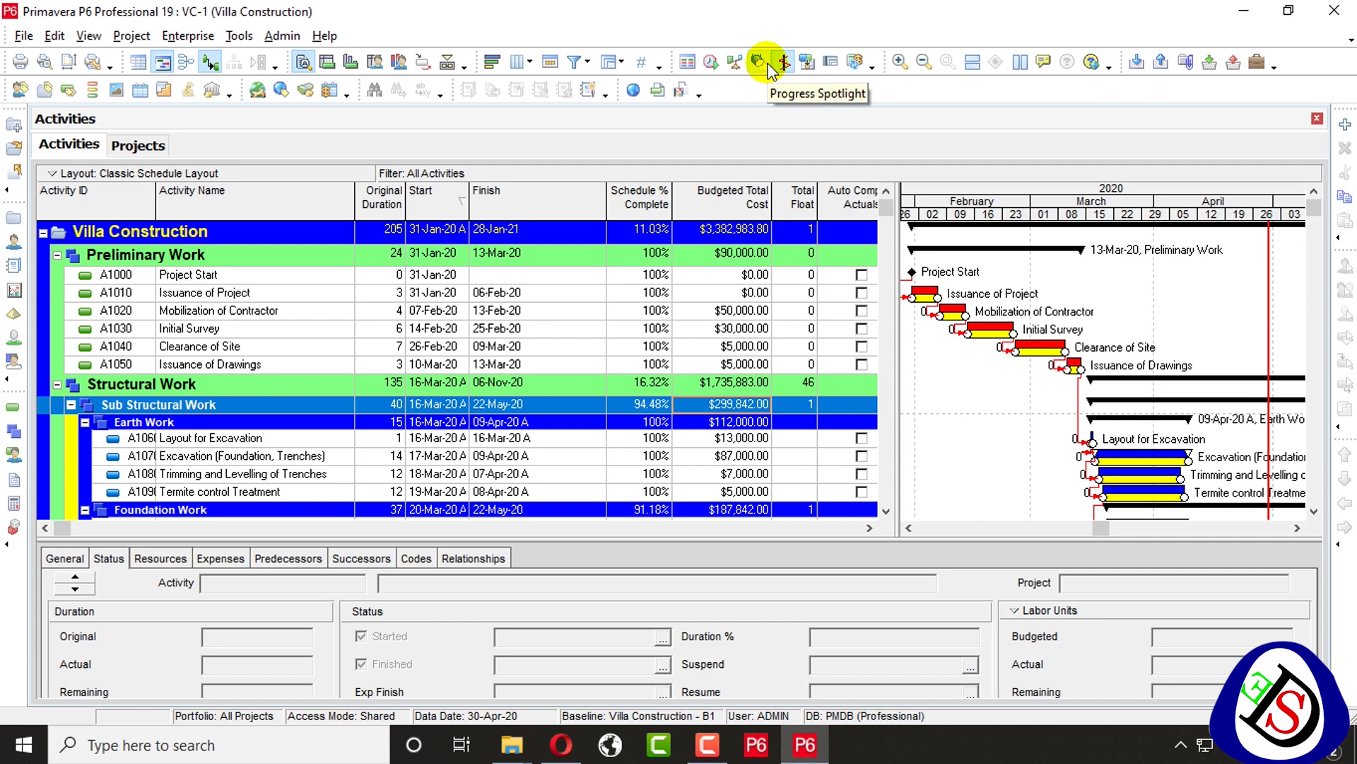
left_click(782, 62)
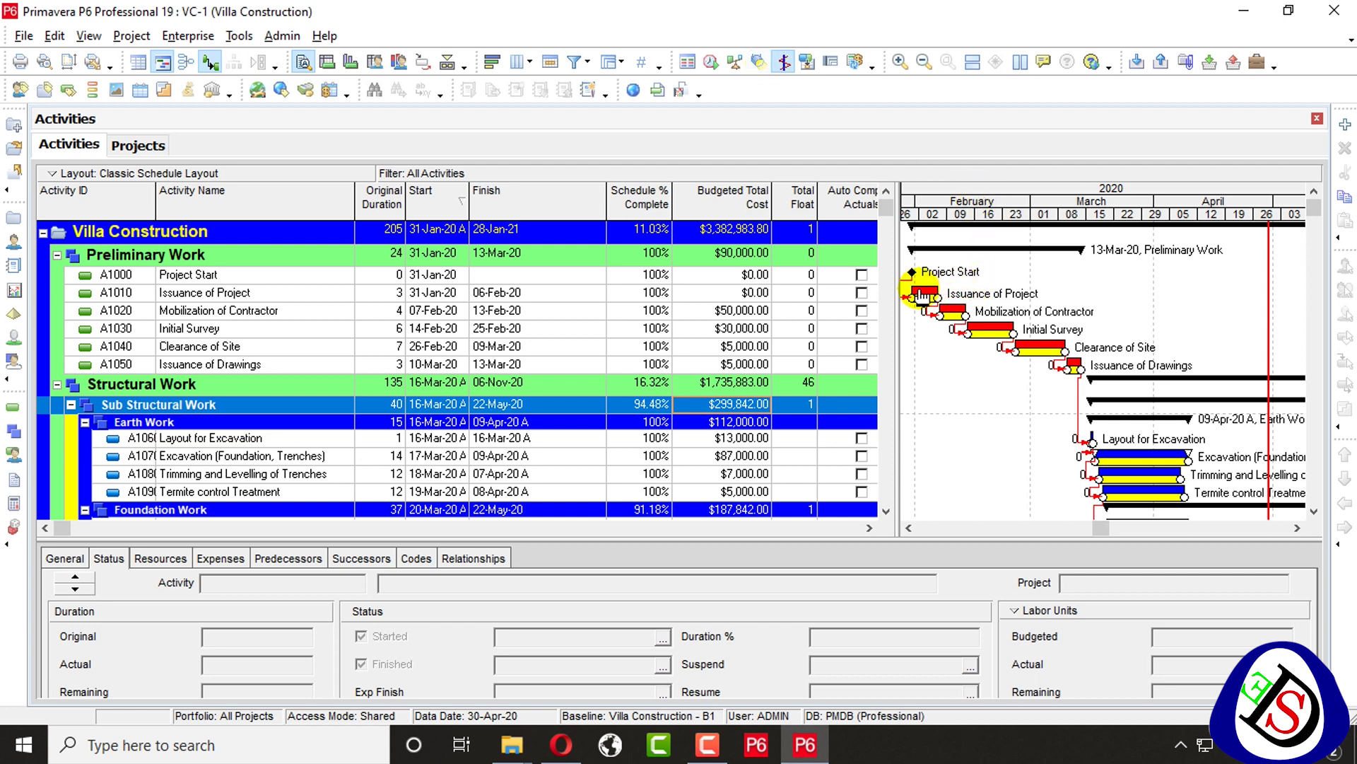
left_click(493, 276)
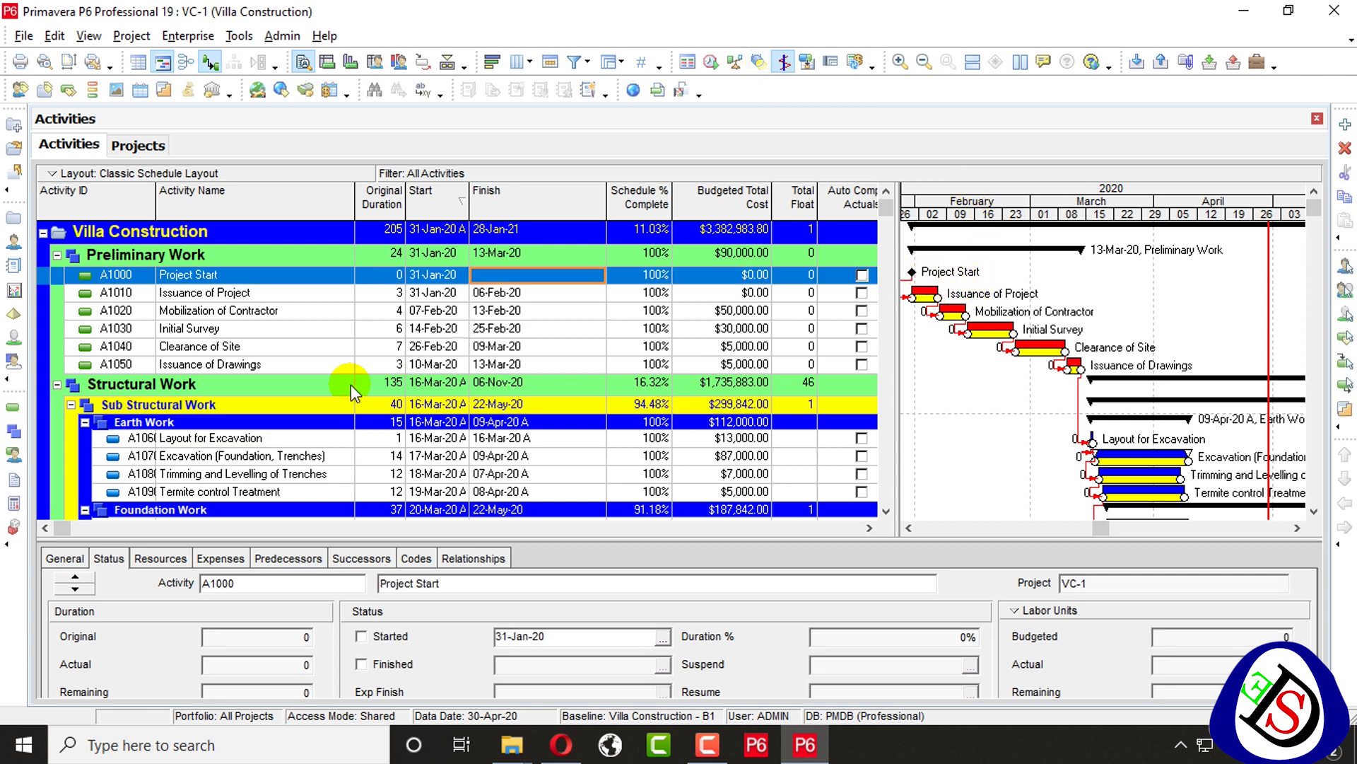
left_click(376, 363, "shift")
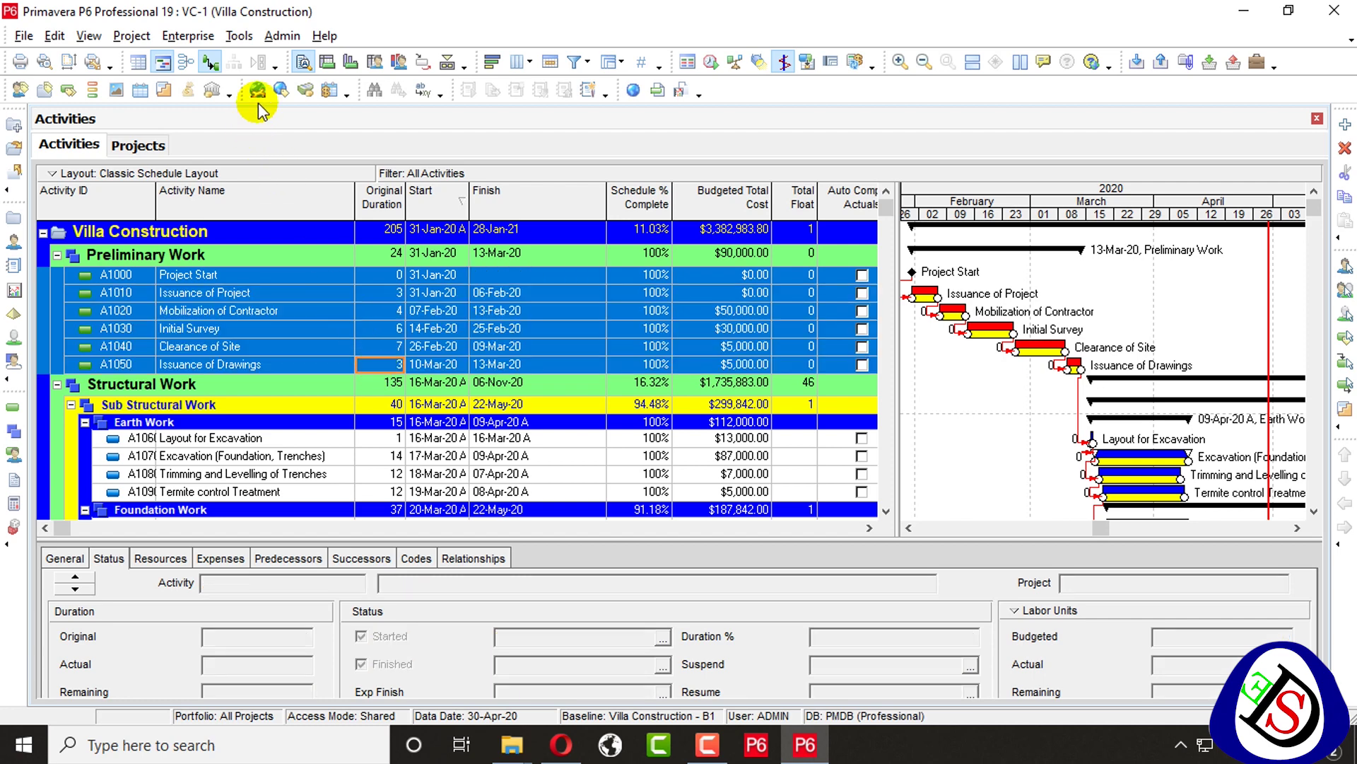
Run Update Progress on the highlighted activities and dismiss the confirmation.
left_click(235, 37)
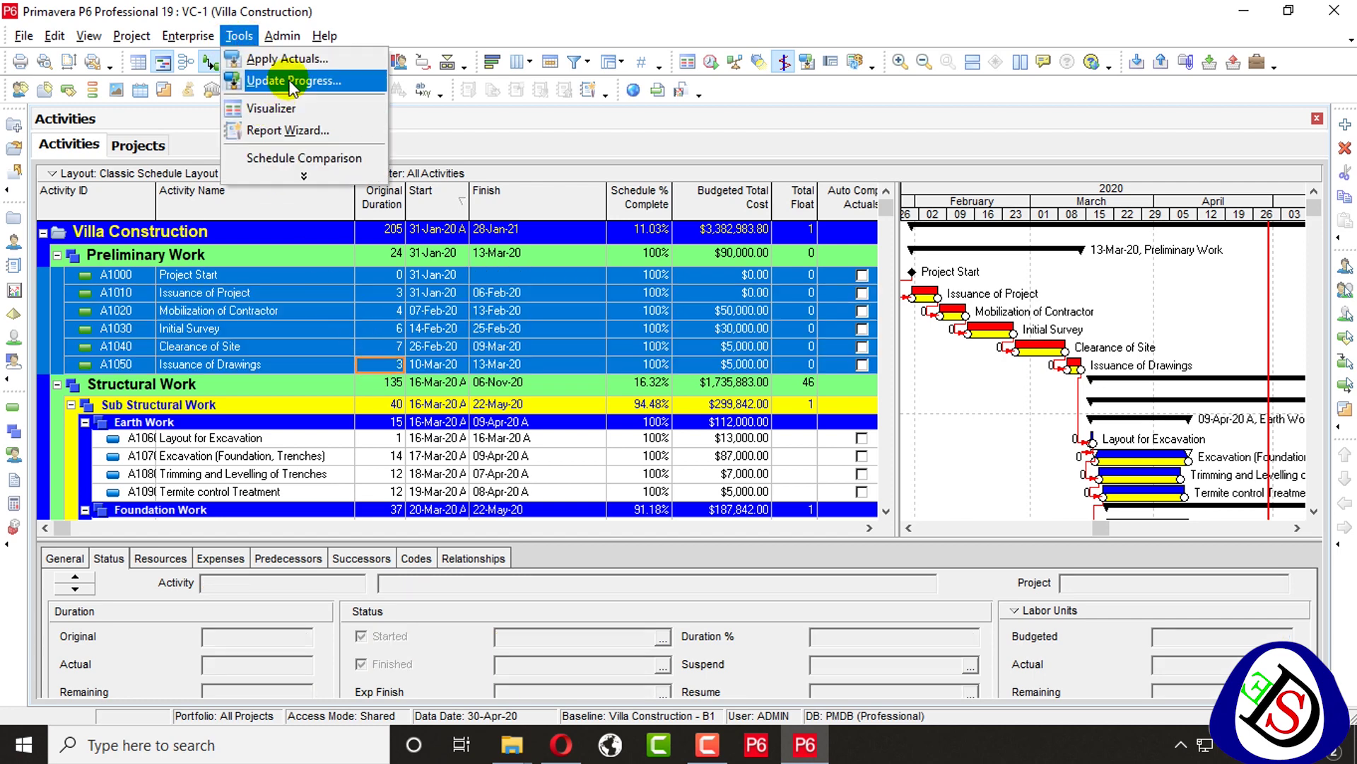
left_click(311, 81)
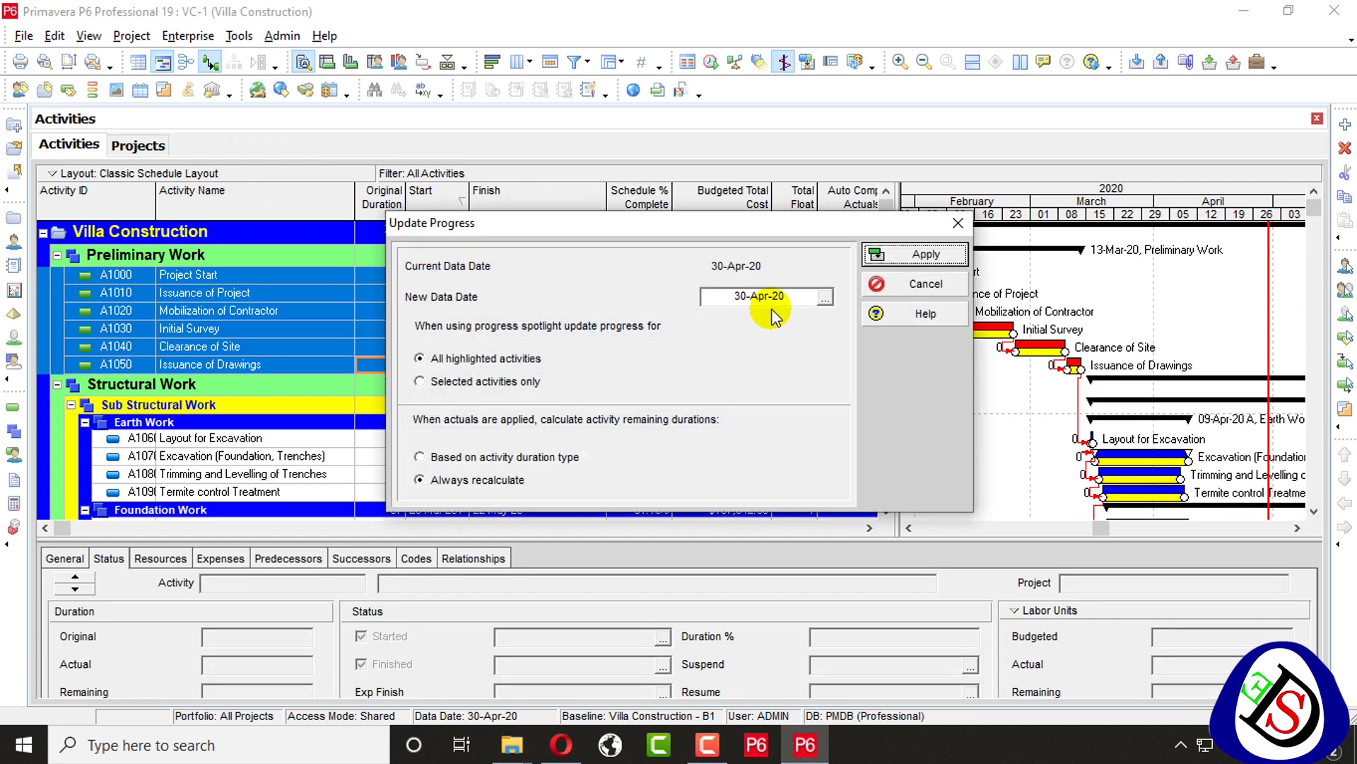
left_click(899, 254)
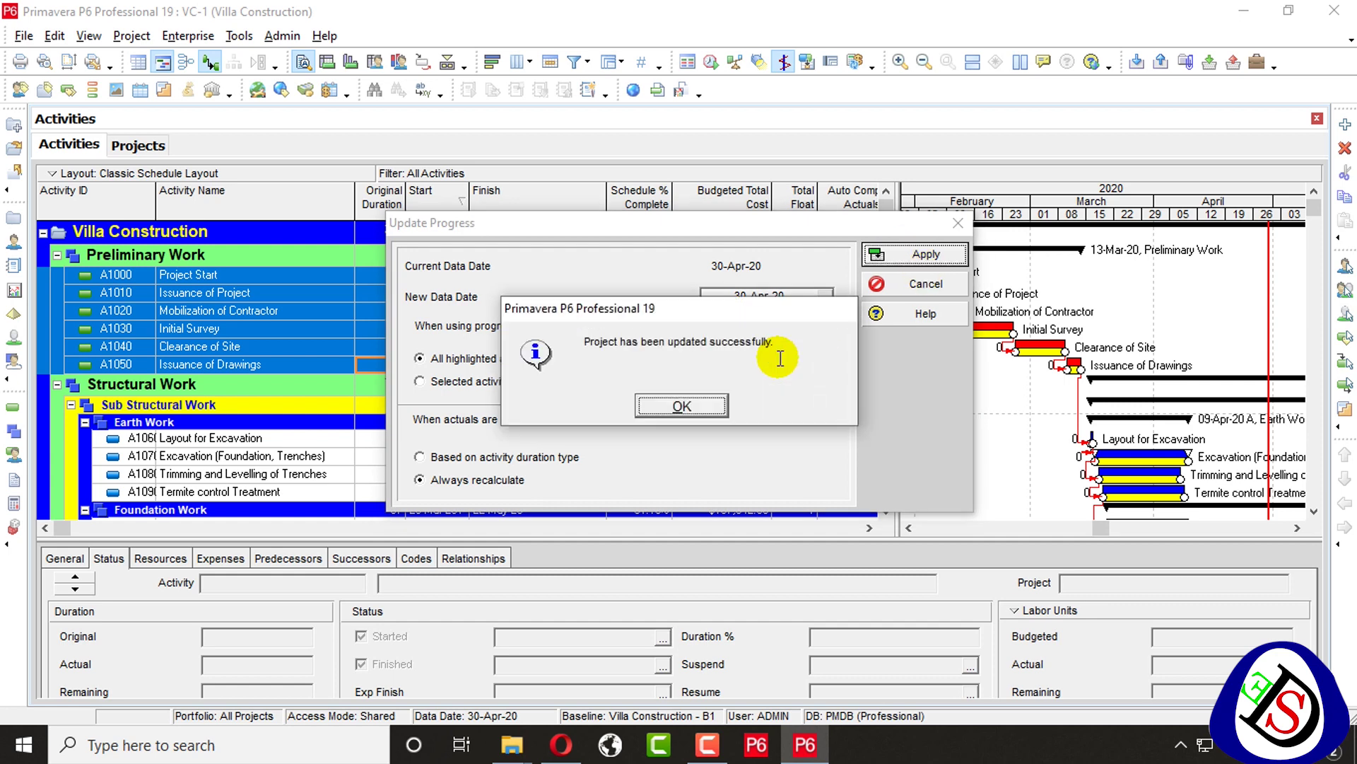
left_click(705, 418)
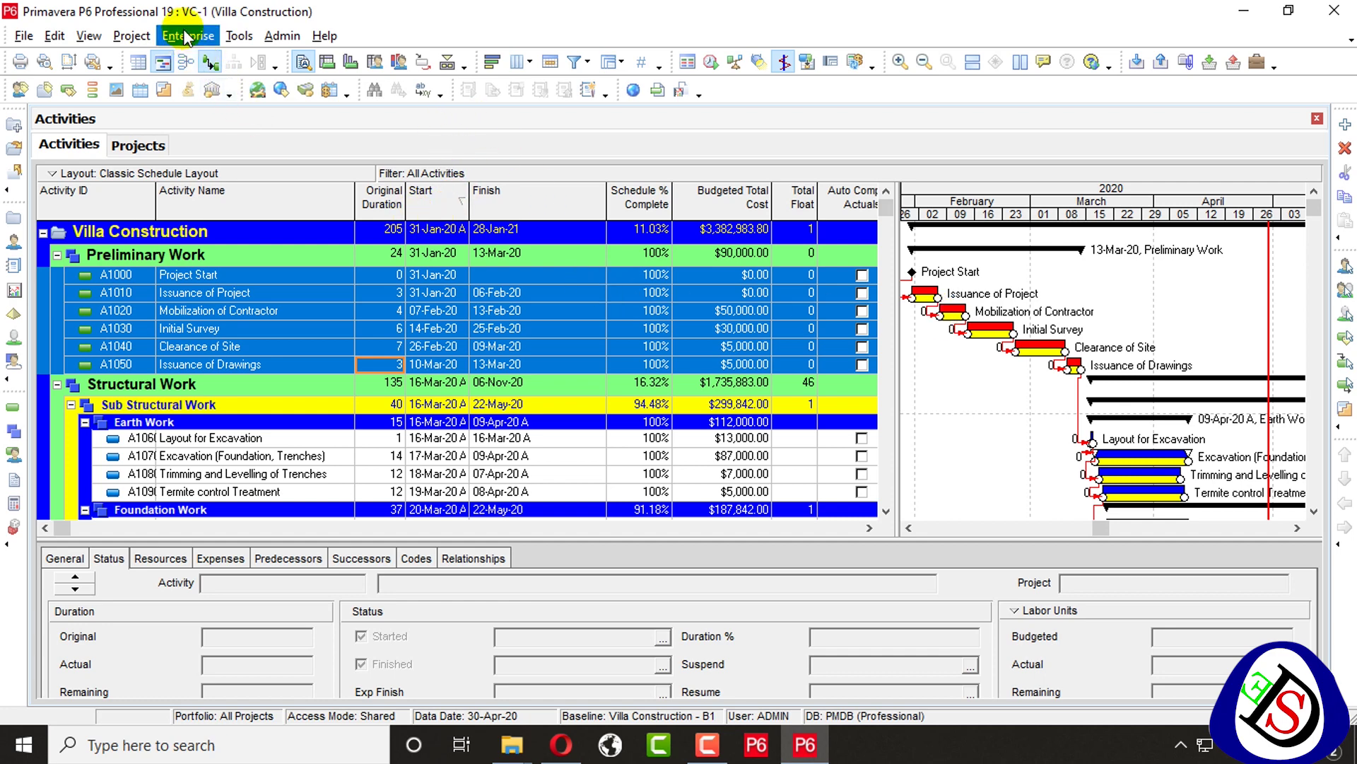
Rerun Update Progress with Selected activities only for A1000–A1050 and confirm.
left_click(239, 36)
left_click(280, 80)
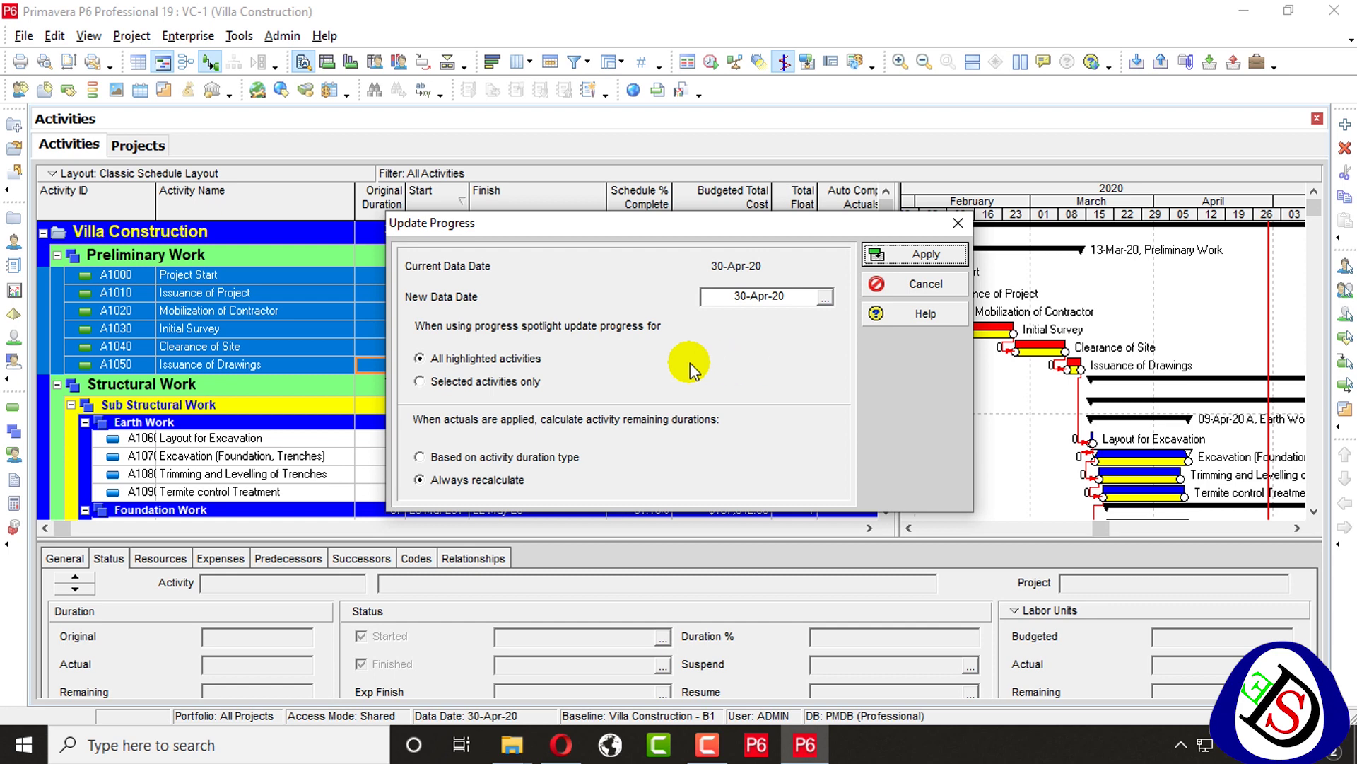
left_click(489, 386)
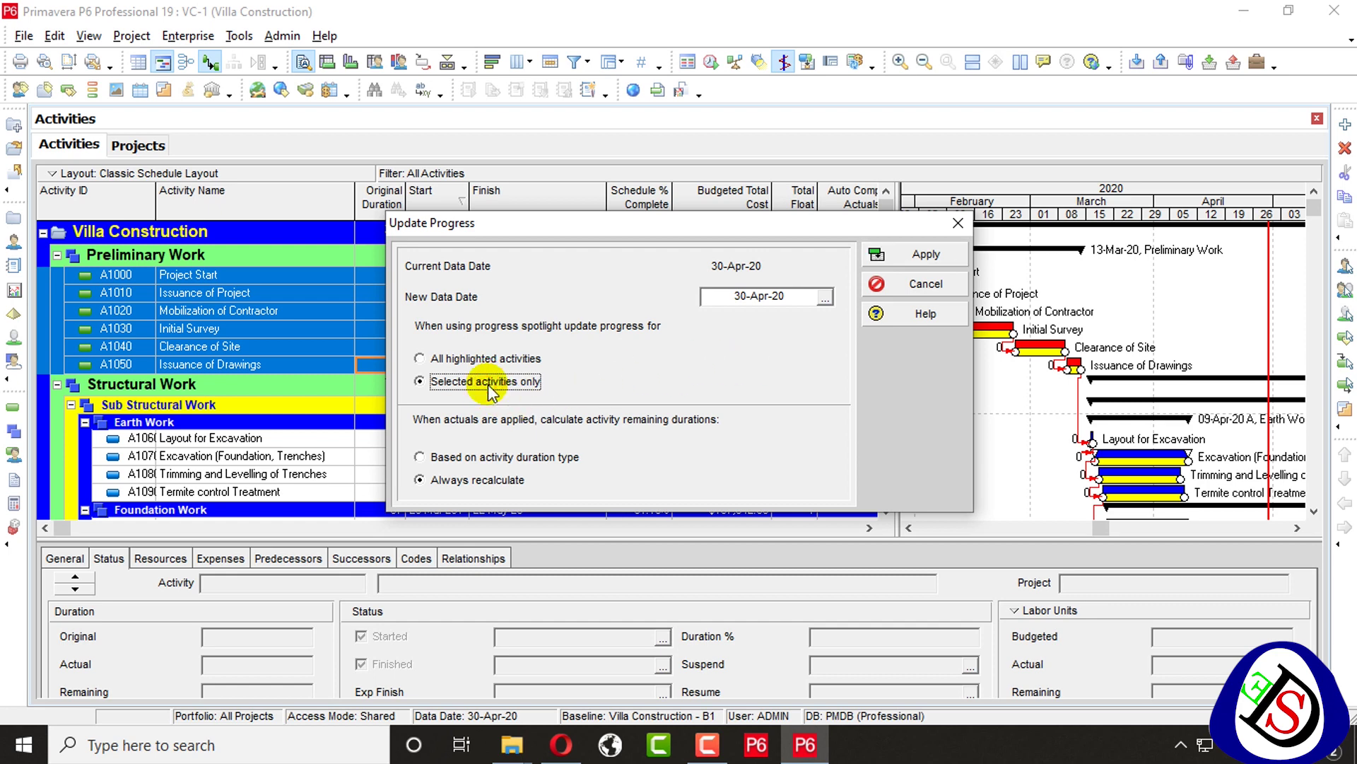
left_click(923, 256)
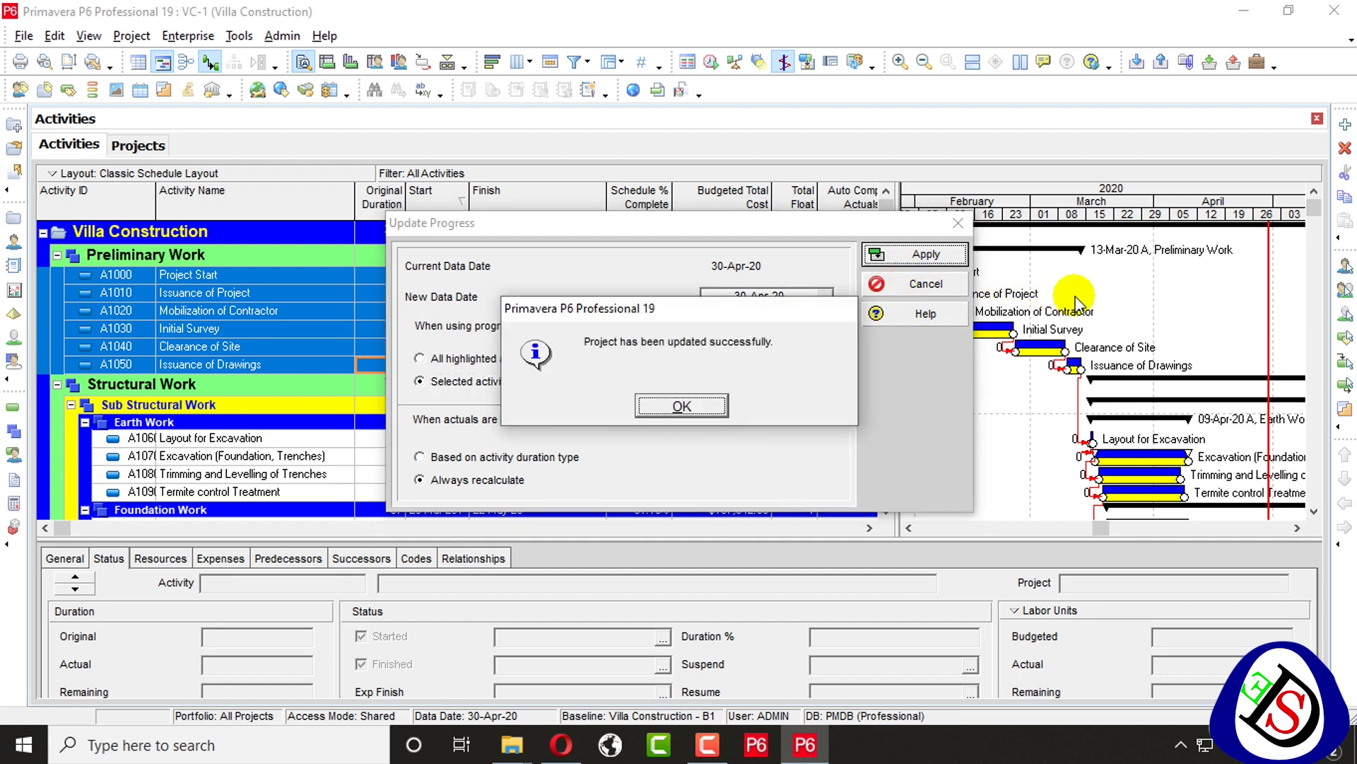
left_click(679, 400)
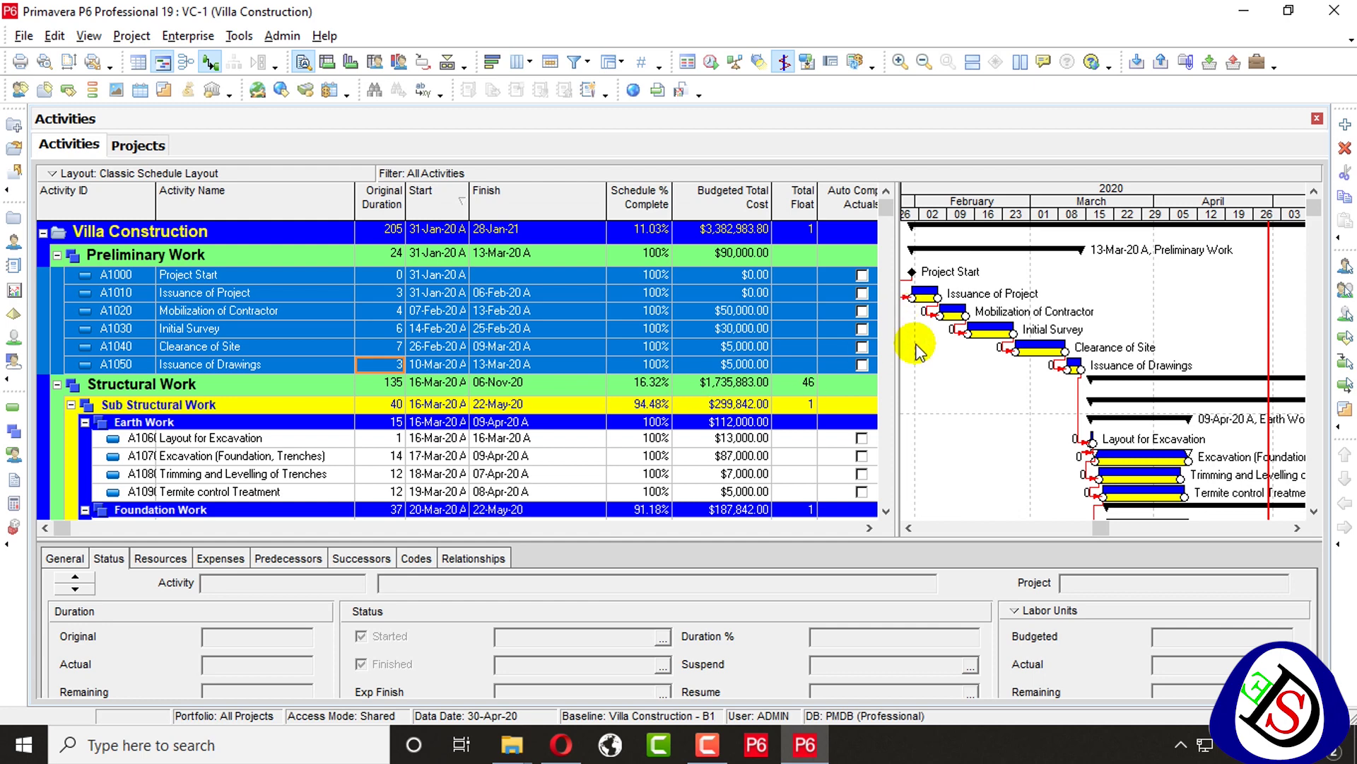
Select A1040 Clearance of Site to see its status, then scroll through the footing activities.
scroll(975, 329, "down", 4)
scroll(976, 327, "up", 4)
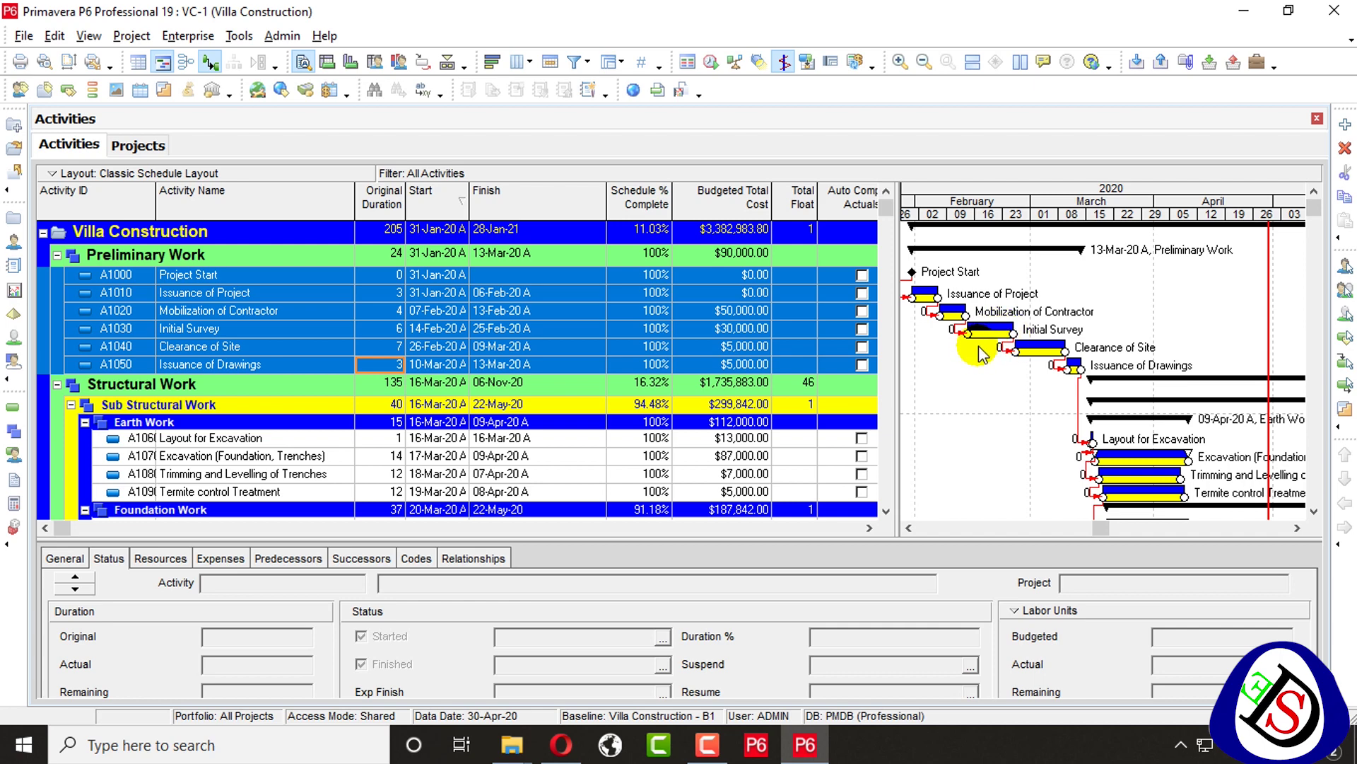
scroll(979, 353, "down", 2)
scroll(979, 354, "up", 2)
scroll(979, 354, "down", 5)
scroll(990, 353, "up", 3)
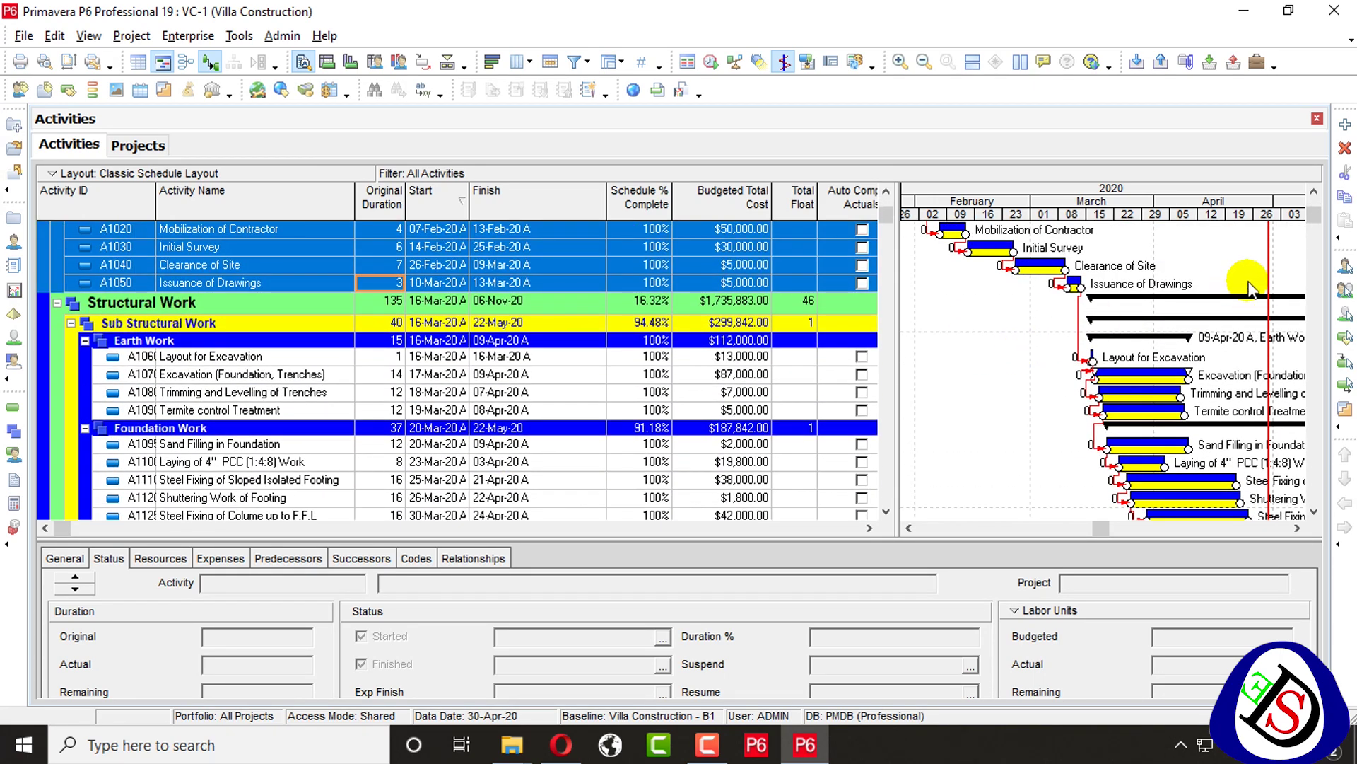
left_click(1298, 271)
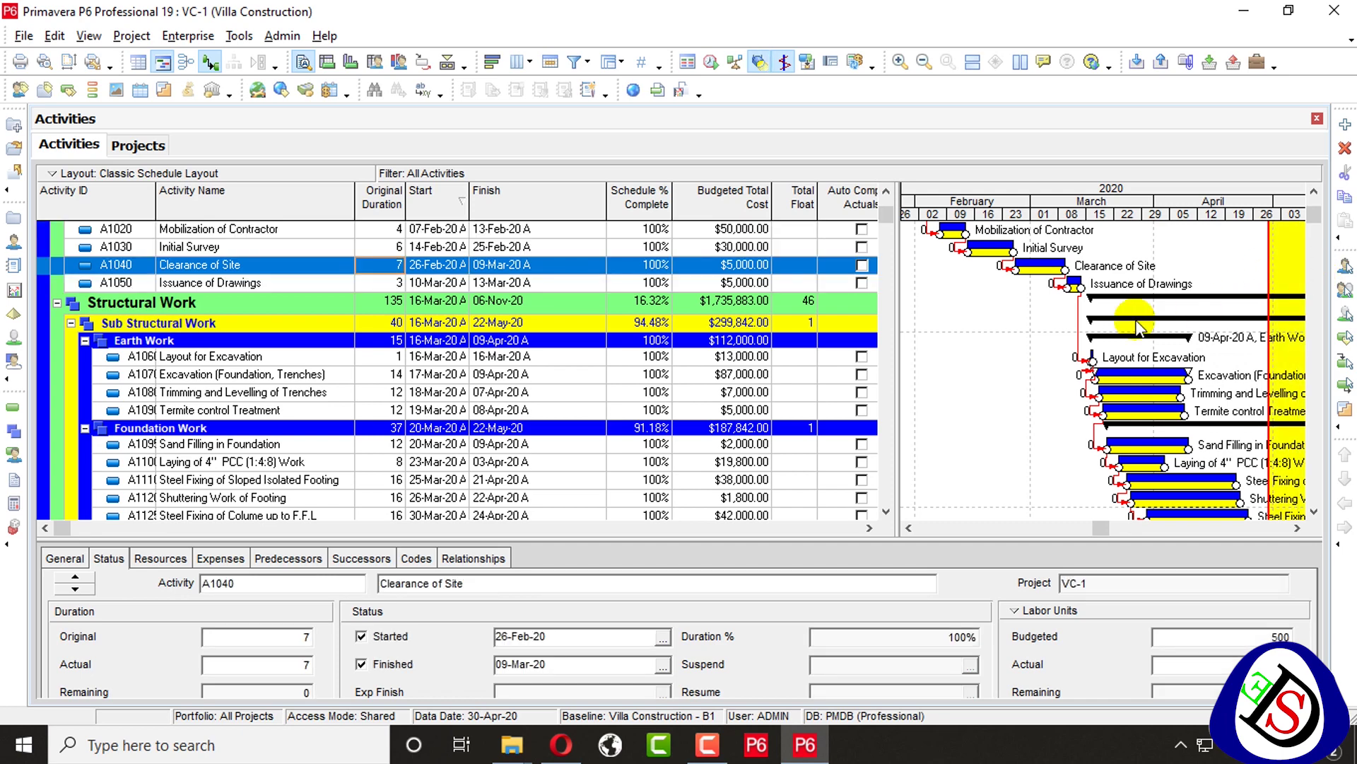
scroll(1114, 332, "down", 6)
scroll(1113, 339, "down", 1)
scroll(740, 344, "up", 2)
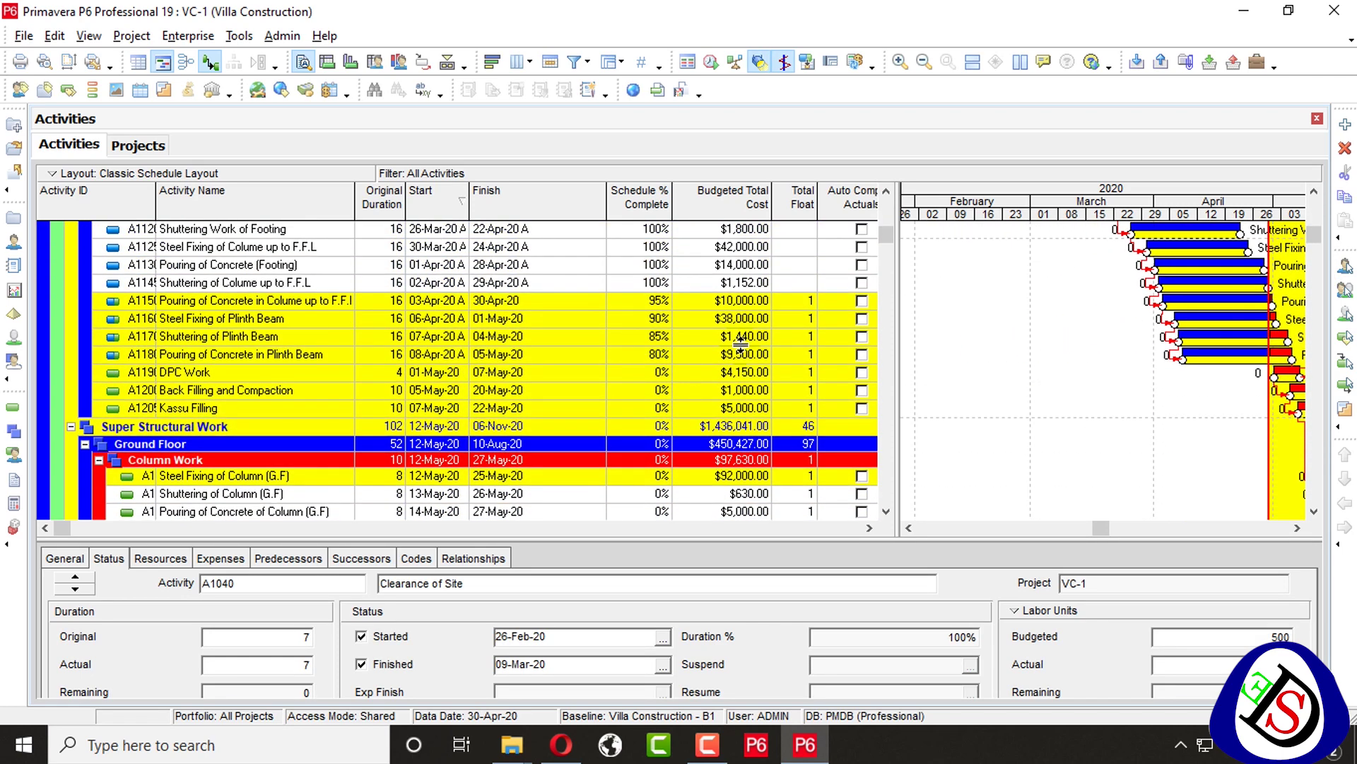
left_click(239, 35)
left_click(295, 82)
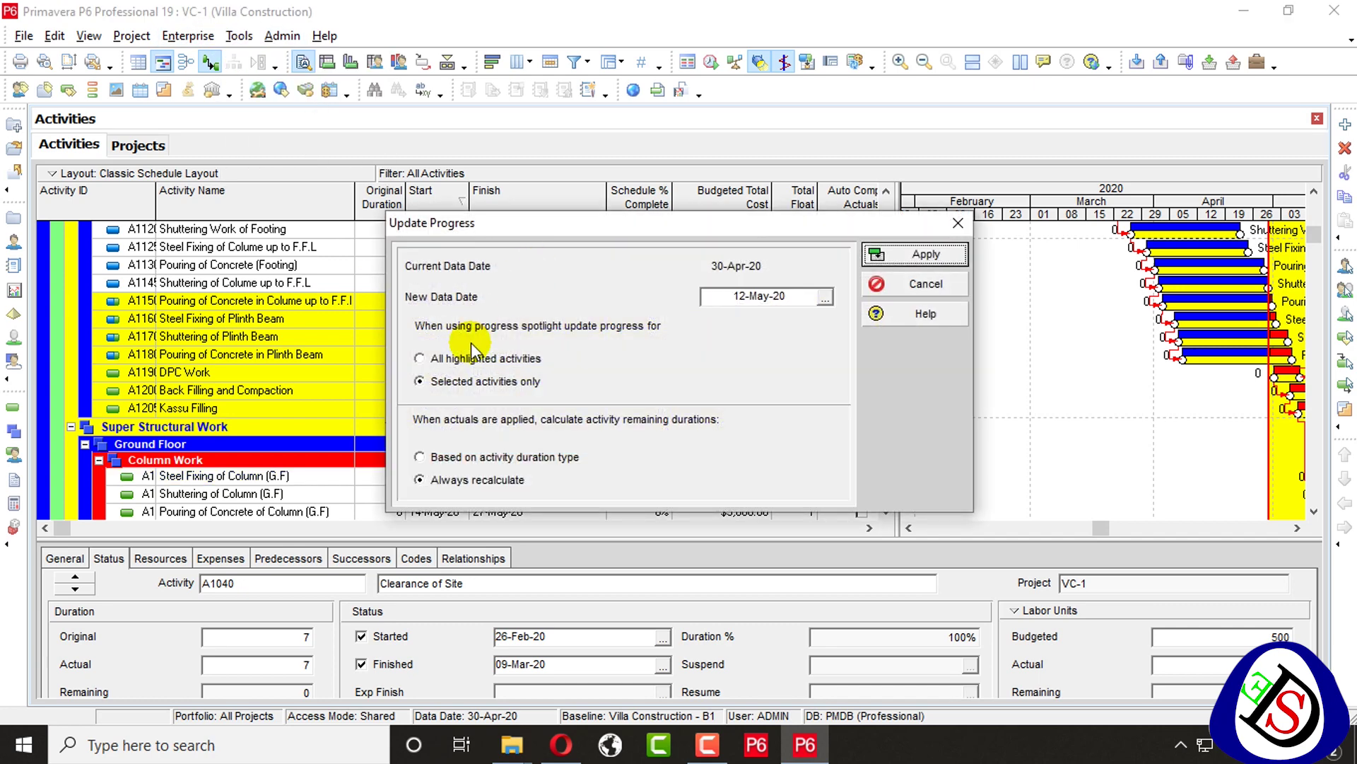
left_click(822, 297)
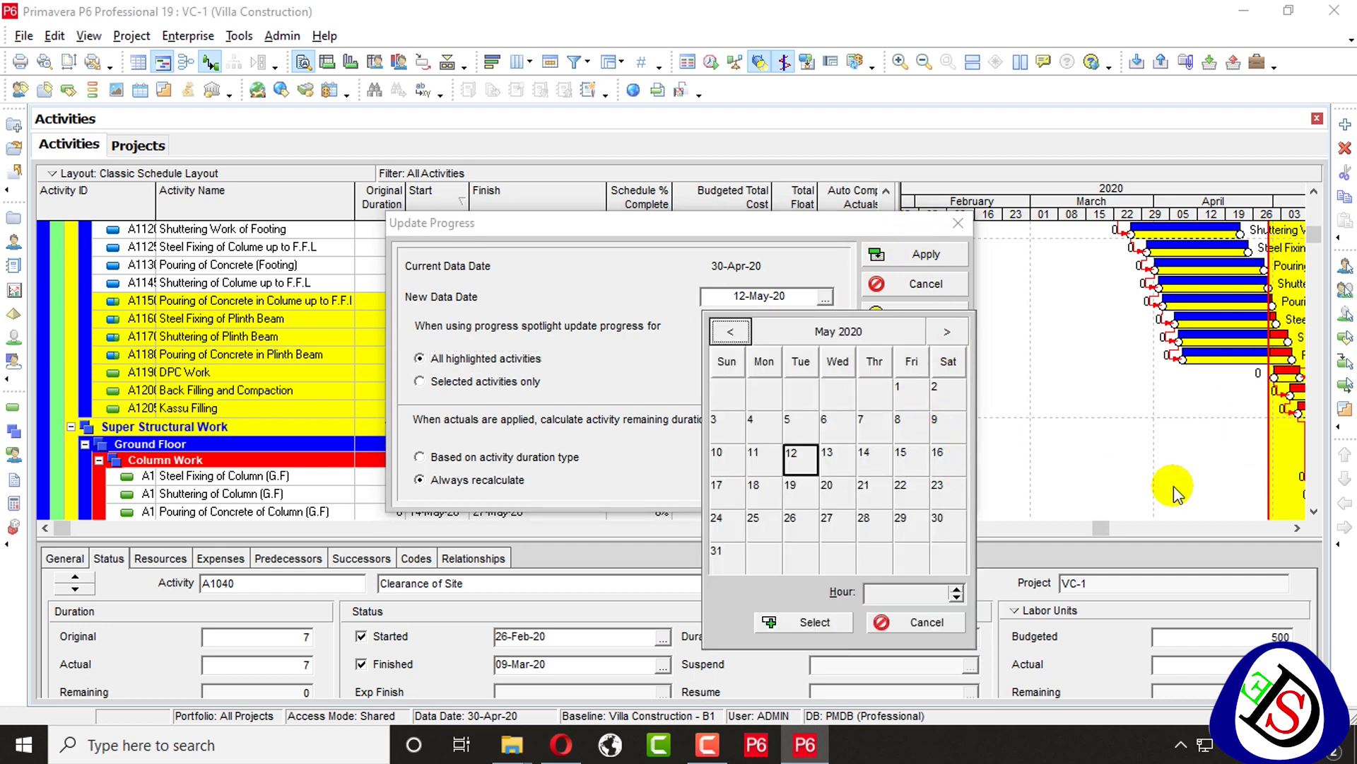
left_click(919, 621)
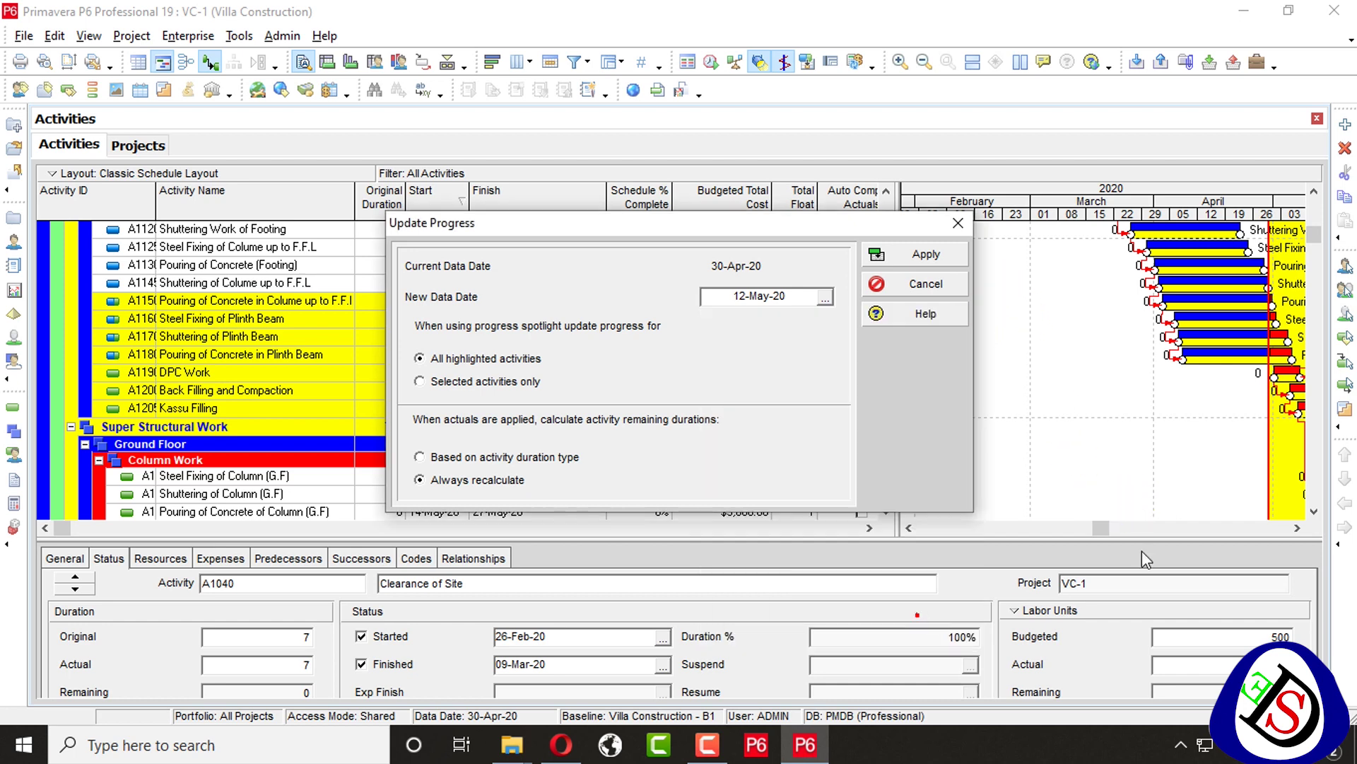
left_click(959, 224)
Extend the progress spotlight to 31-May-20 and update all highlighted activities to that date.
left_click_drag(1116, 533, 1015, 498)
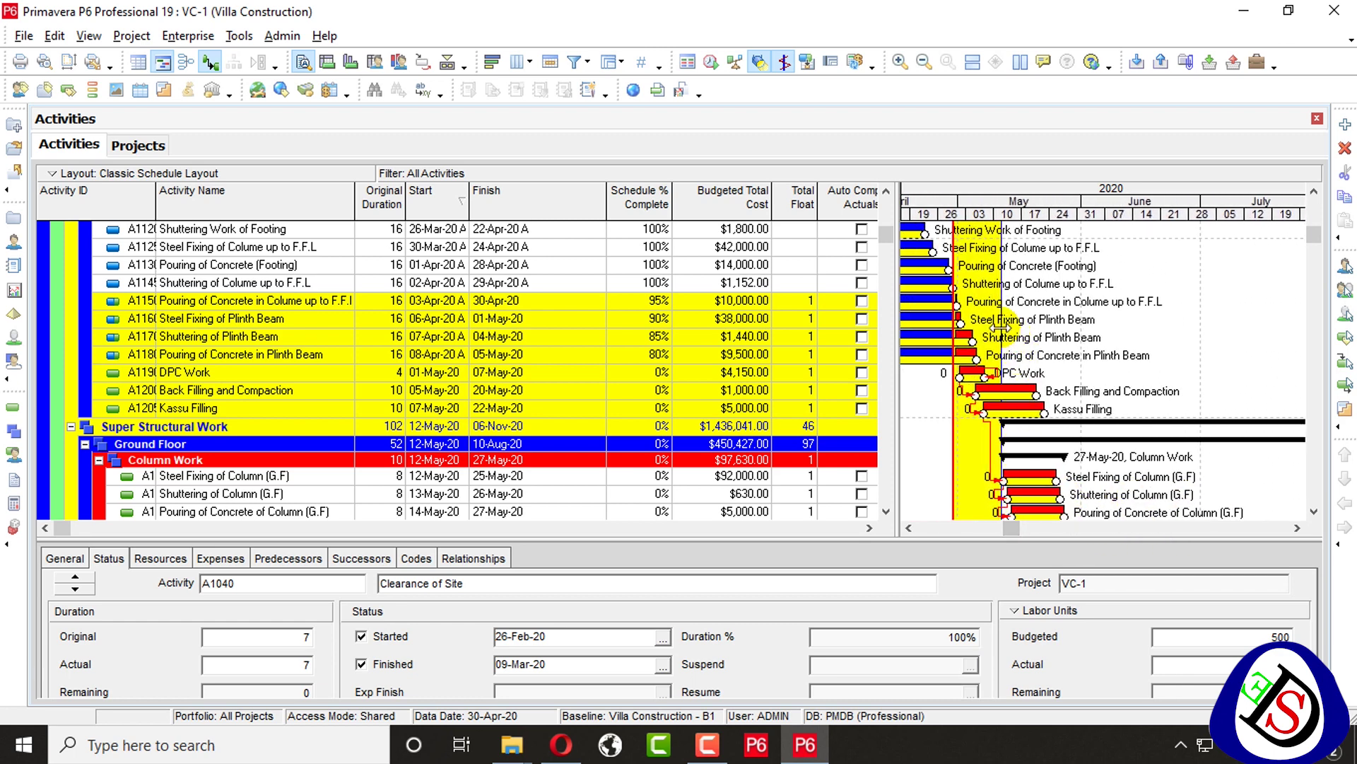
left_click_drag(1001, 327, 1089, 269)
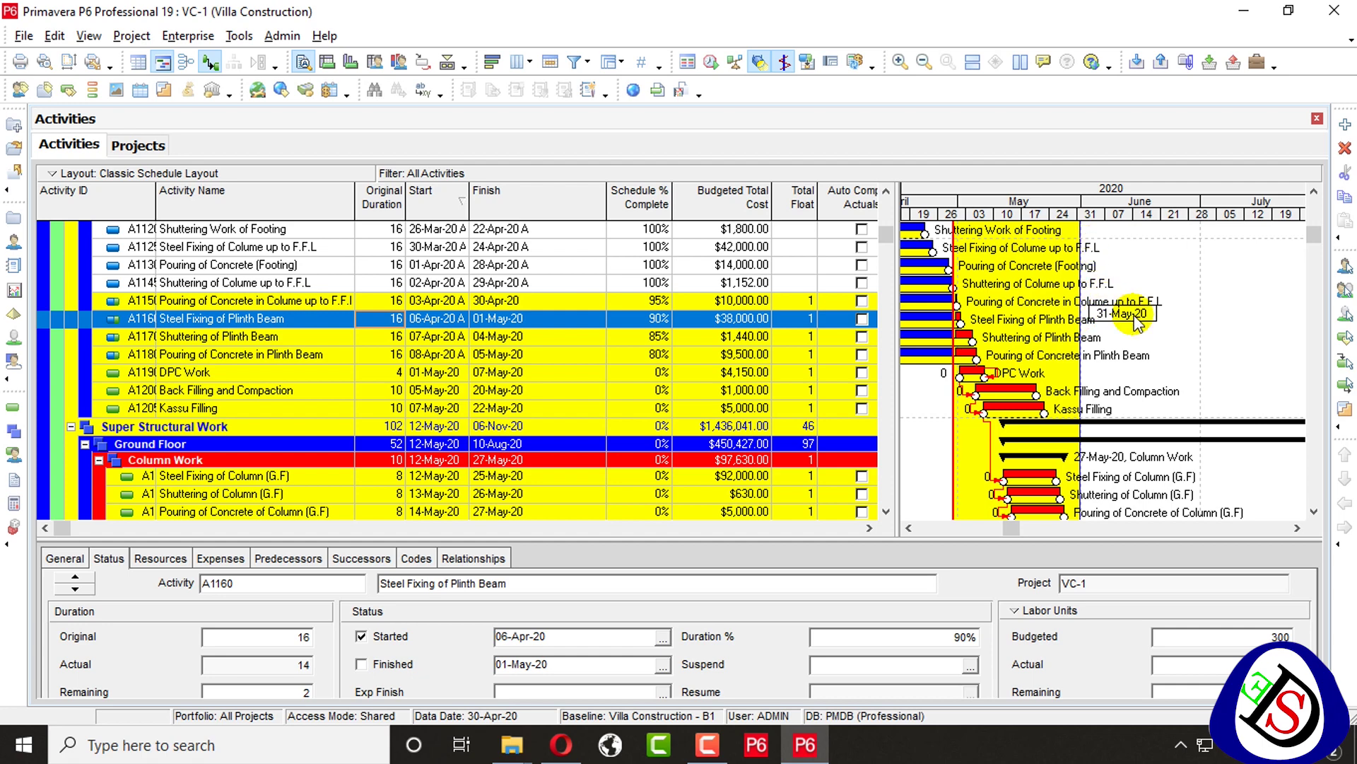
left_click(241, 37)
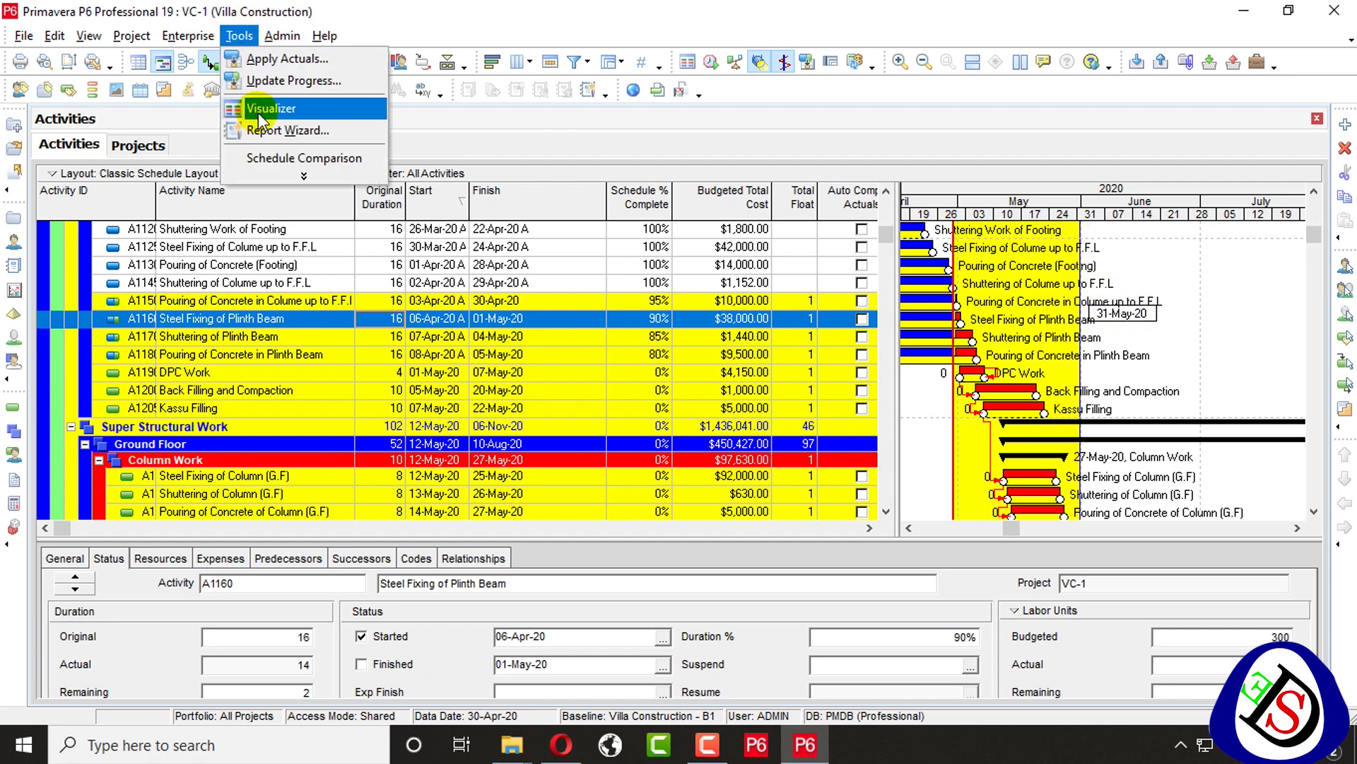
left_click(263, 81)
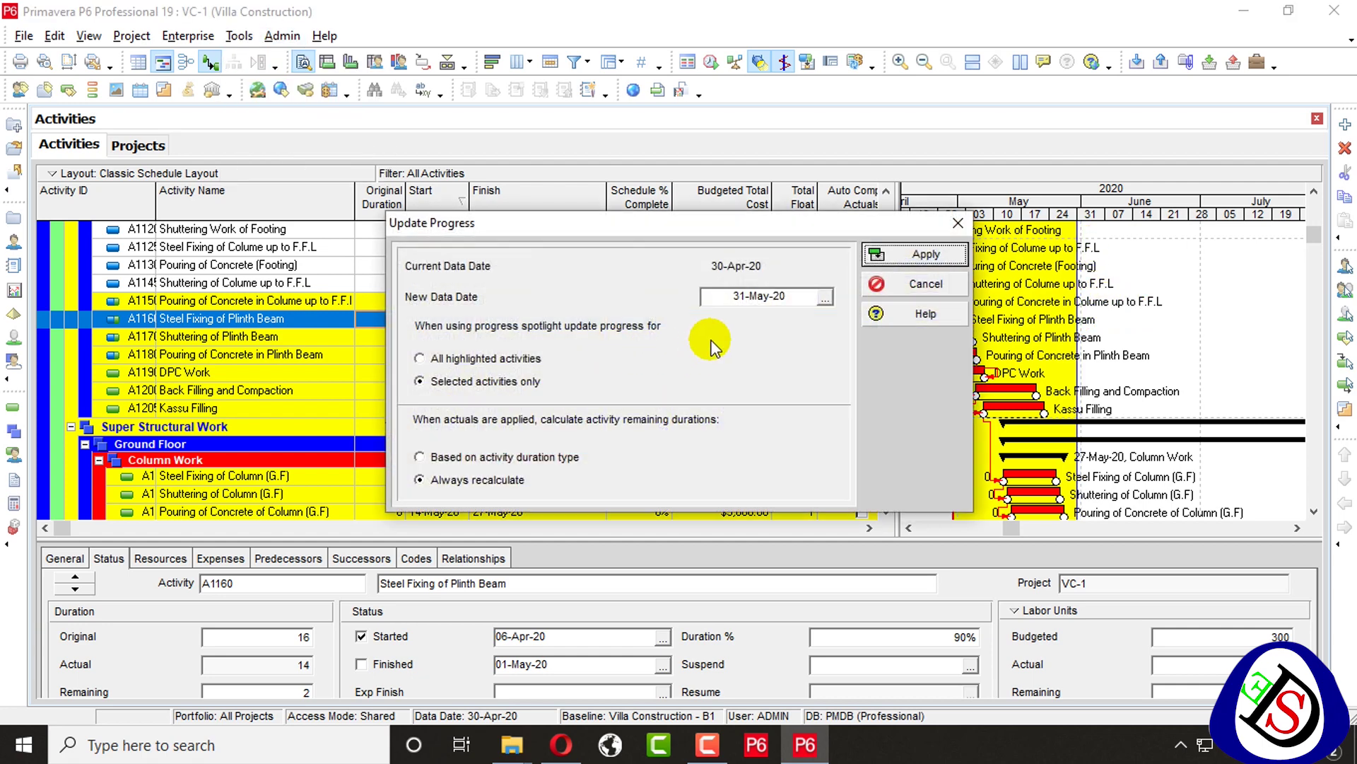
left_click(754, 303)
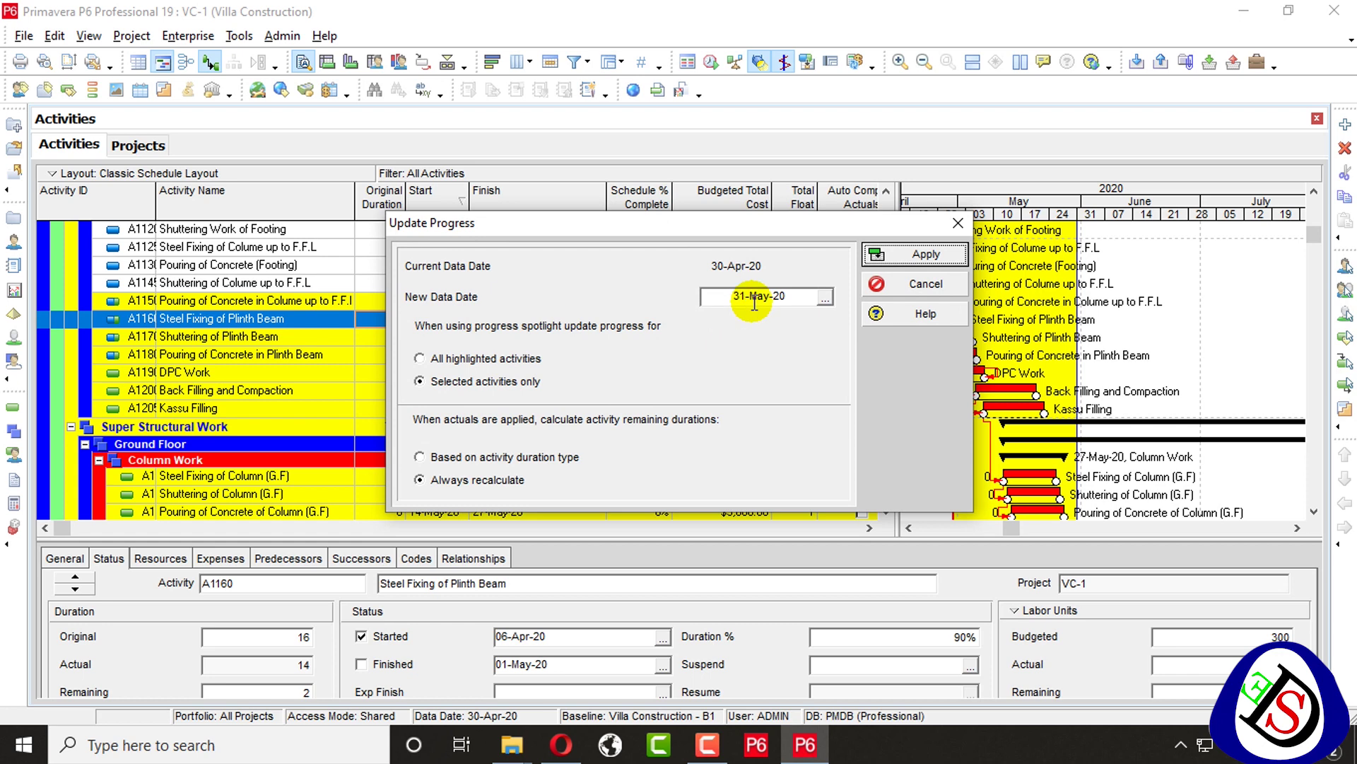
left_click(470, 358)
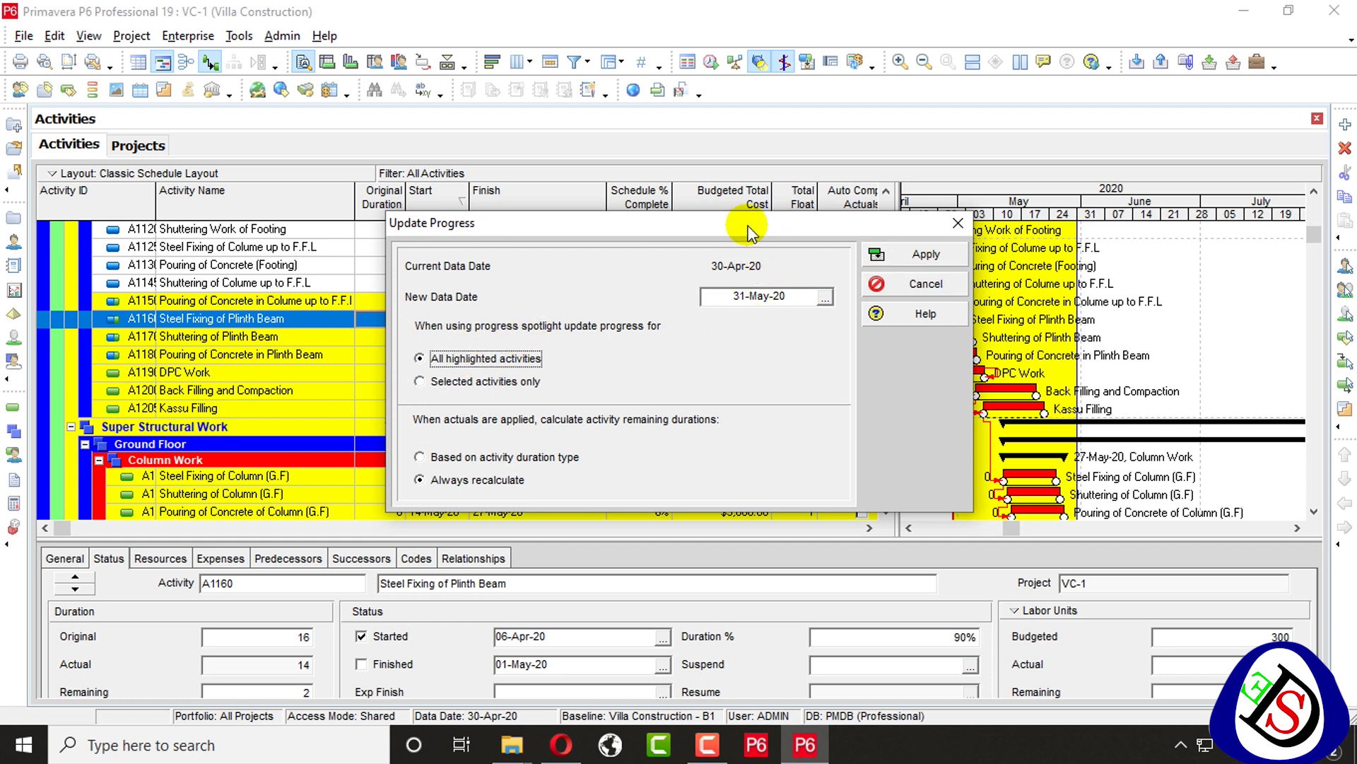
left_click_drag(749, 229, 661, 156)
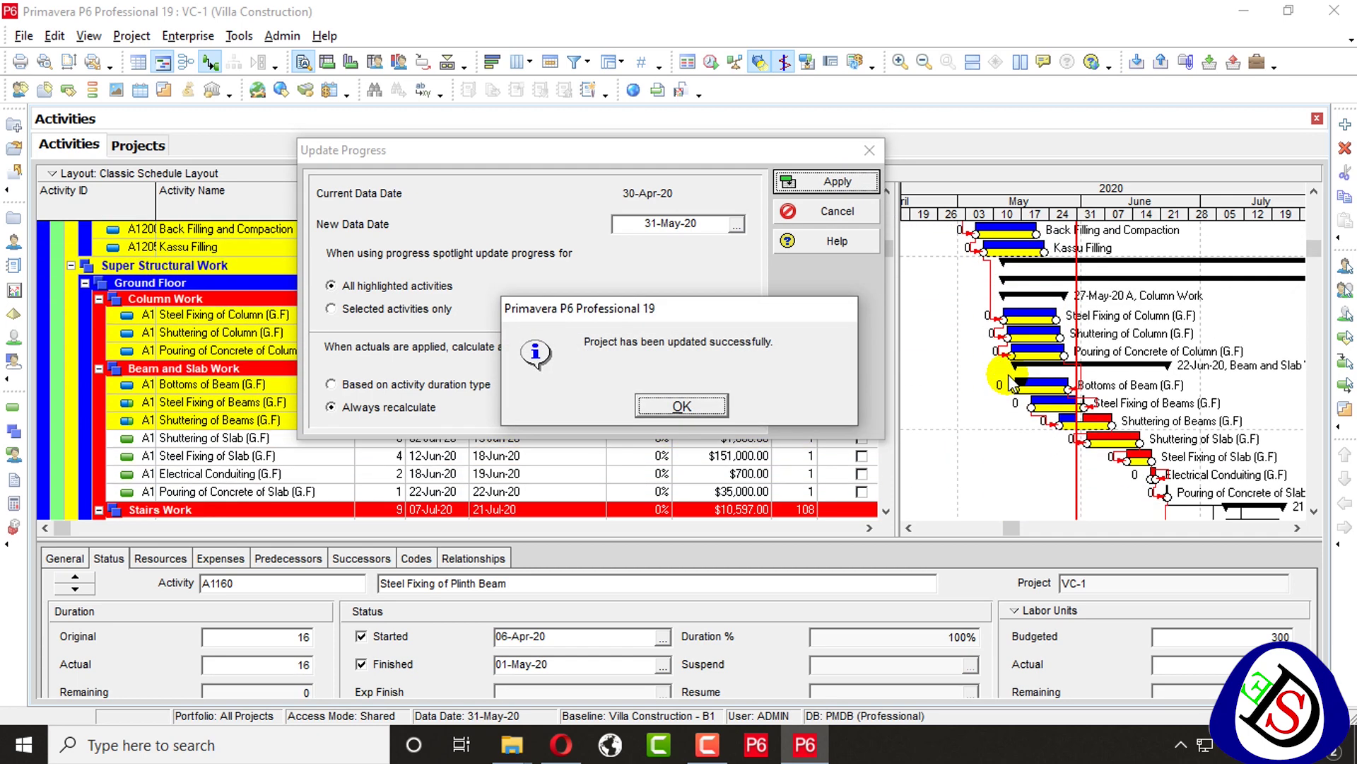
Acknowledge the update, reschedule at 21-Jul-20 logging to SchedLog.txt, and select the log path.
left_click(682, 405)
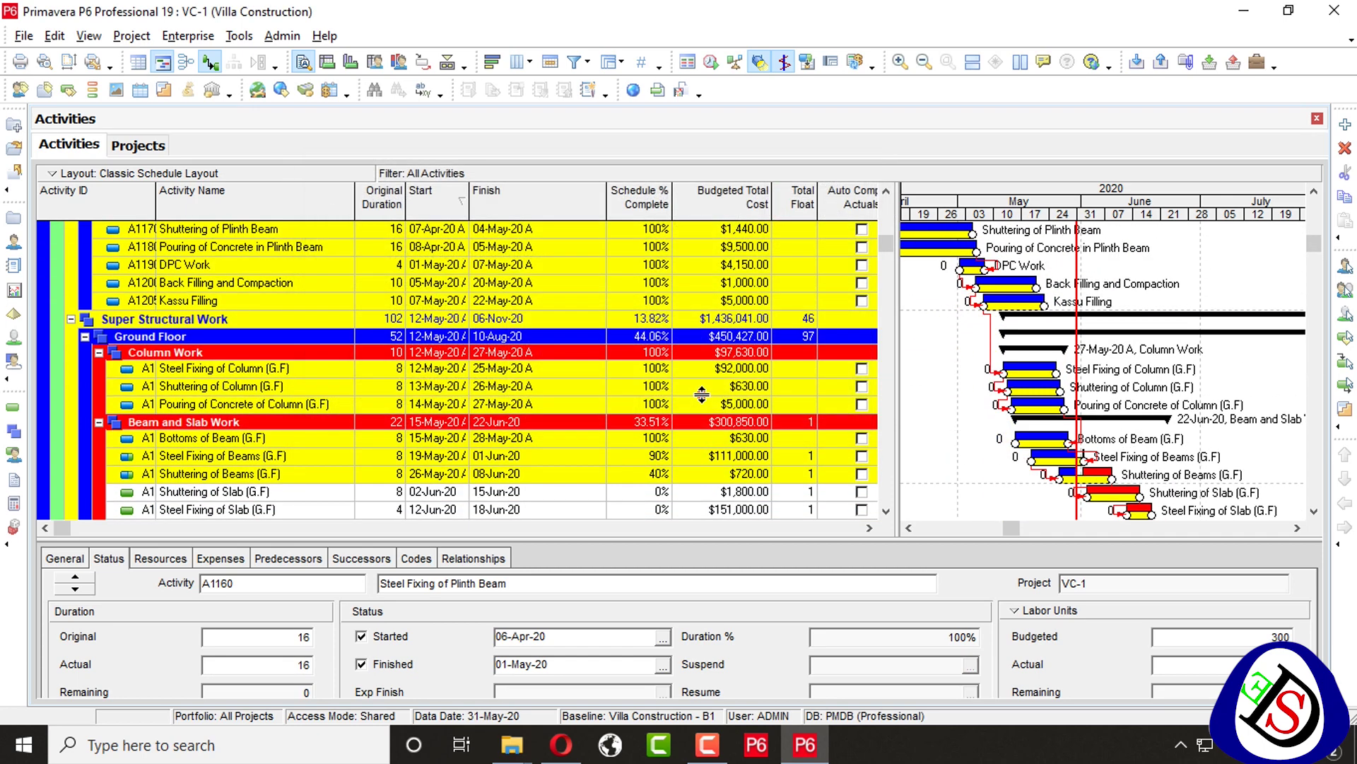
scroll(825, 368, "up", 2)
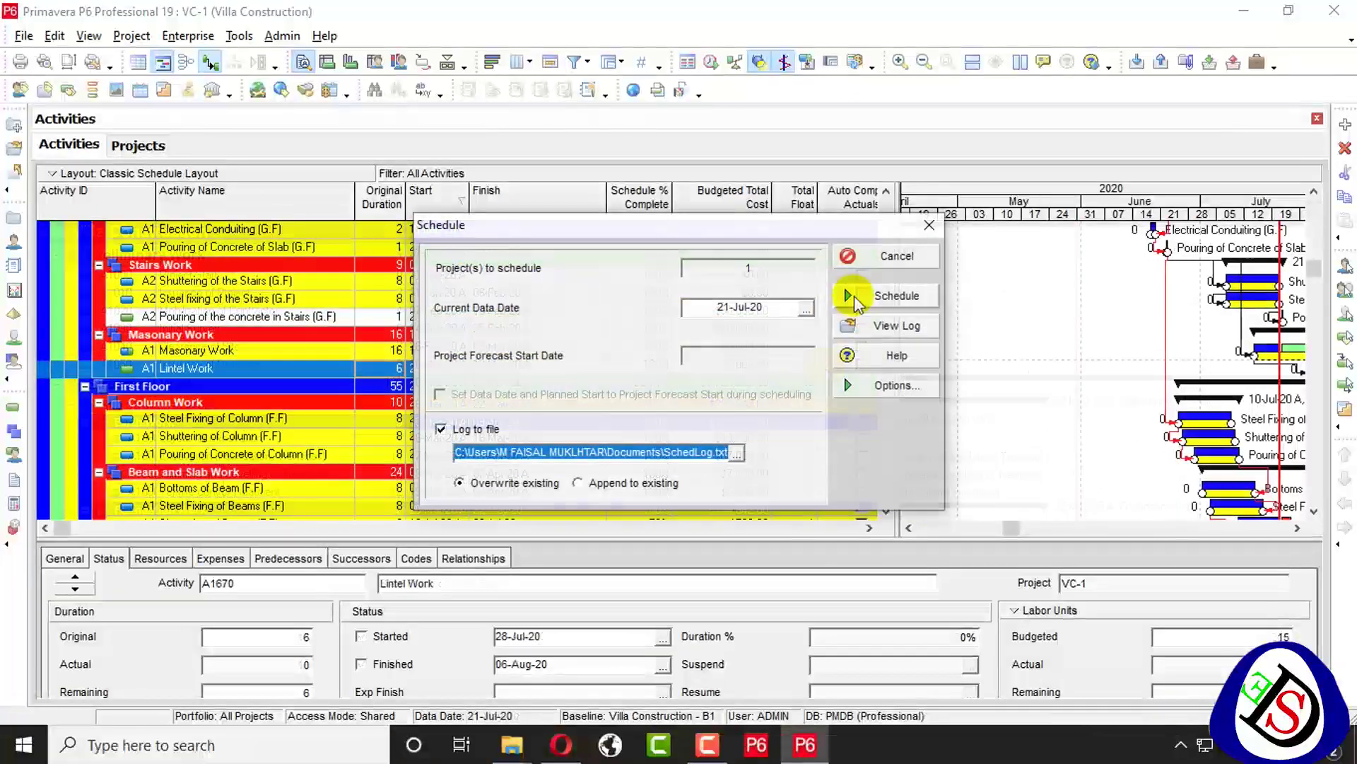
left_click(858, 303)
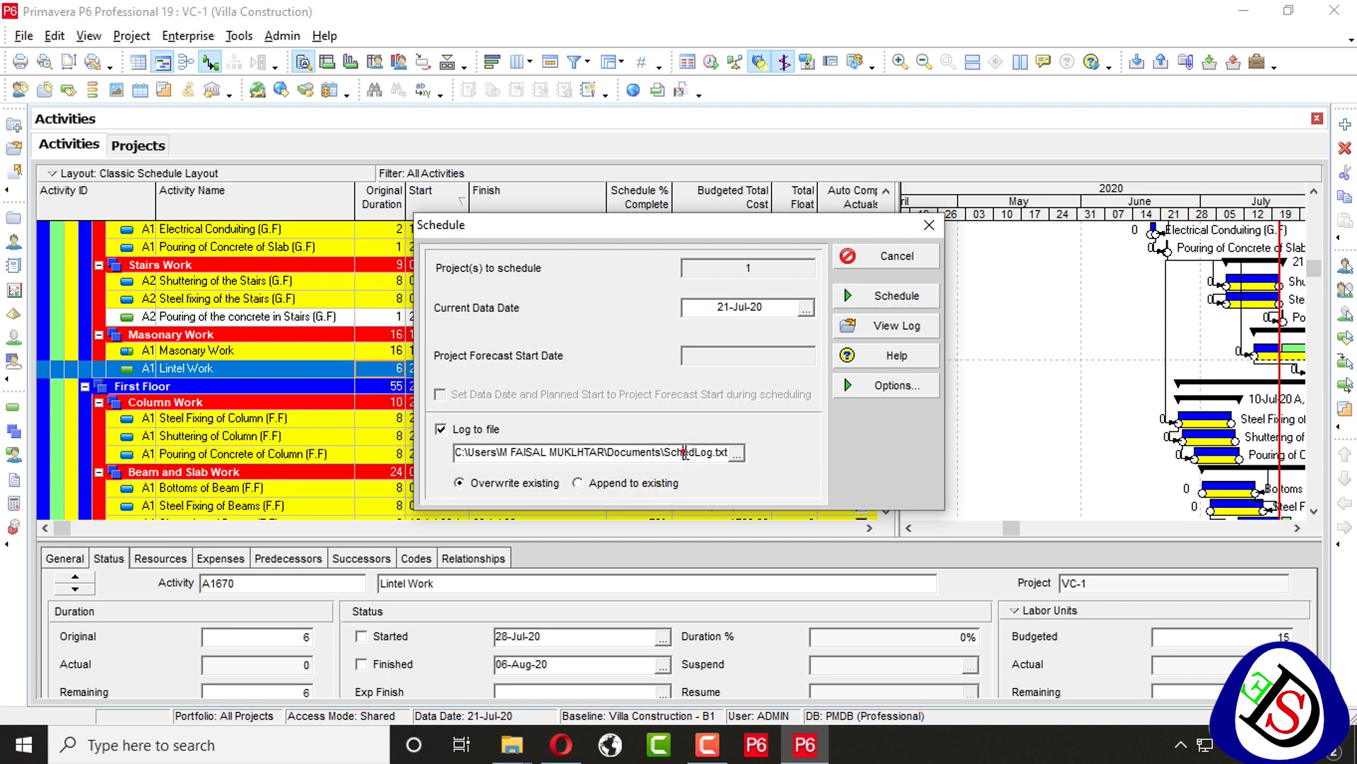
left_click(666, 452)
left_click_drag(459, 451, 819, 450)
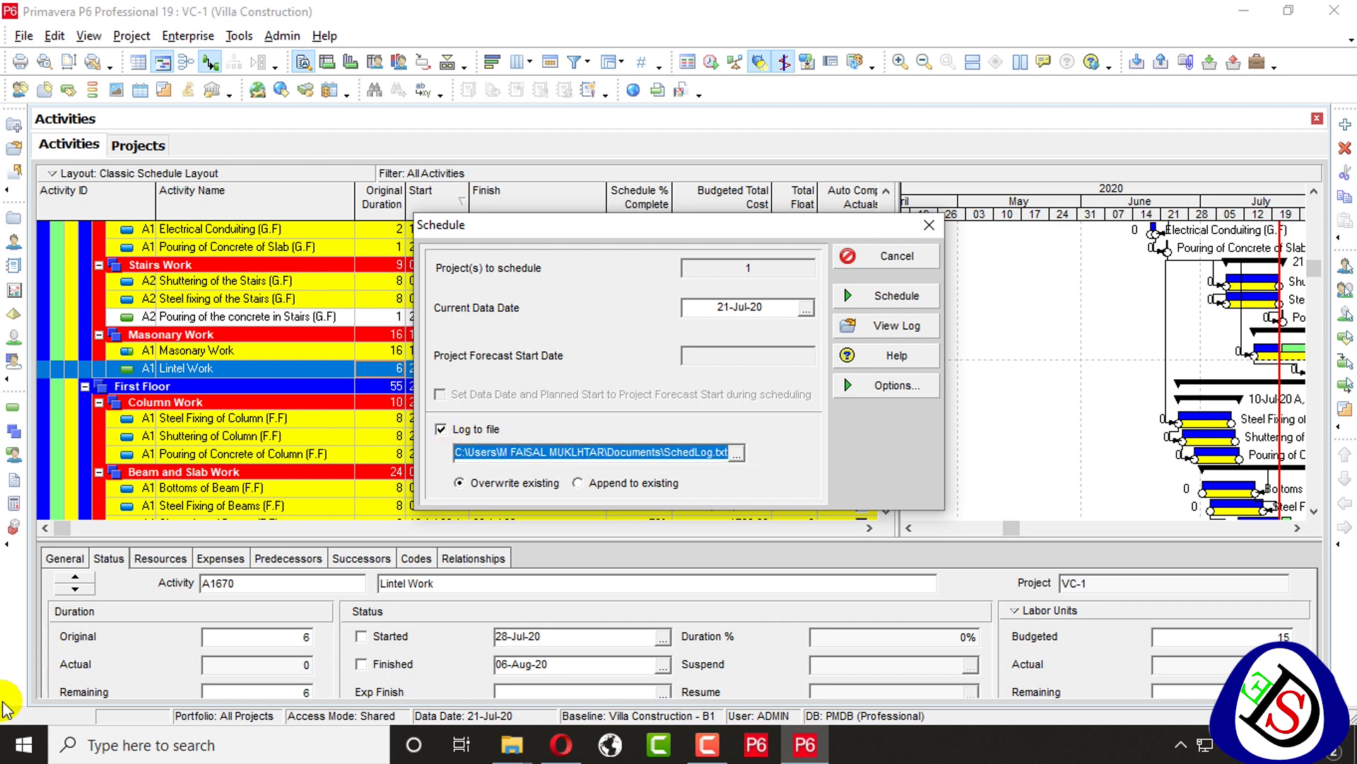
left_click(210, 744)
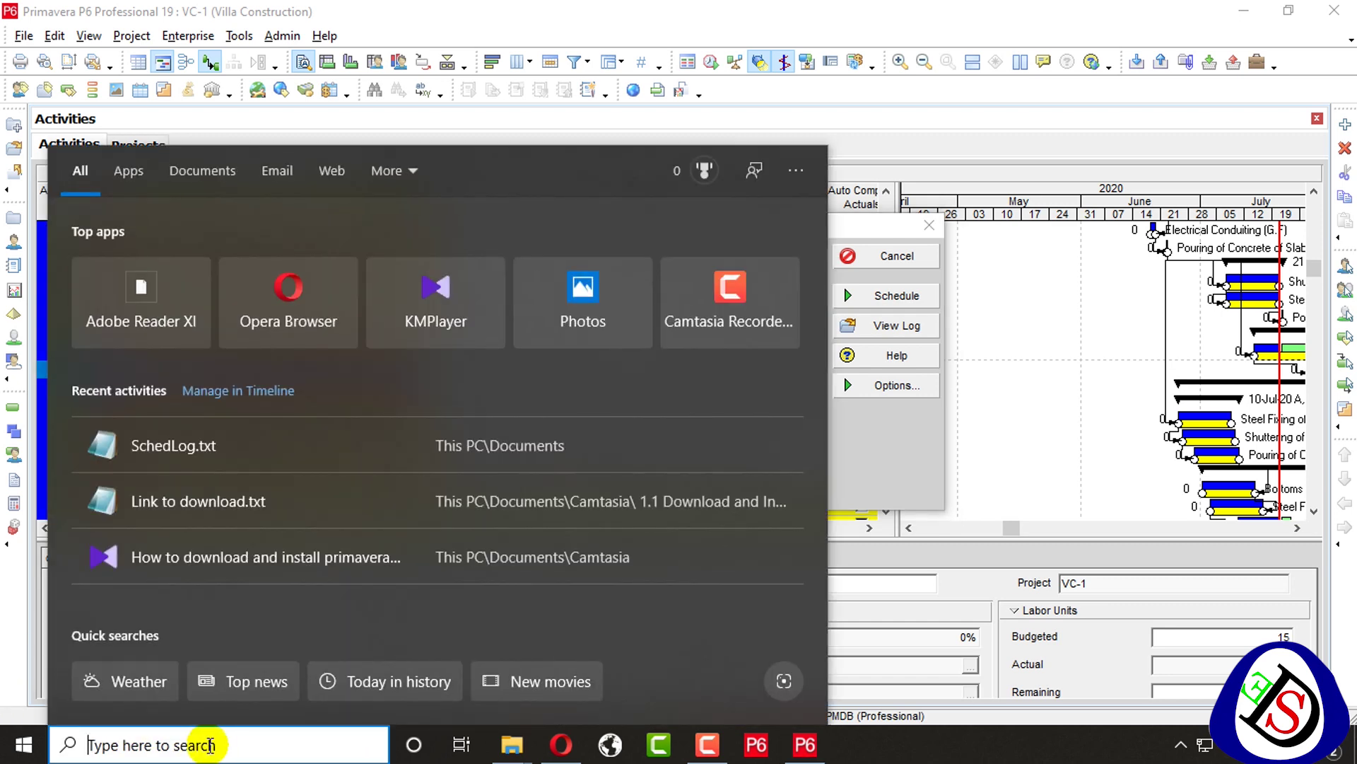
key("super+r")
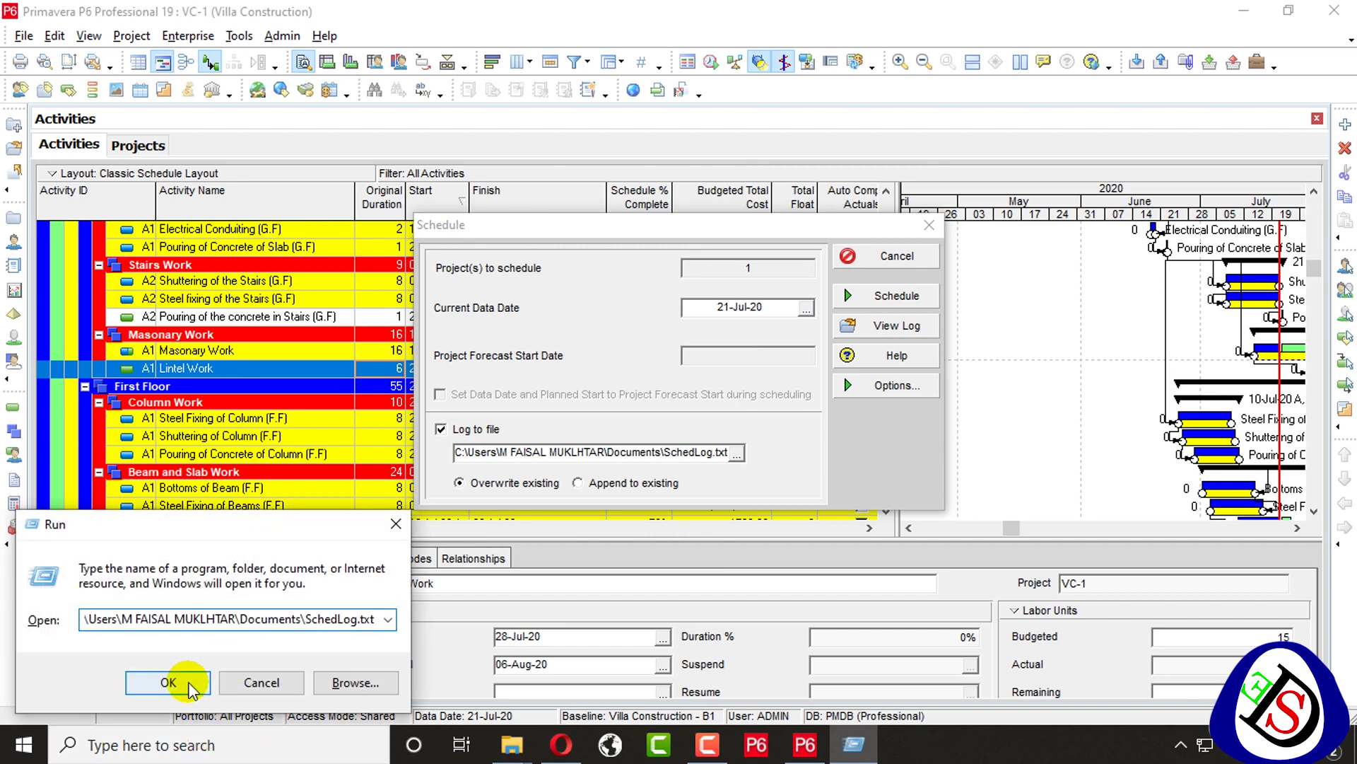
left_click(183, 680)
scroll(705, 416, "down", 15)
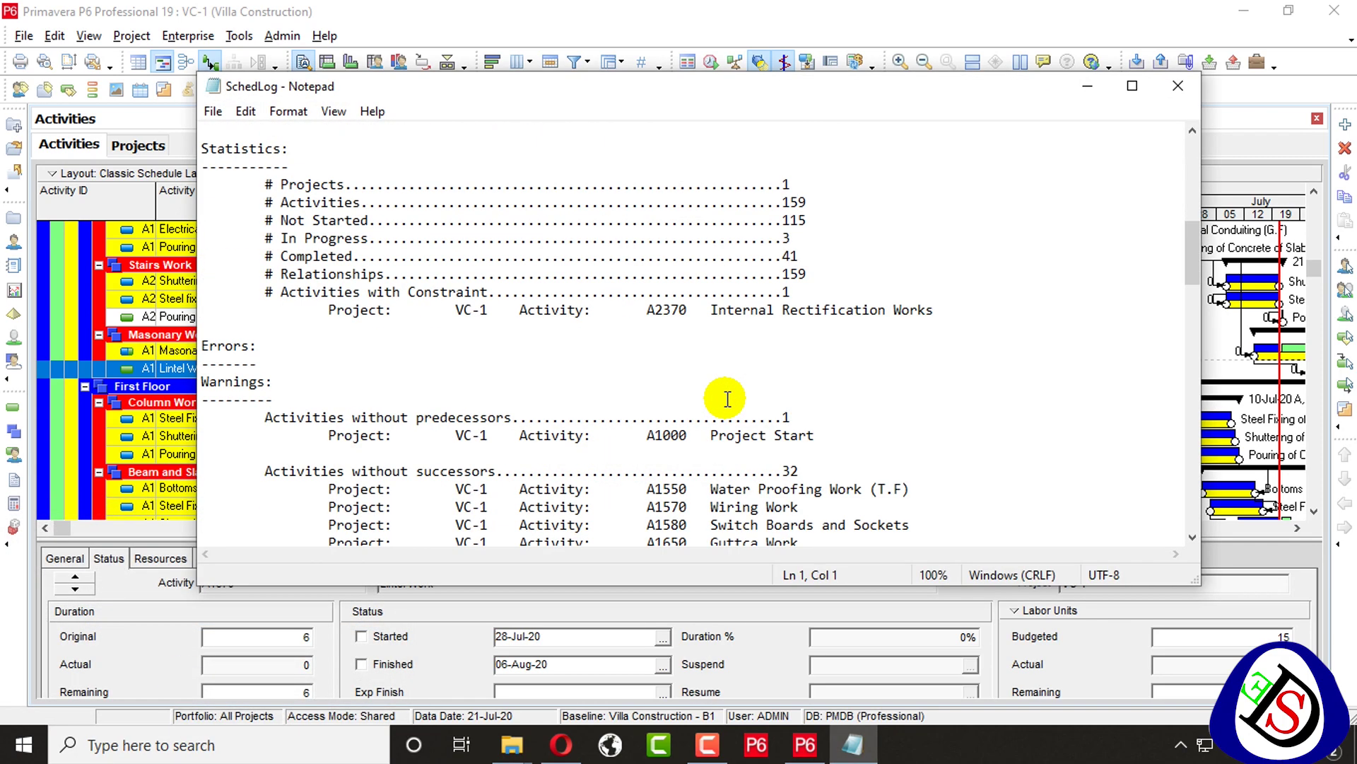
scroll(827, 227, "up", 3)
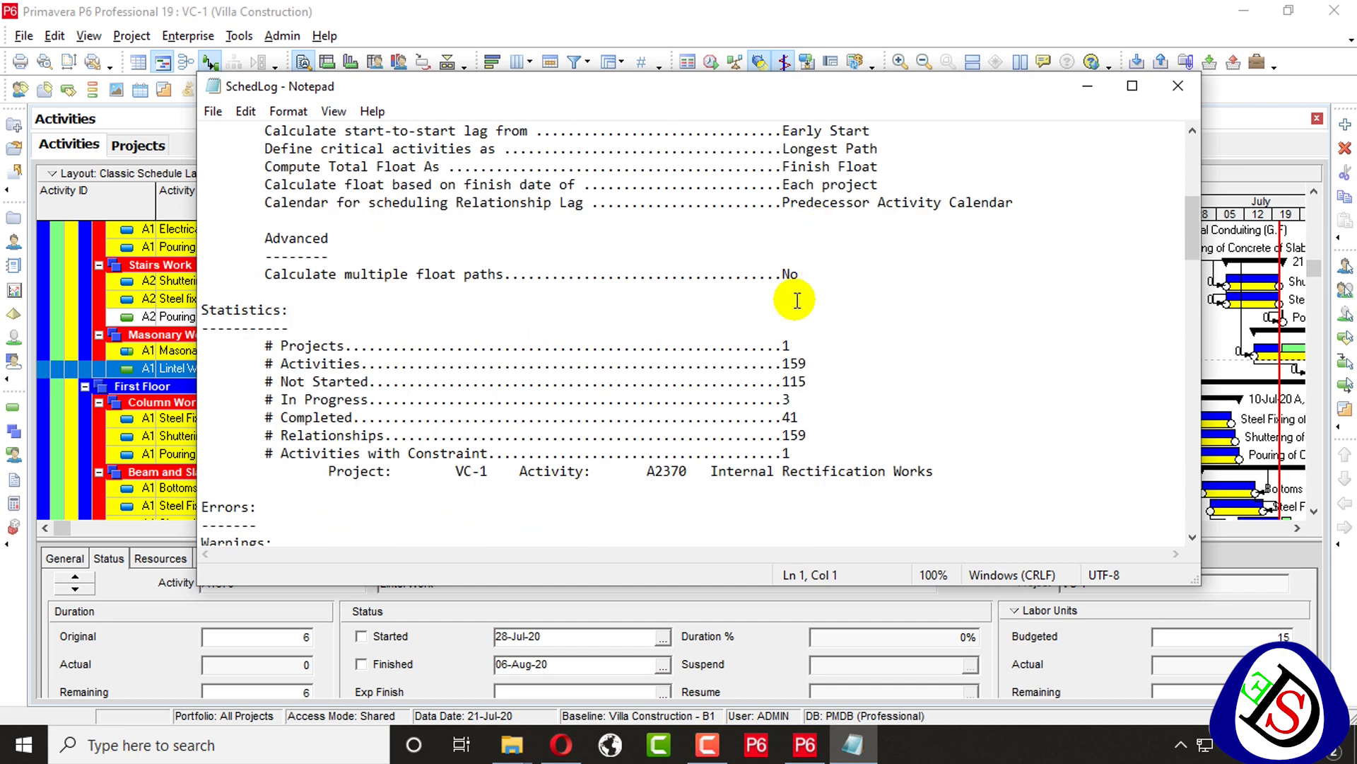
left_click_drag(845, 380, 333, 388)
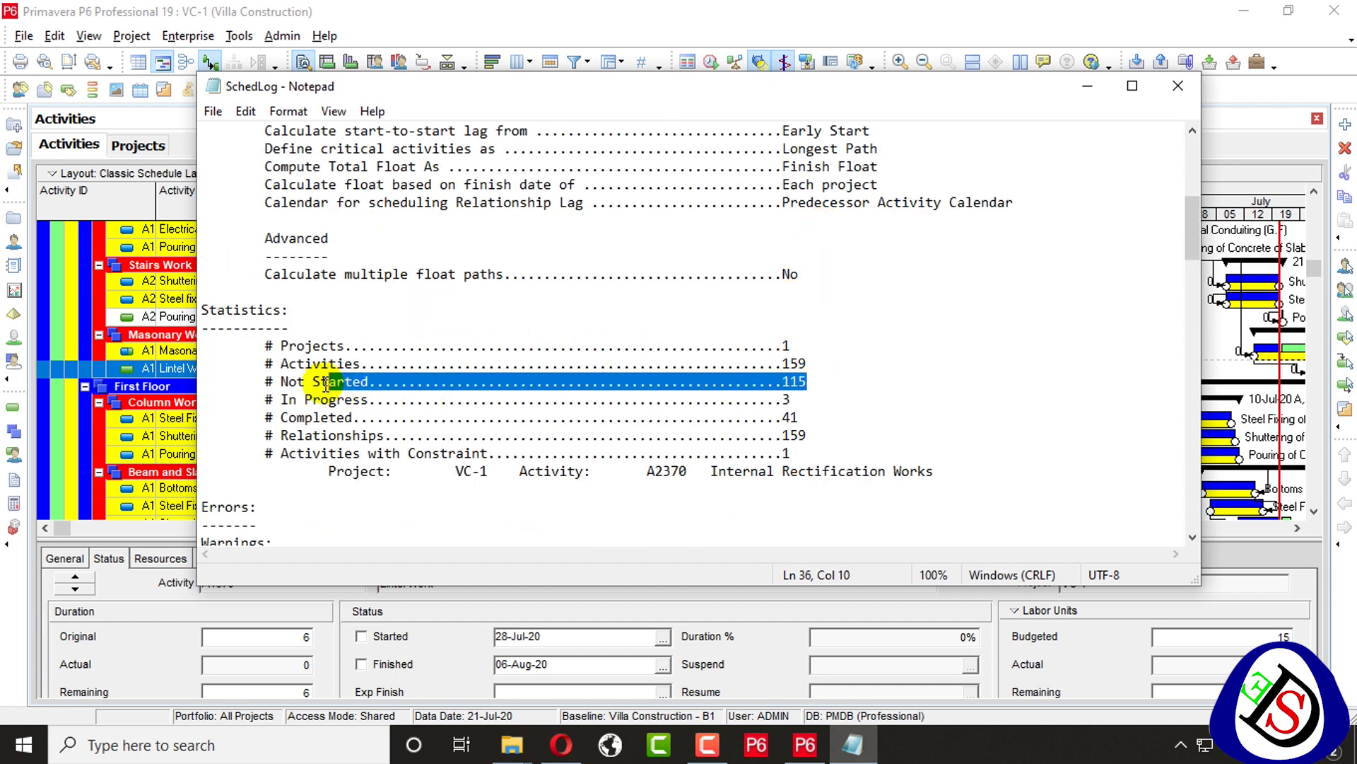
left_click_drag(828, 433, 388, 424)
scroll(834, 365, "down", 10)
scroll(852, 372, "up", 10)
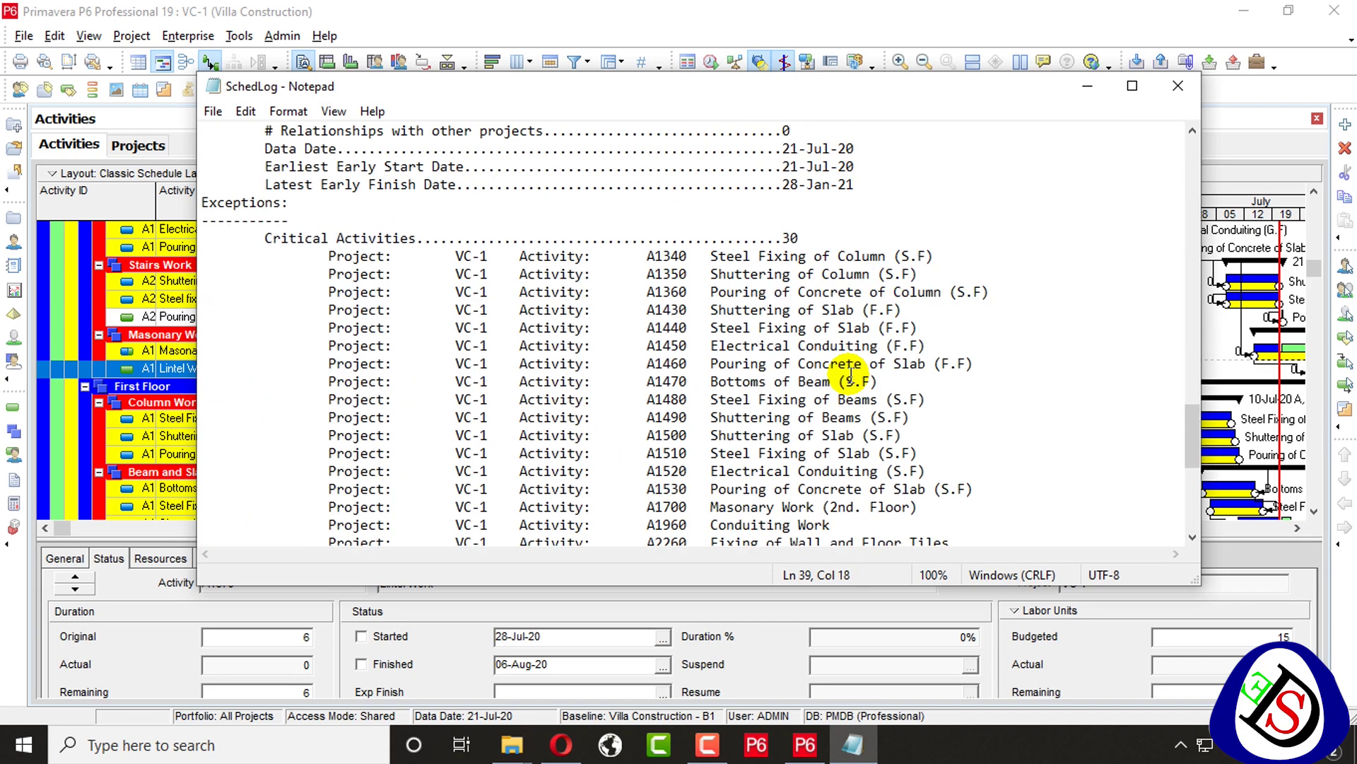
scroll(852, 375, "down", 16)
scroll(850, 379, "up", 12)
scroll(851, 381, "up", 6)
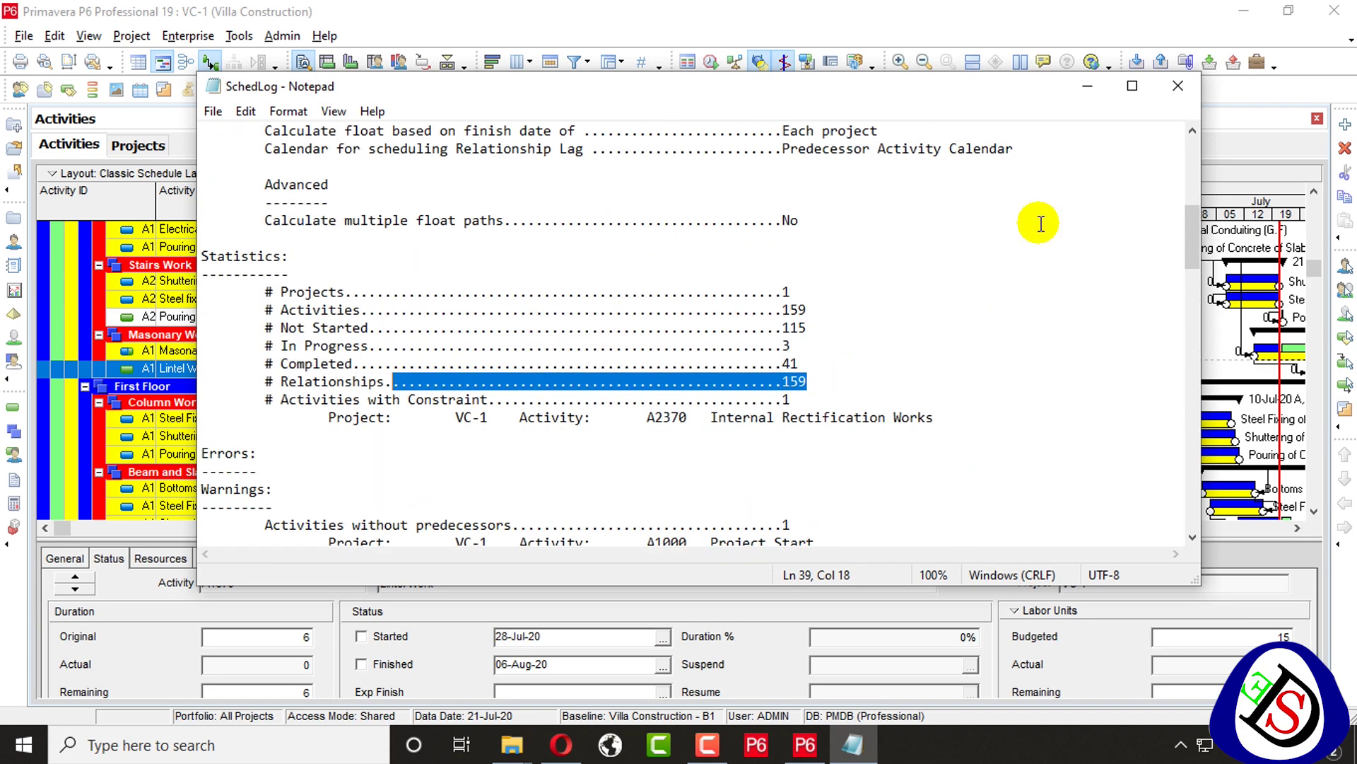
left_click(1193, 87)
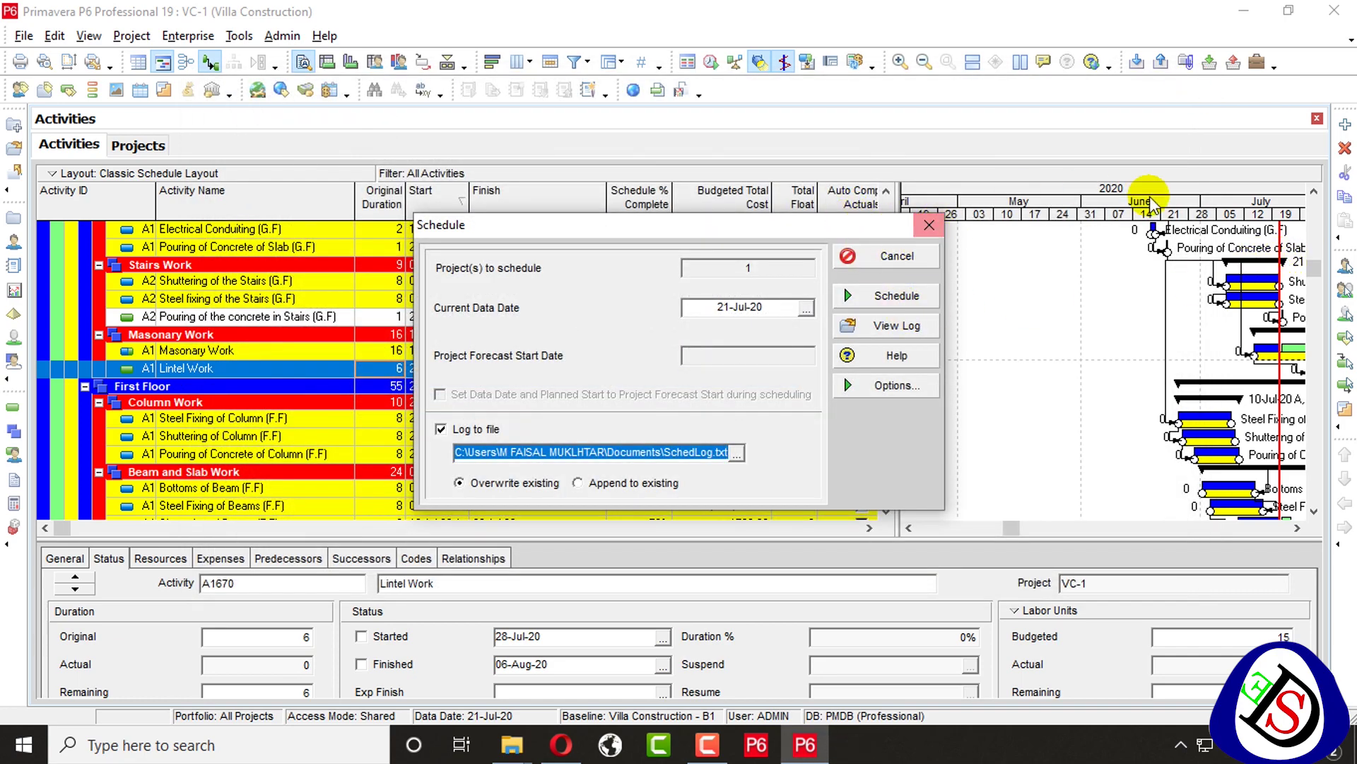
Close the Schedule dialog, spotlight the current update period and select Shuttering of Slab (G.F).
left_click(928, 225)
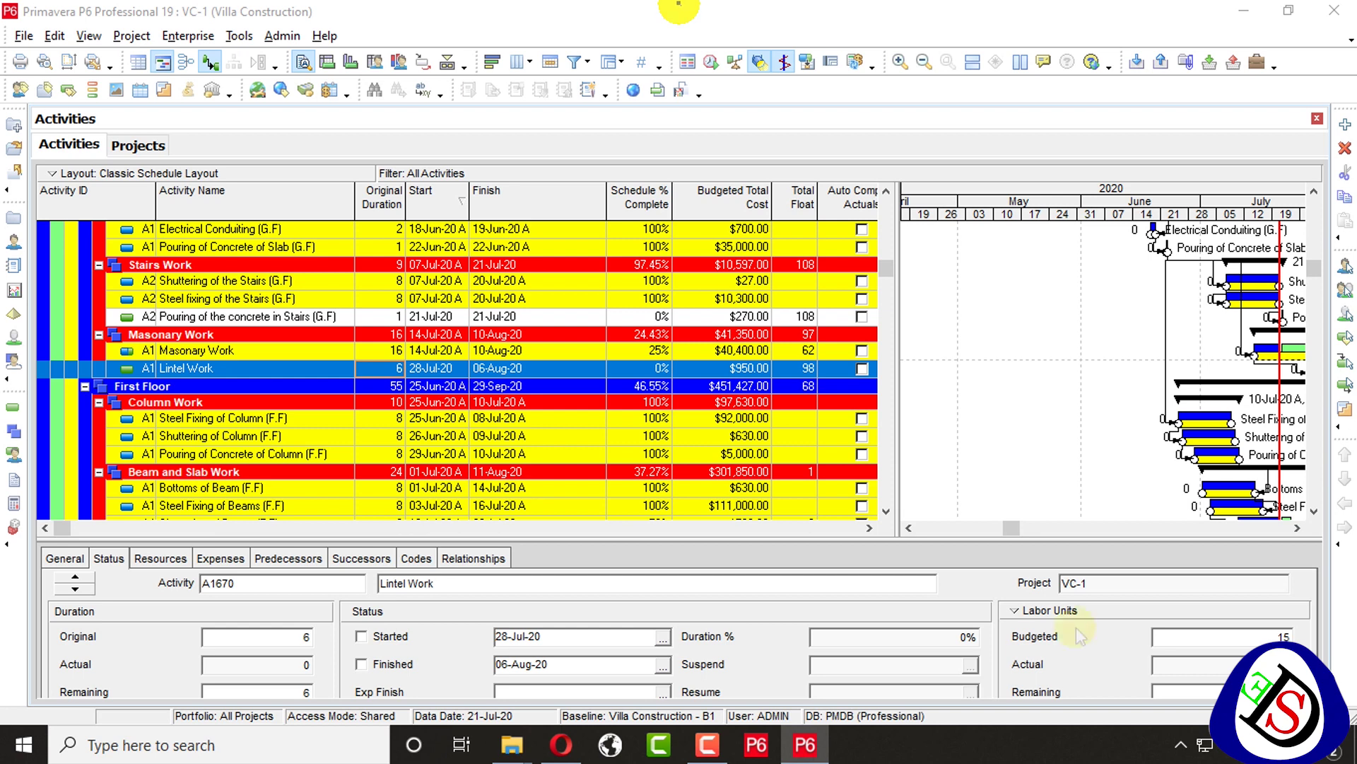
left_click(1097, 457)
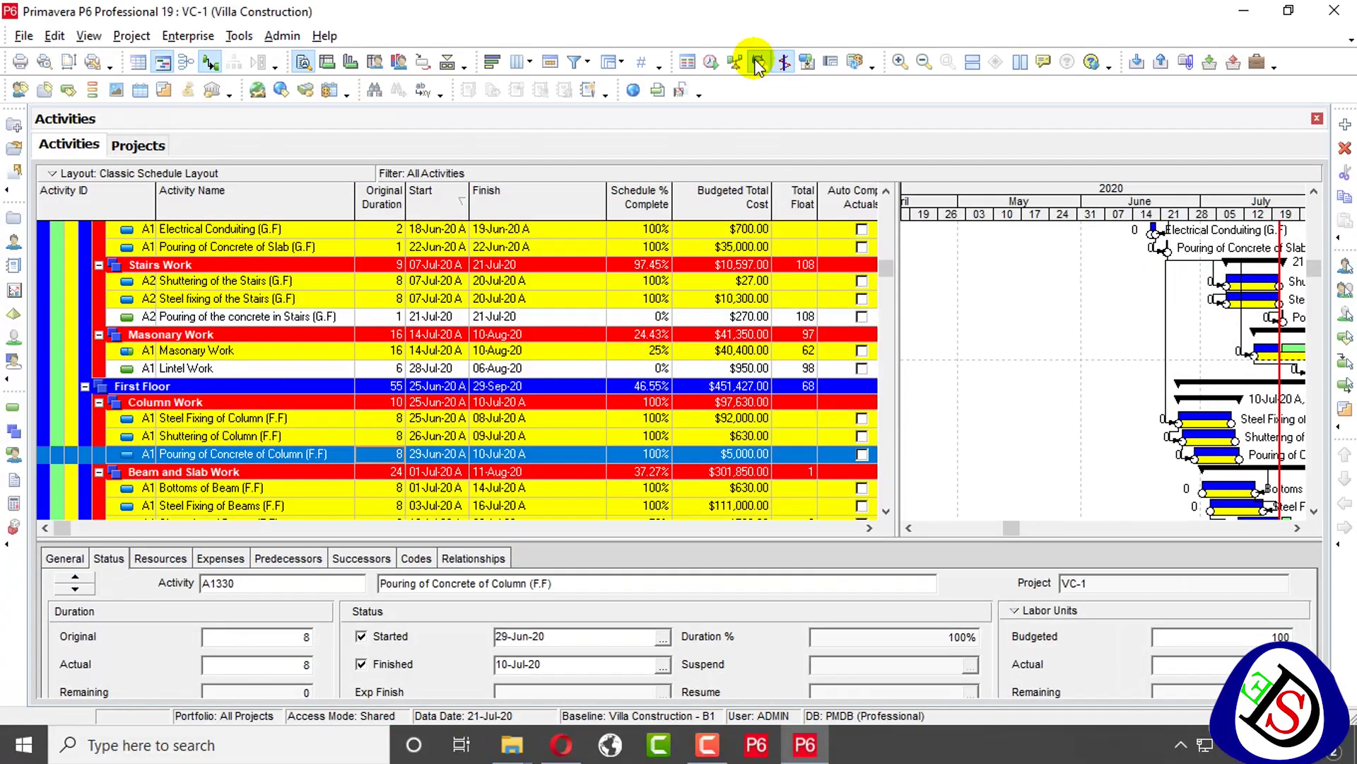
left_click(758, 63)
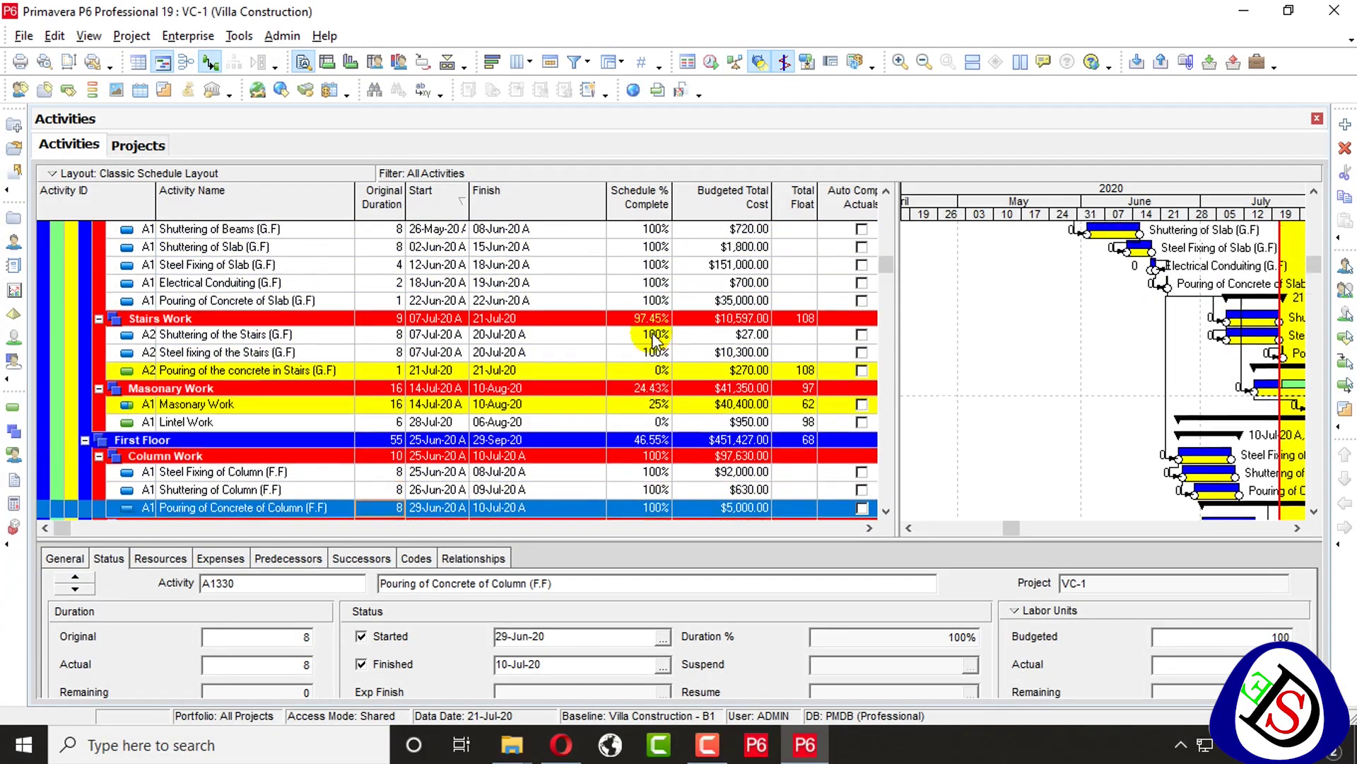
scroll(654, 339, "up", 1)
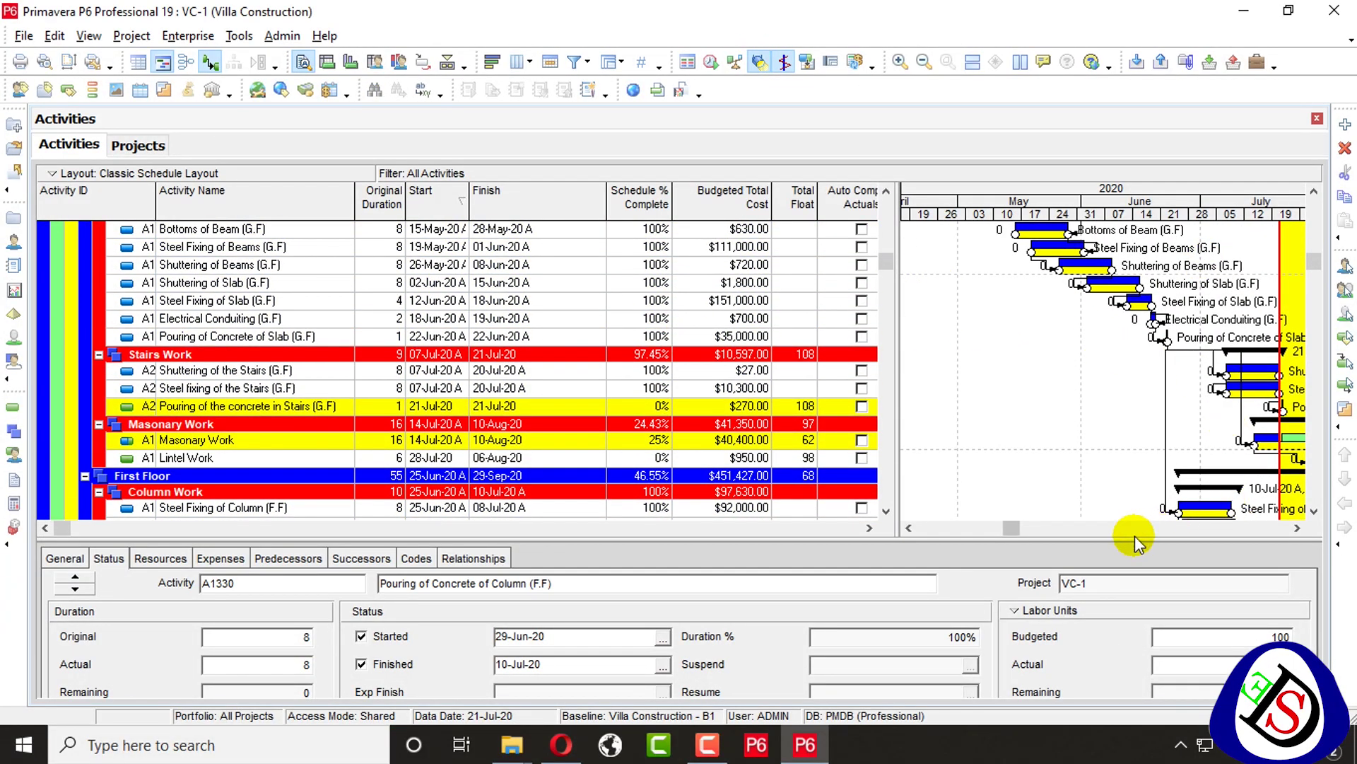
left_click_drag(1029, 533, 1053, 533)
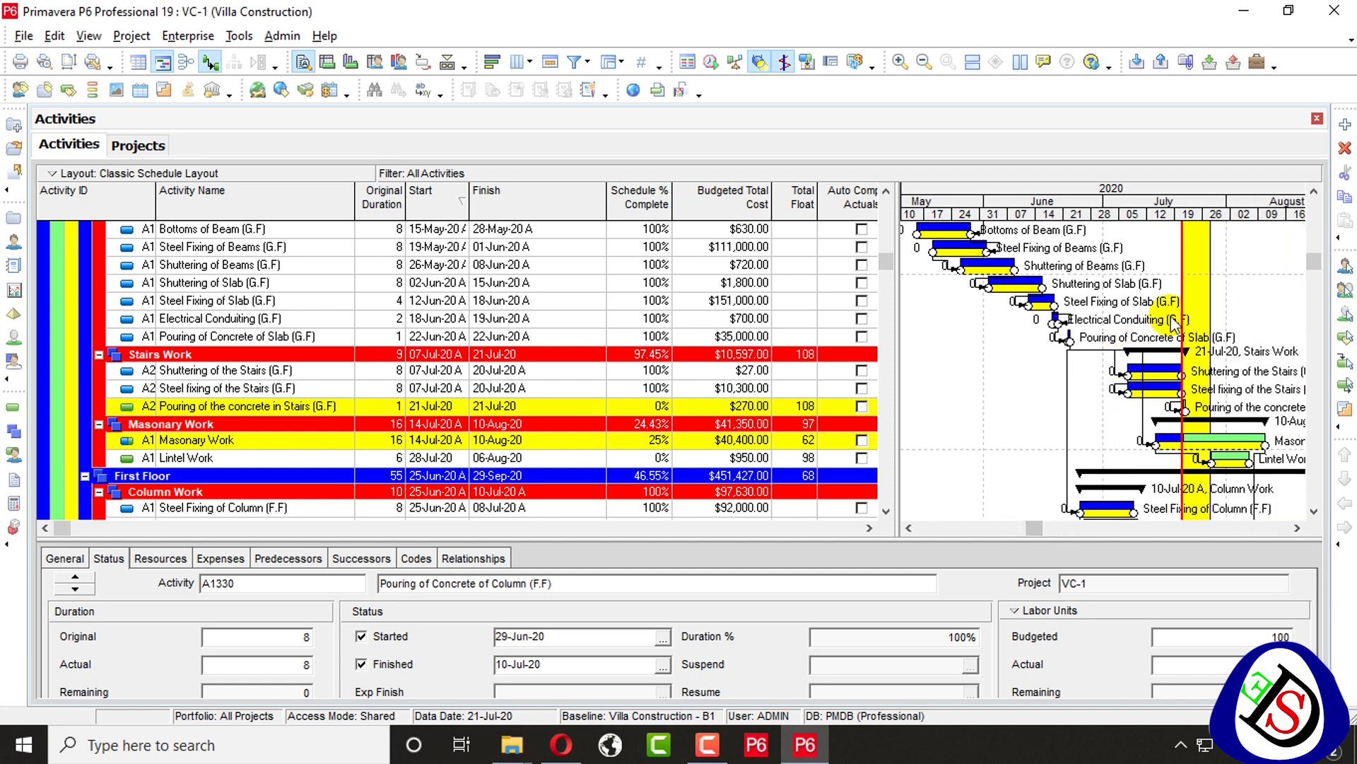
left_click(1205, 287)
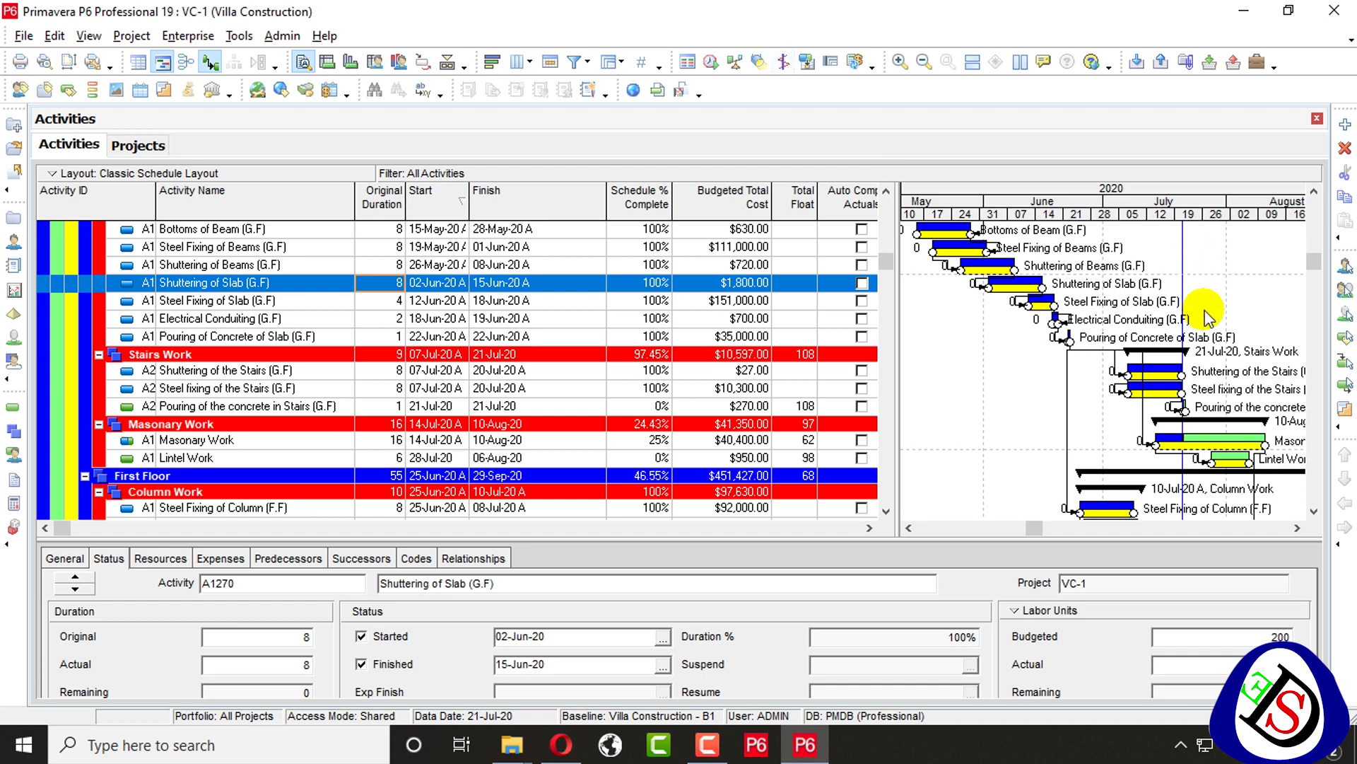
scroll(1197, 302, "up", 2)
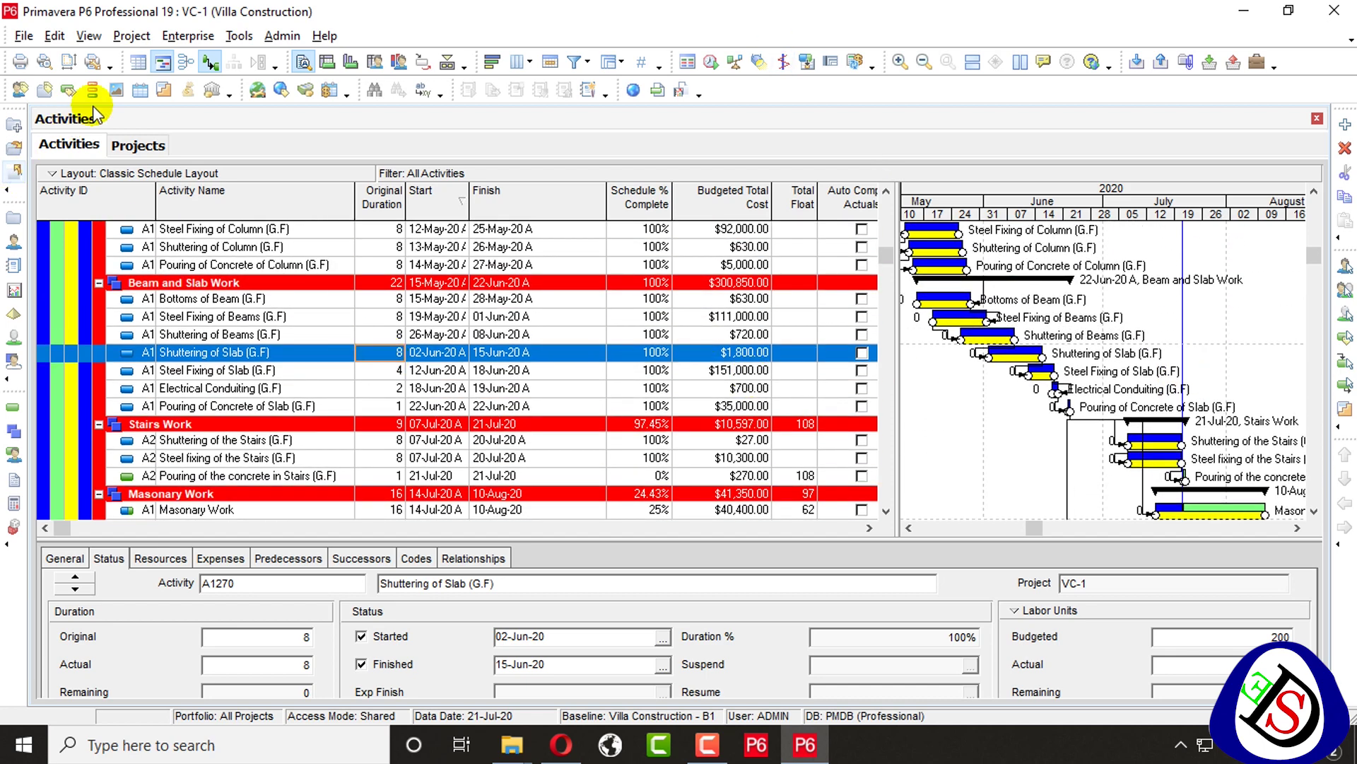
Set VC-1 Villa Construction's Check Out Status to Checked Out and confirm.
left_click(138, 144)
scroll(287, 372, "down", 5)
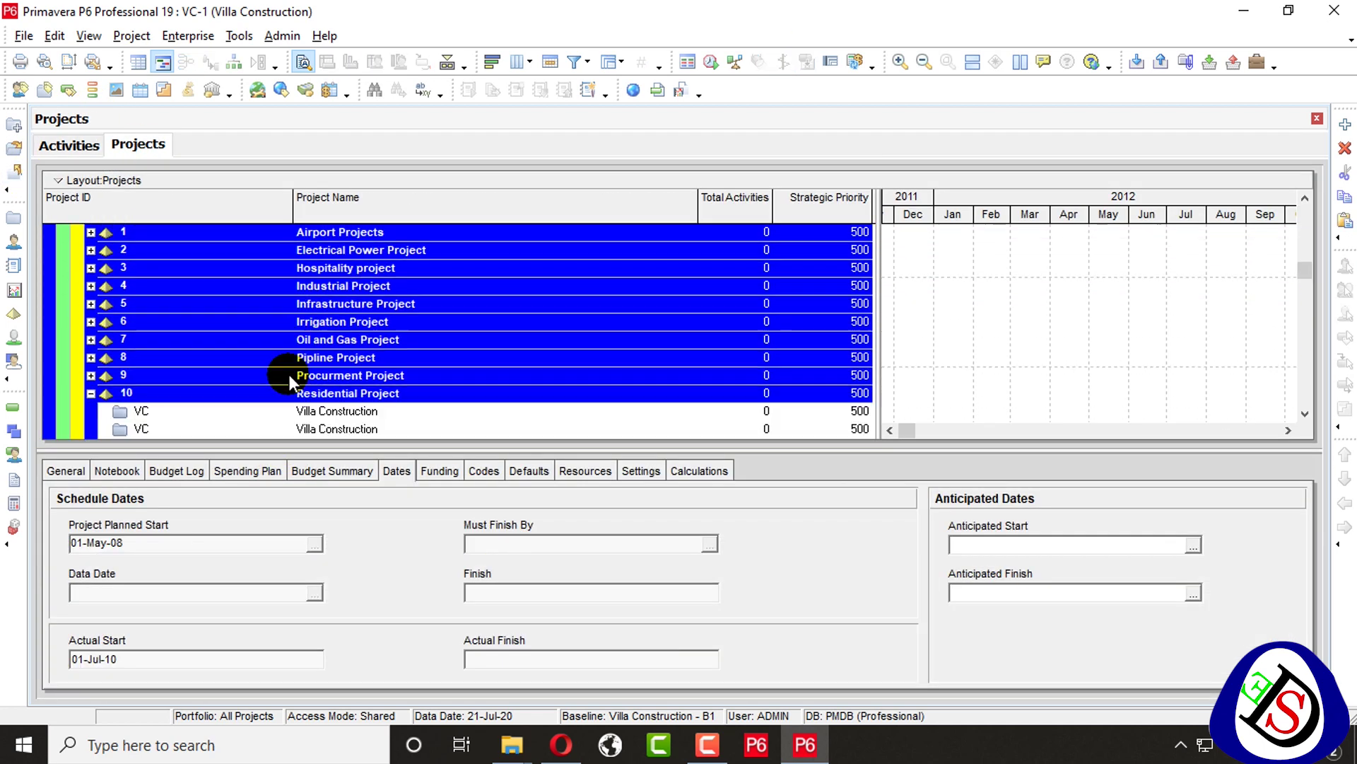
left_click(263, 303)
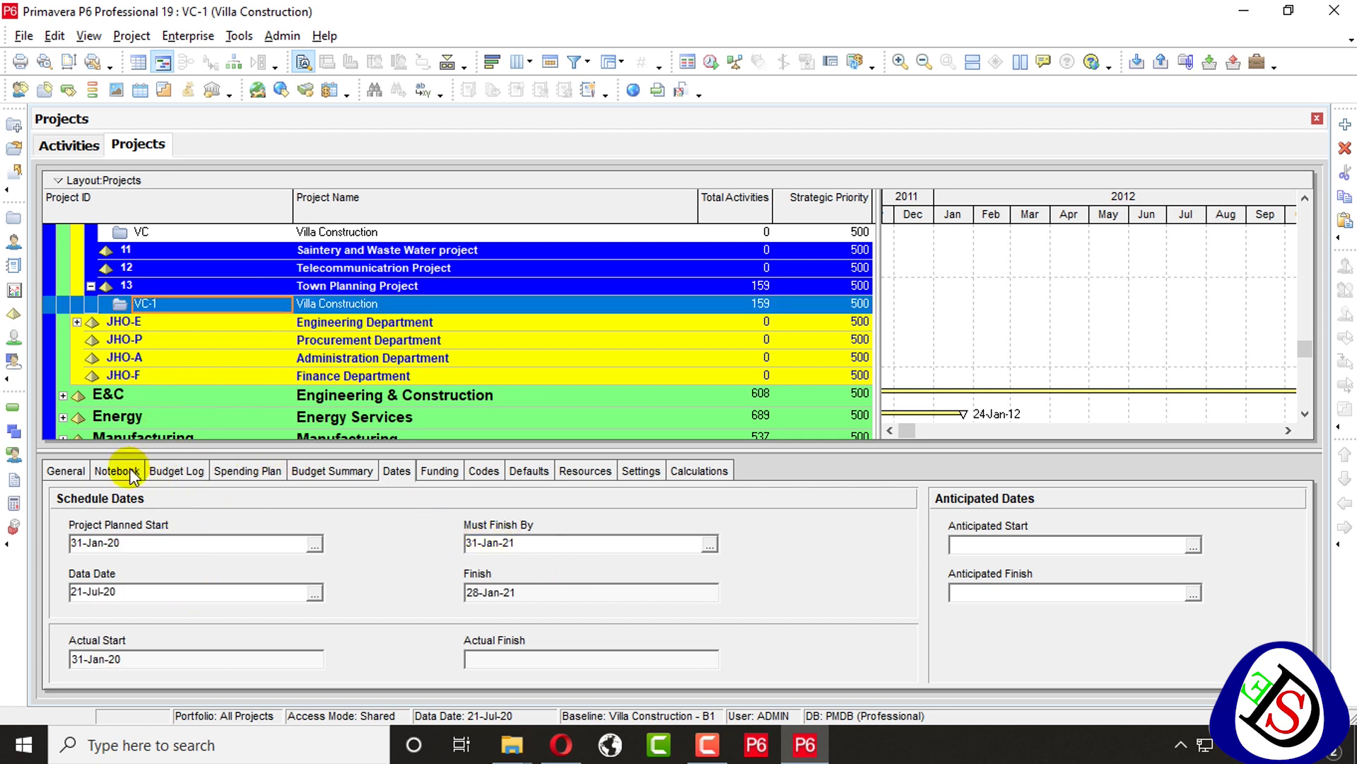
left_click(82, 474)
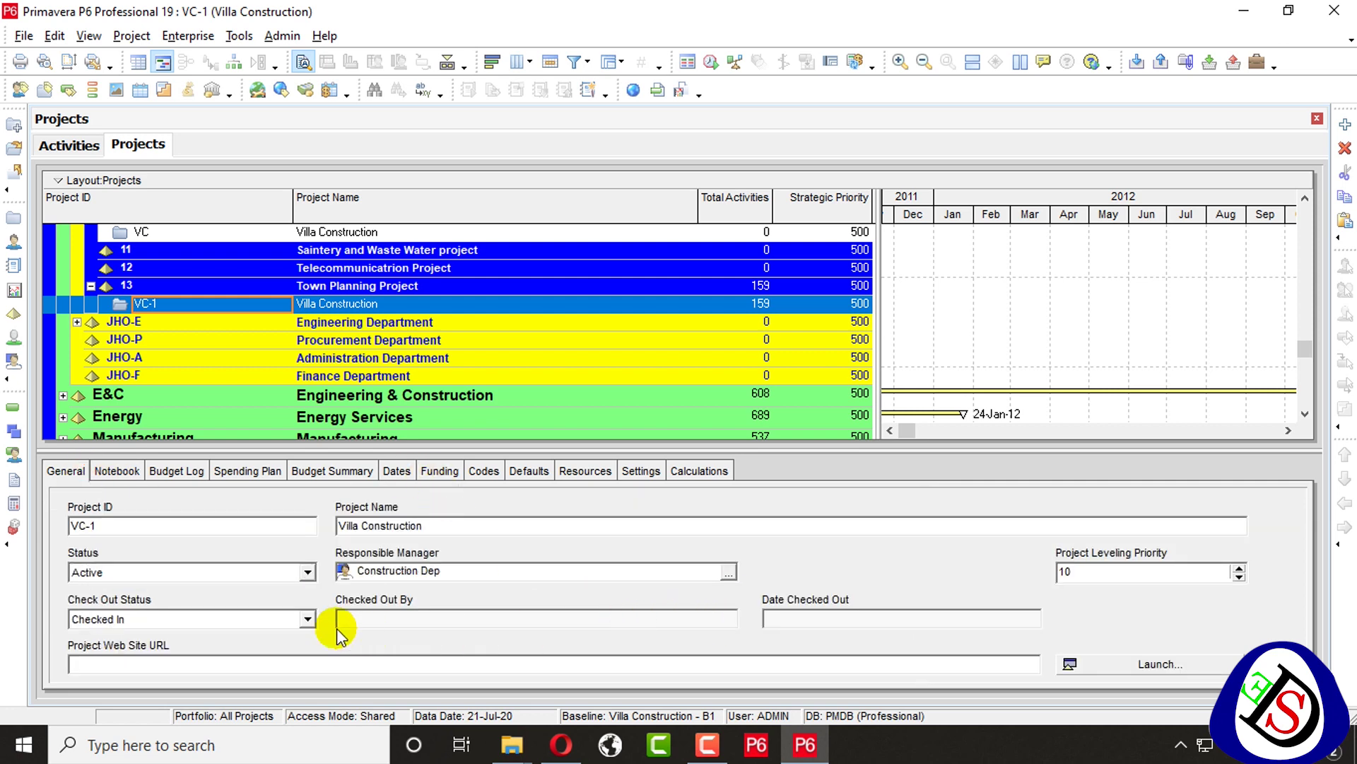
left_click(306, 619)
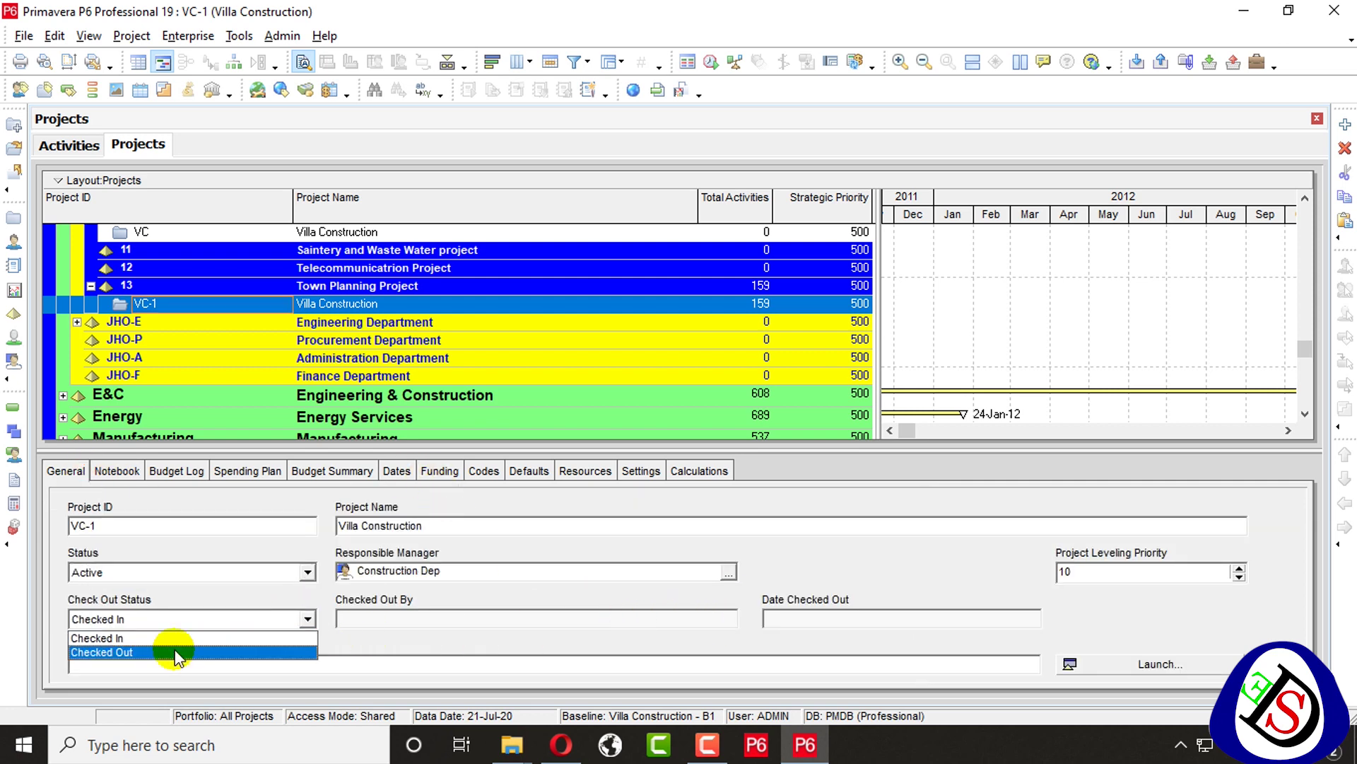
left_click(175, 652)
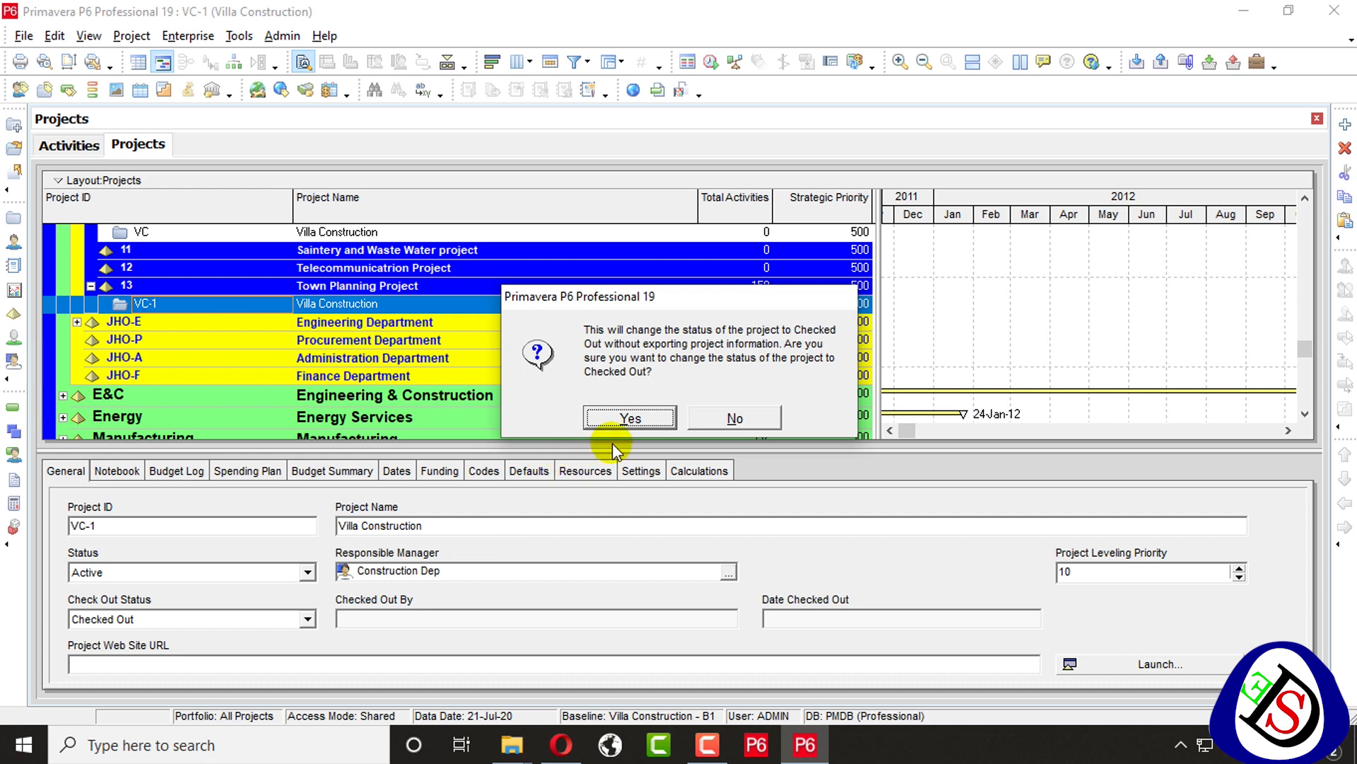
left_click(627, 421)
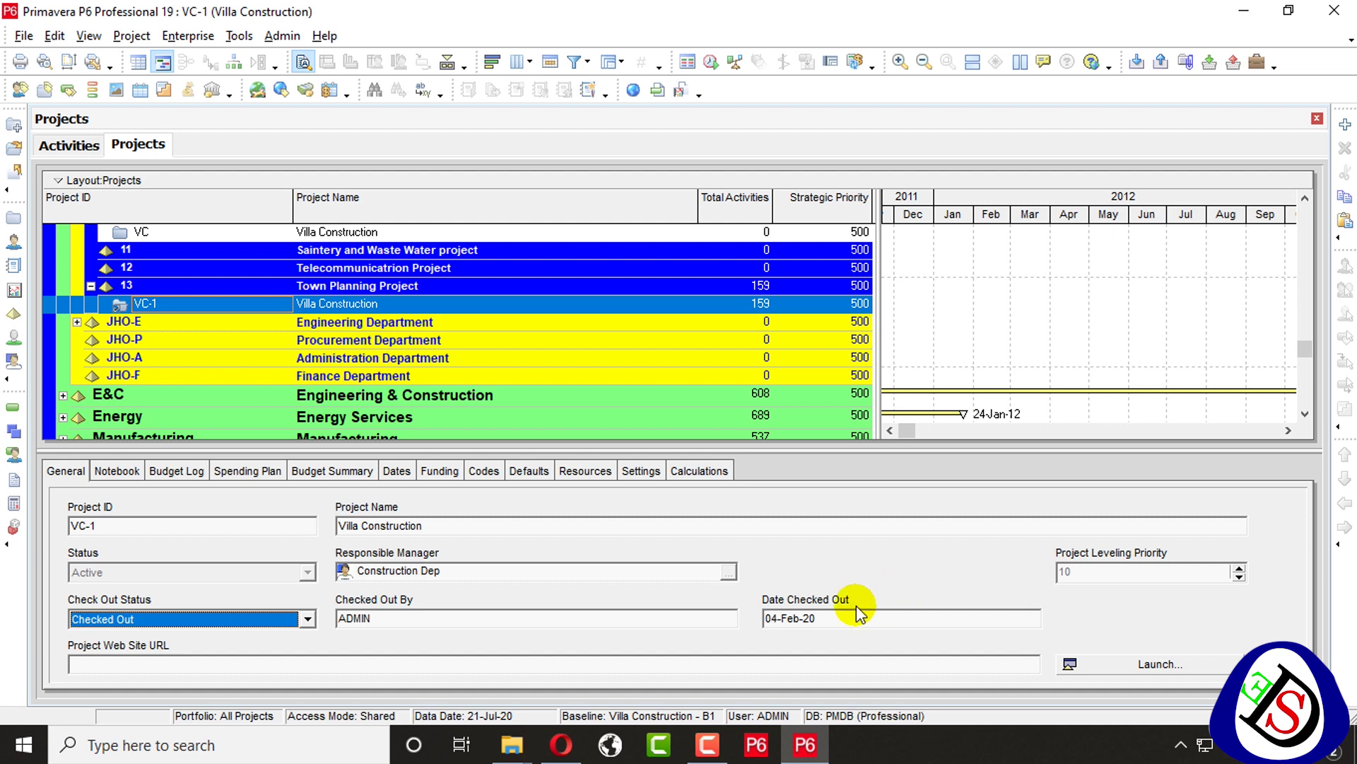
Reselect VC-1 and open the project from its right-click menu.
left_click(399, 324)
left_click(283, 302)
right_click(282, 301)
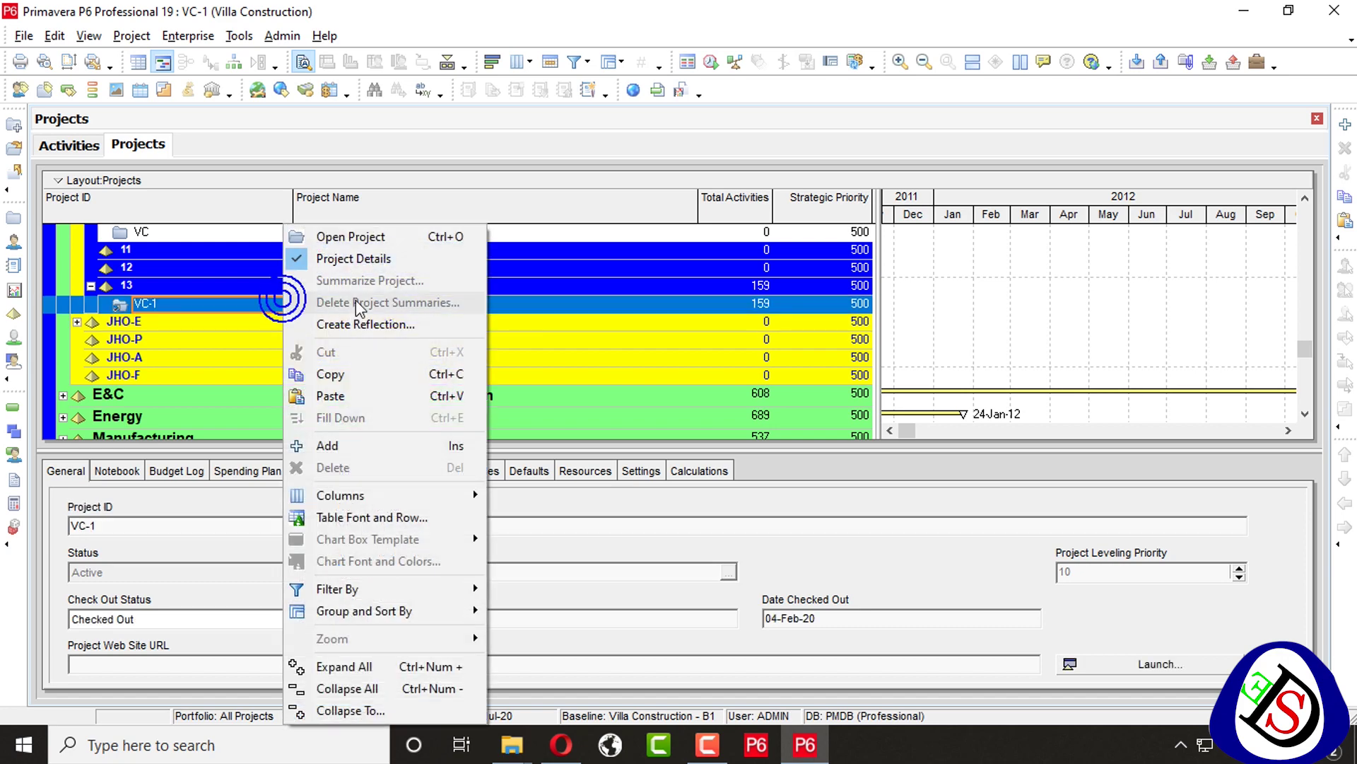
left_click(373, 241)
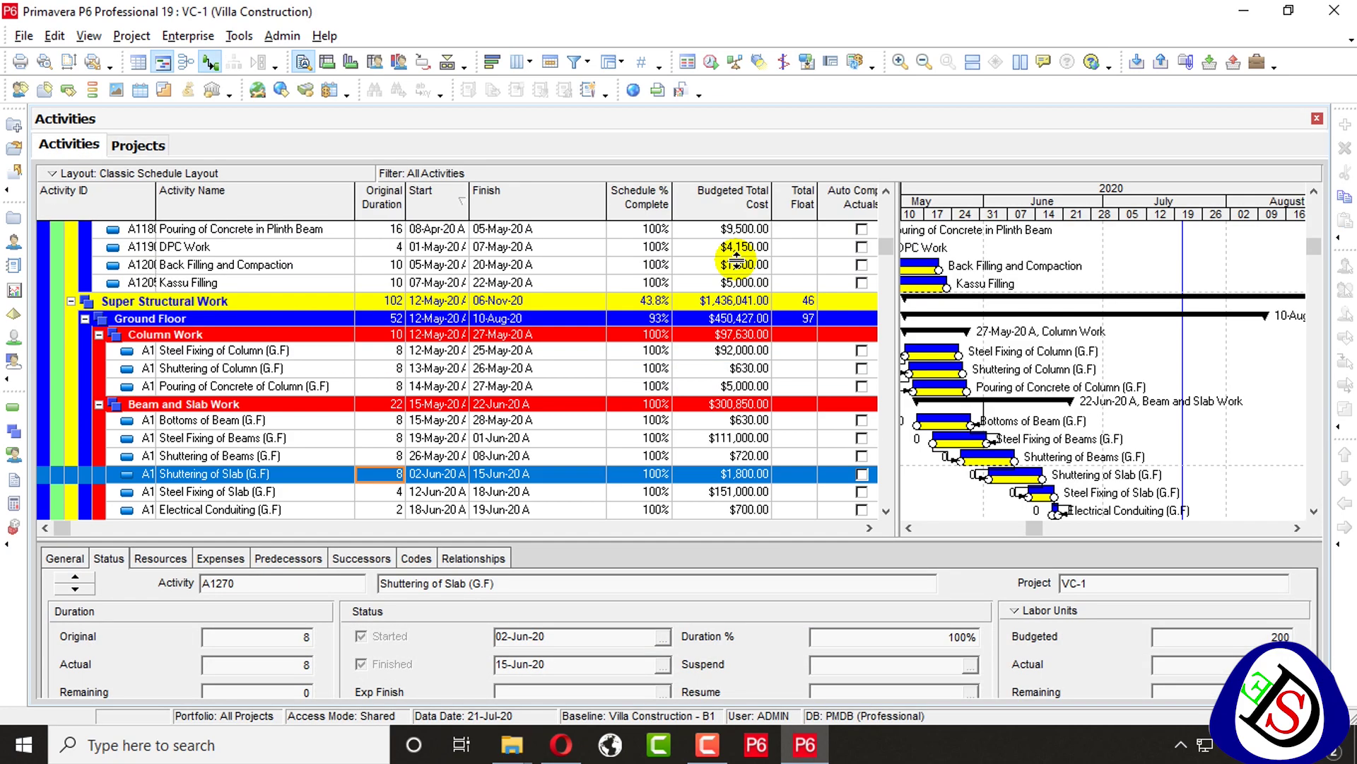
Inspect the slab and stair activity rows, then return to the Projects list.
scroll(754, 300, "down", 2)
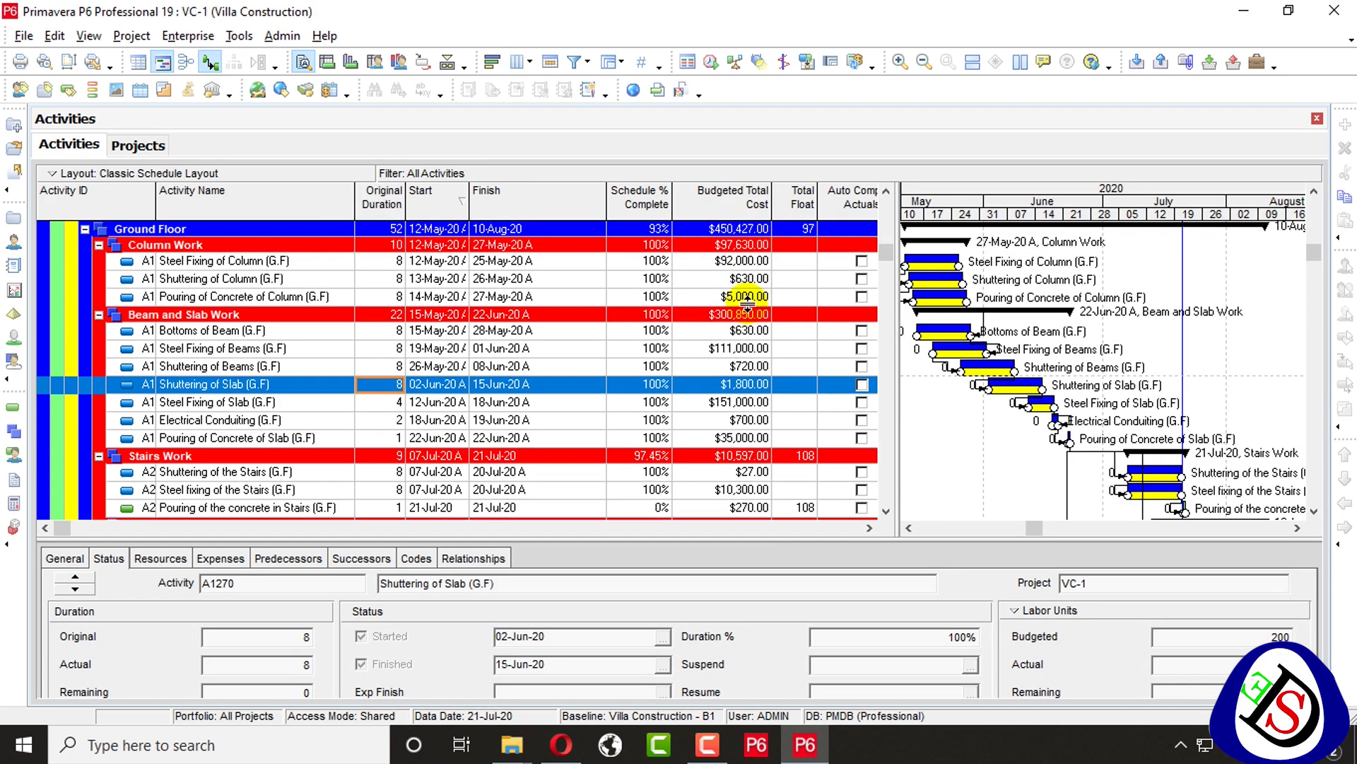
left_click(657, 402)
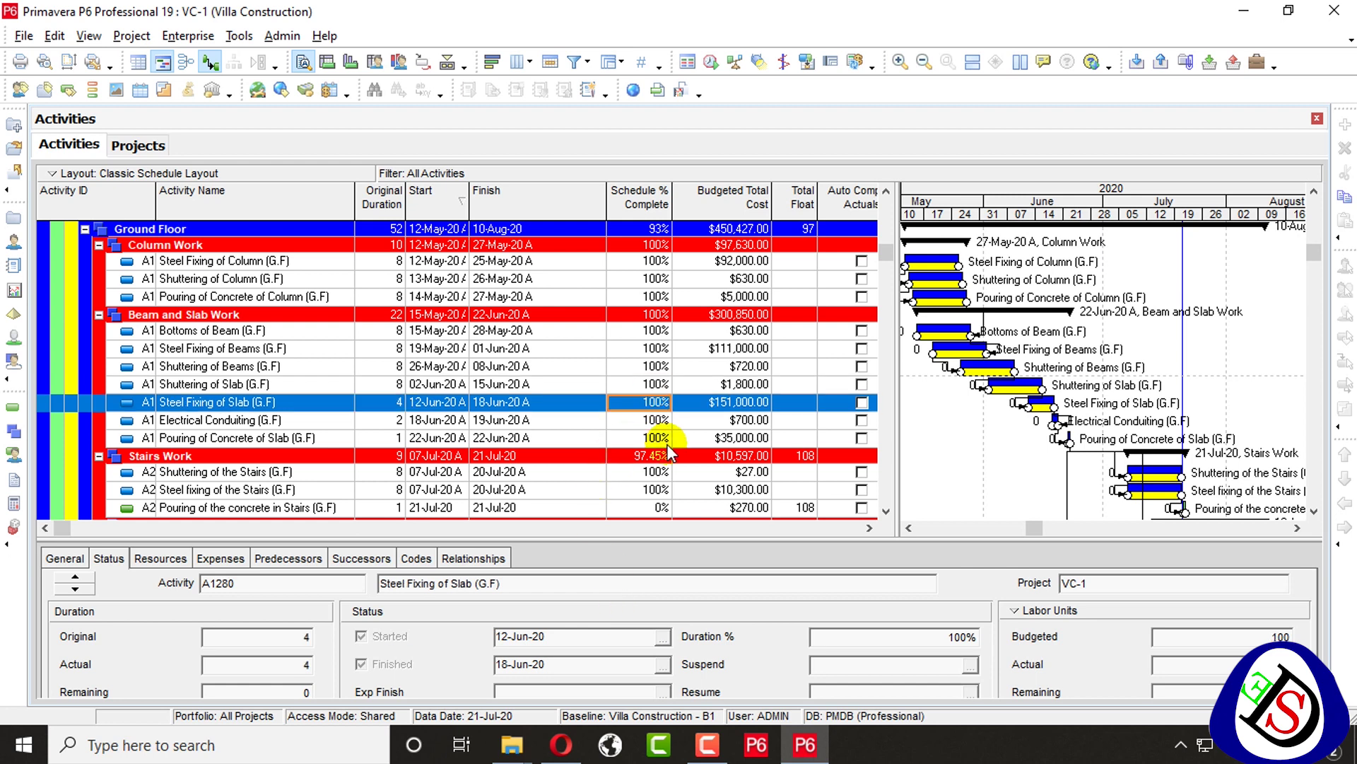
scroll(629, 519, "down", 1)
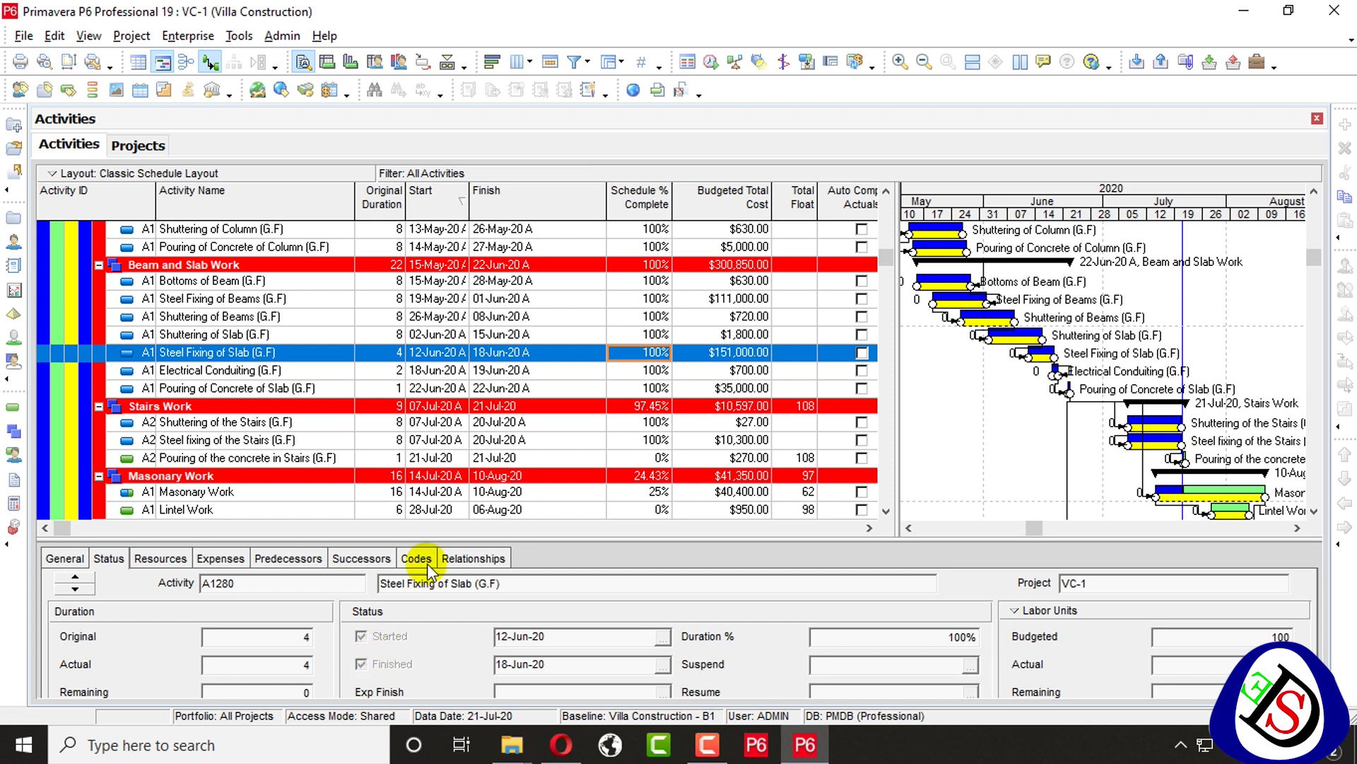
left_click(474, 337)
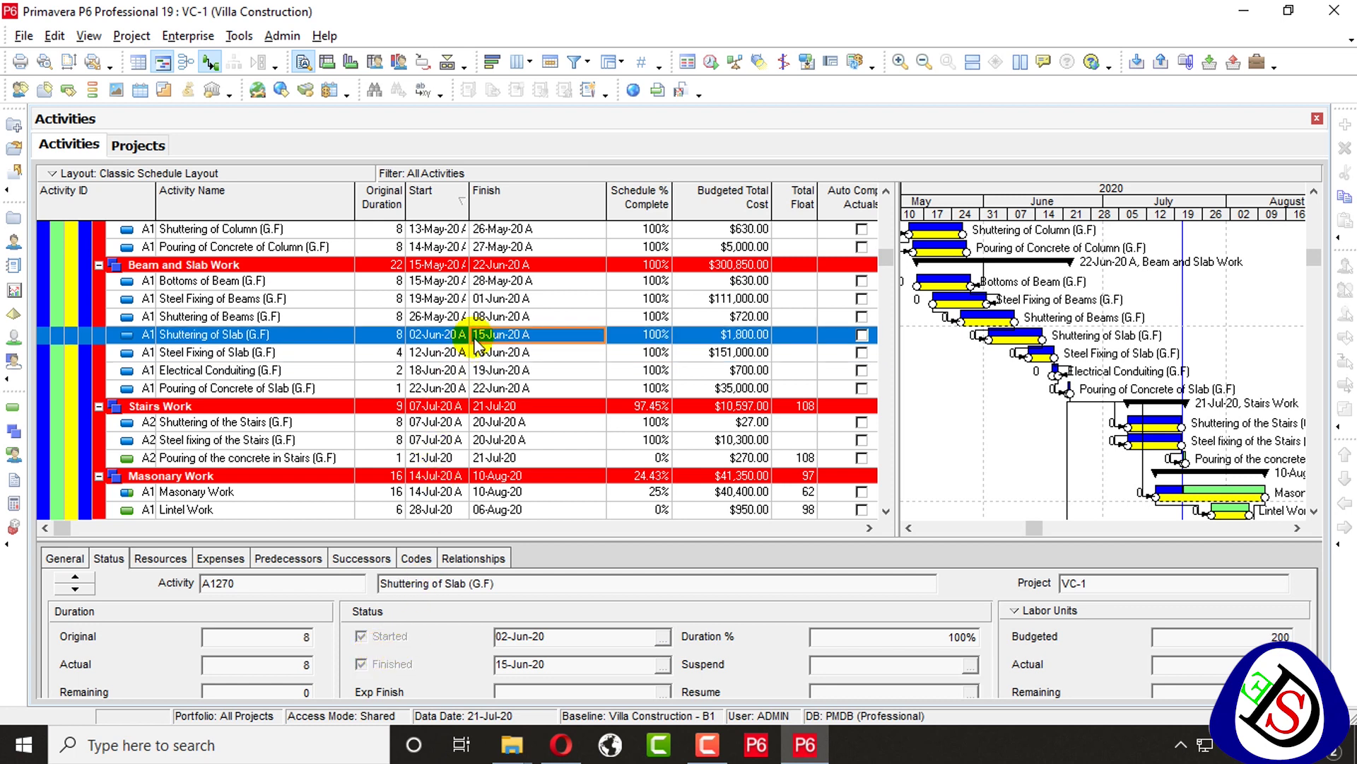
key("Up")
key("Up")
key("Up")
key("Down")
key("Down")
key("Down")
key("Down")
key("Down")
key("Down")
key("Down")
key("Down")
key("Down")
key("Down")
key("Down")
key("Down")
key("Down")
key("Down")
key("Down")
key("Down")
key("Down")
key("Down")
key("Down")
key("Down")
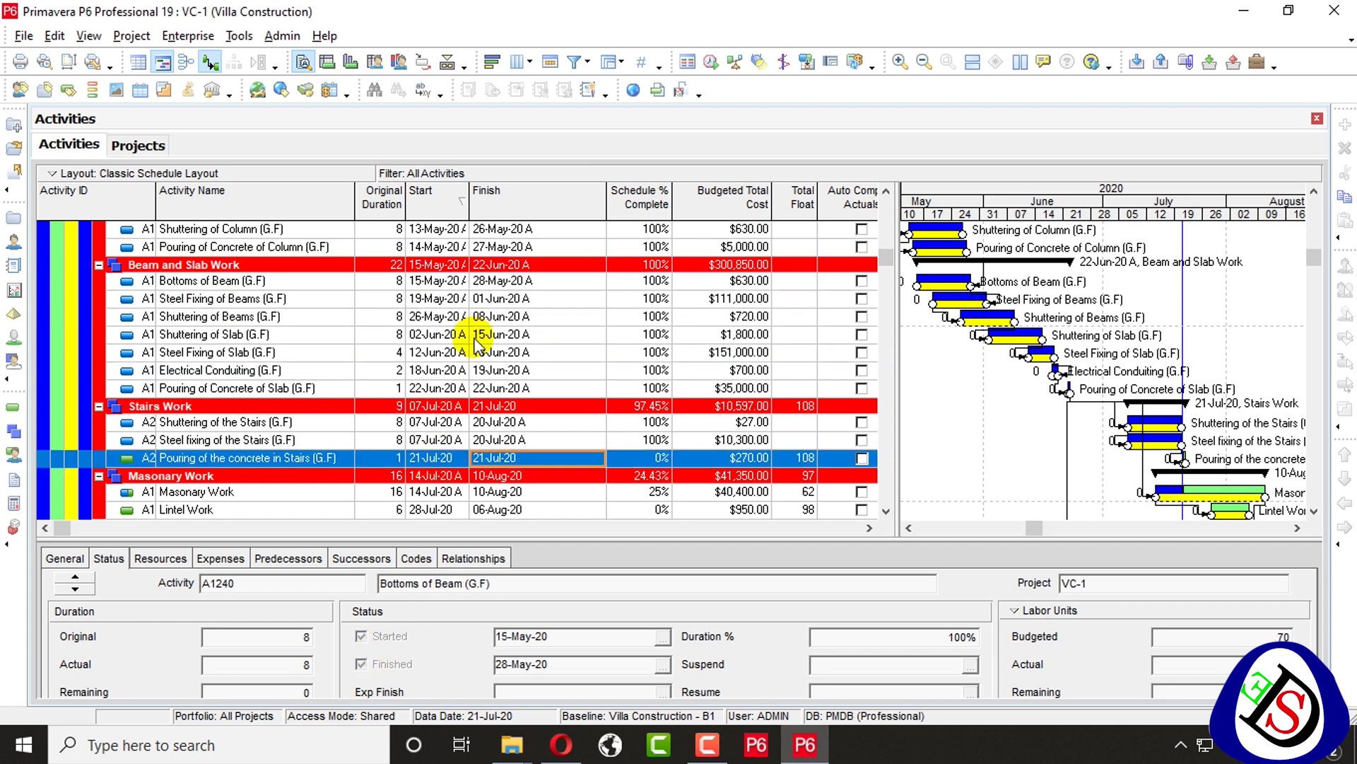
key("Down")
key("Down")
key("Down")
key("Down")
key("Down")
key("Down")
key("Down")
key("Down")
key("Down")
key("Down")
key("Down")
key("Up")
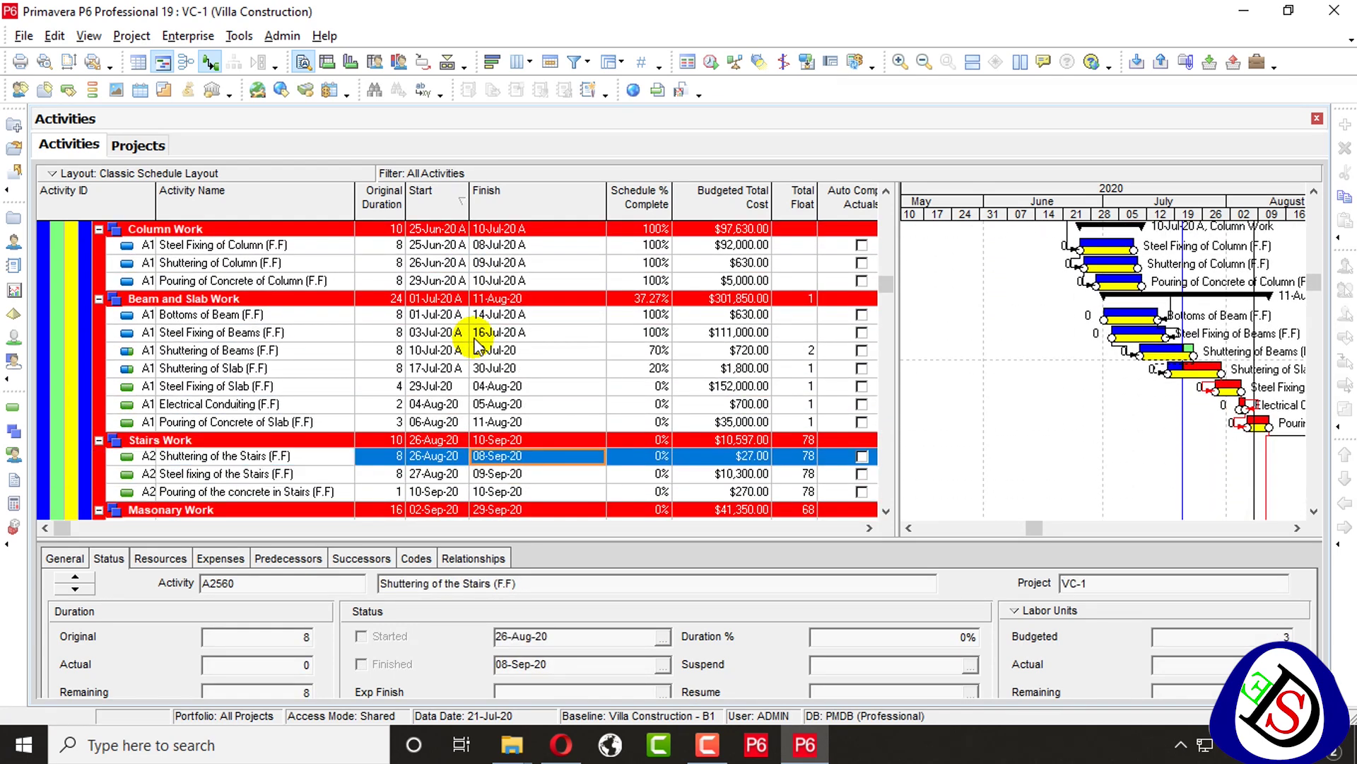
key("Down")
key("Down")
key("Down")
key("Down")
key("Down")
key("Down")
key("Down")
key("Down")
key("Down")
key("Down")
key("Down")
key("Down")
key("Down")
key("Down")
key("Down")
key("Down")
key("Down")
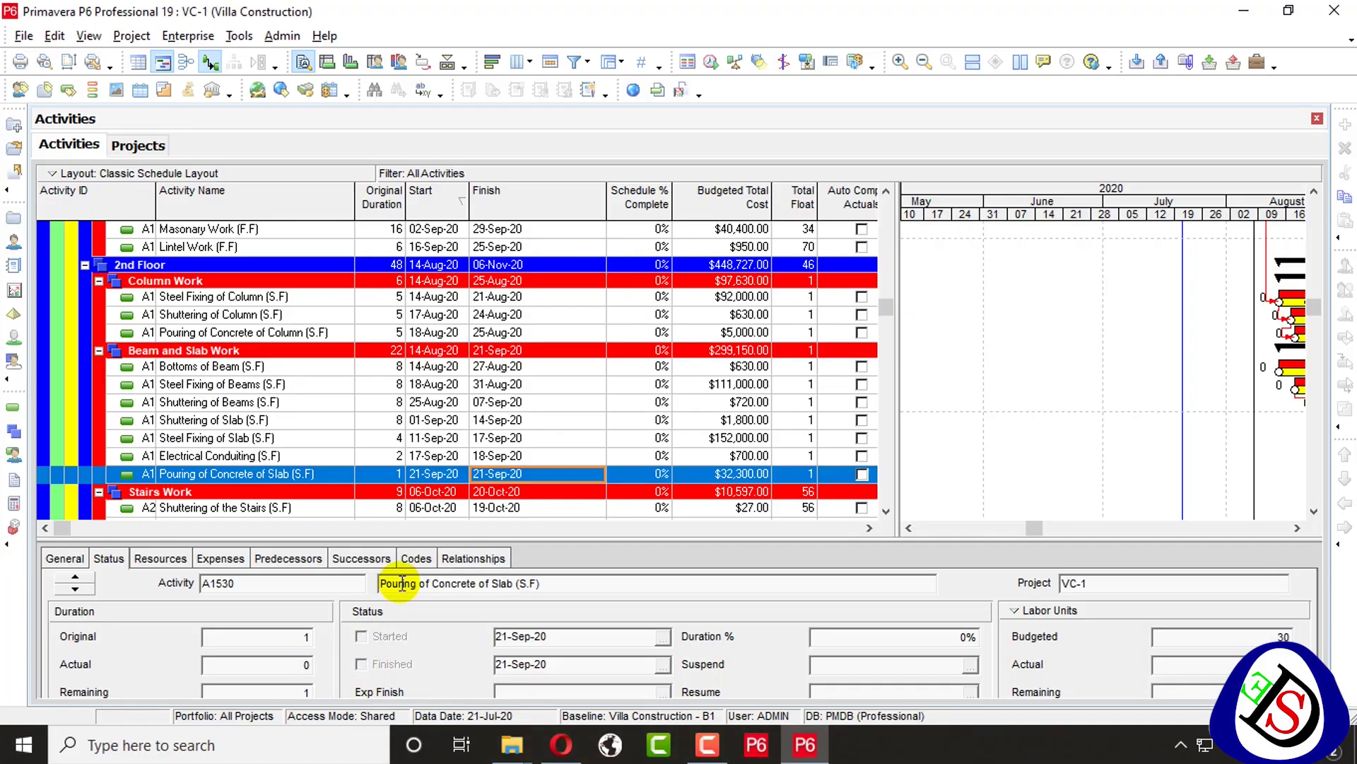
scroll(358, 445, "up", 4)
left_click(444, 340)
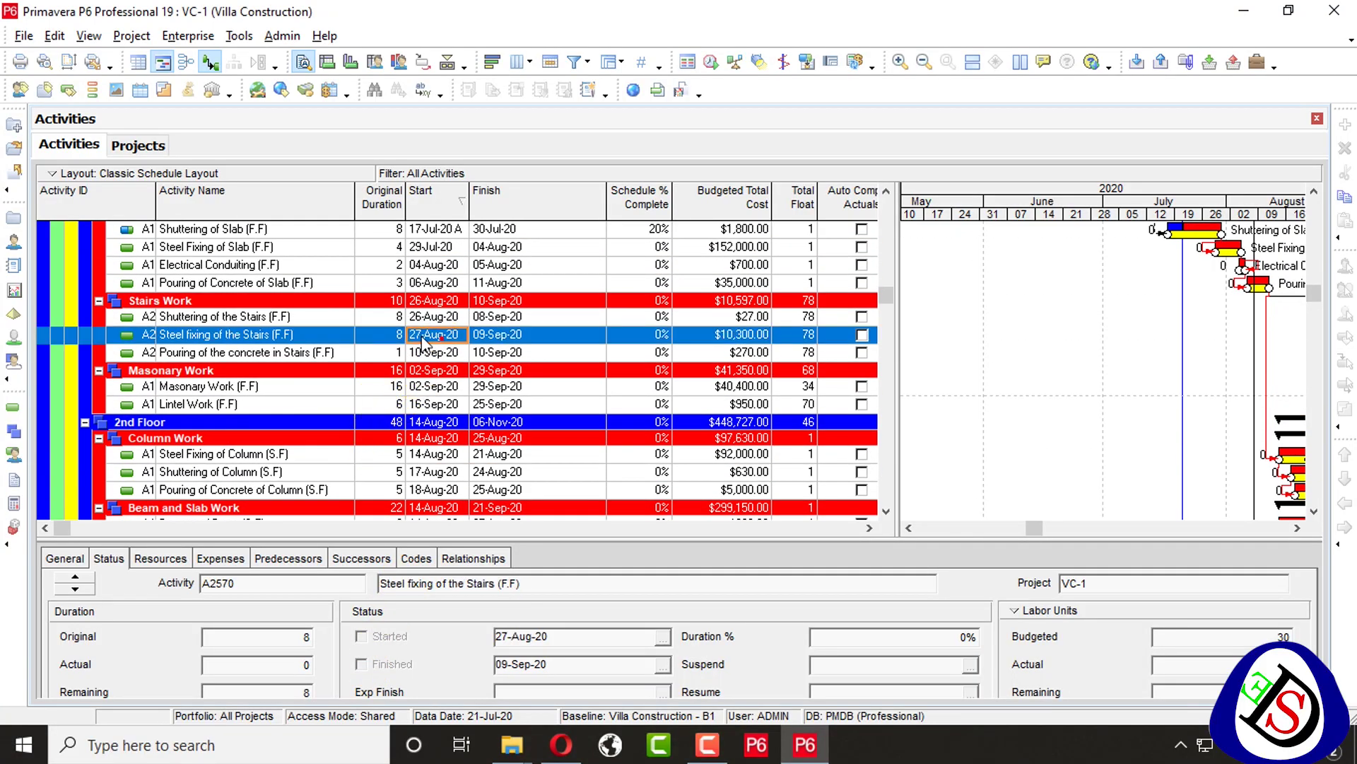
left_click(159, 145)
Set VC-1's Check Out Status to Checked In, confirm, and reopen the project.
scroll(333, 393, "down", 6)
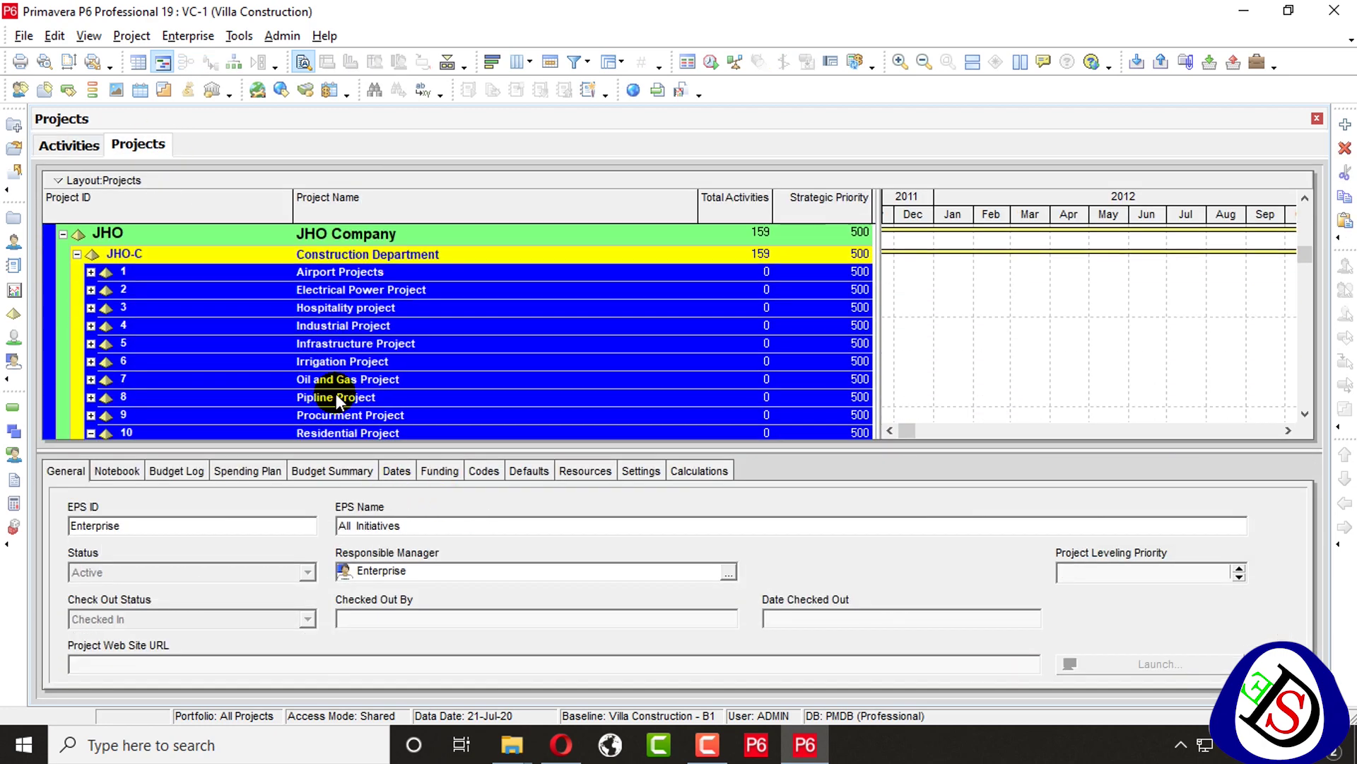
left_click(304, 322)
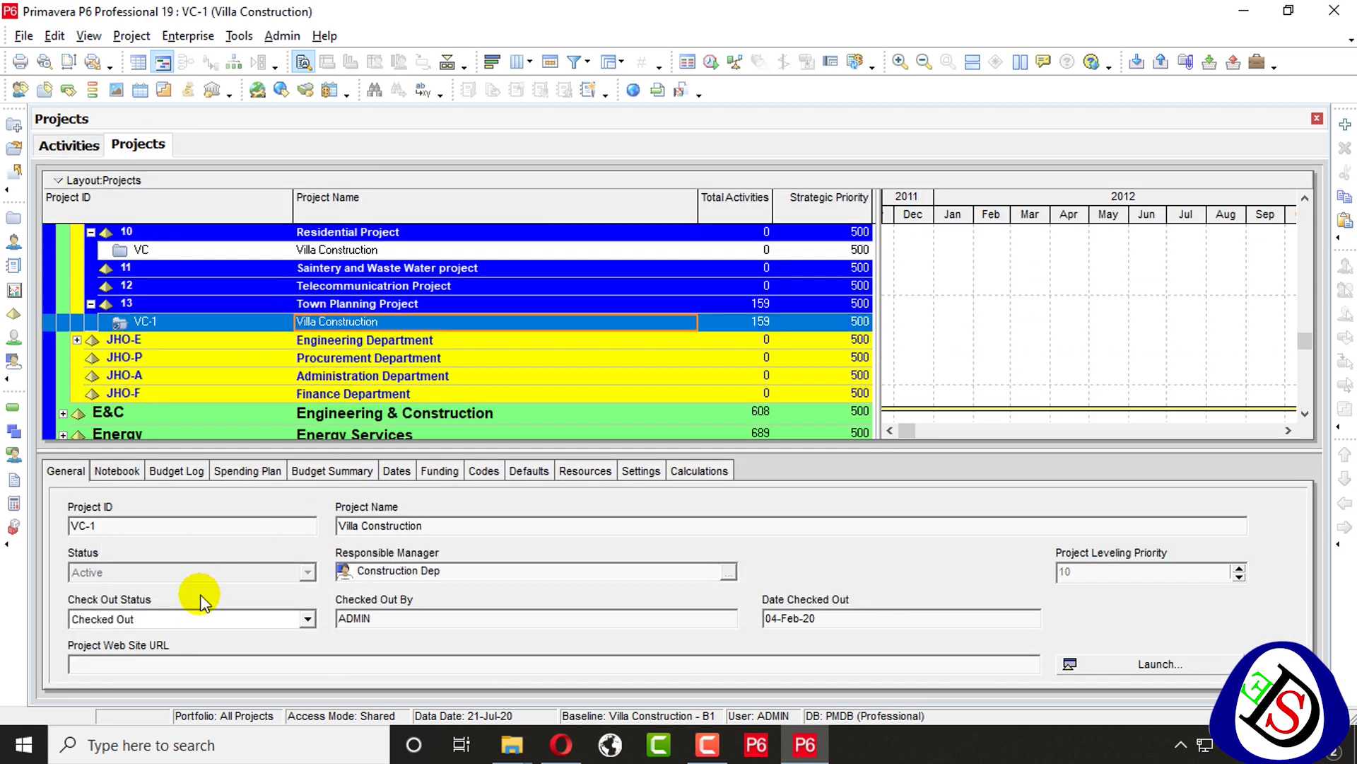
left_click(194, 619)
left_click(193, 635)
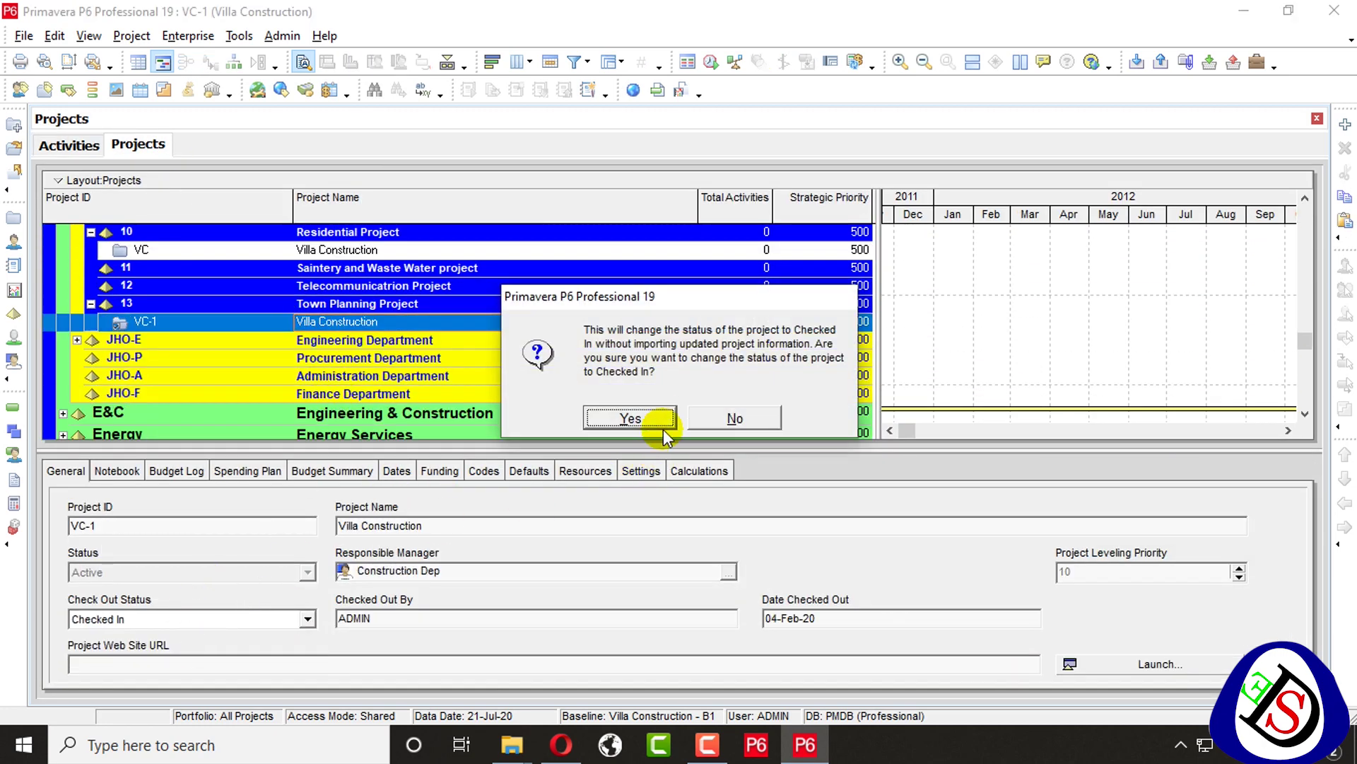
left_click(651, 421)
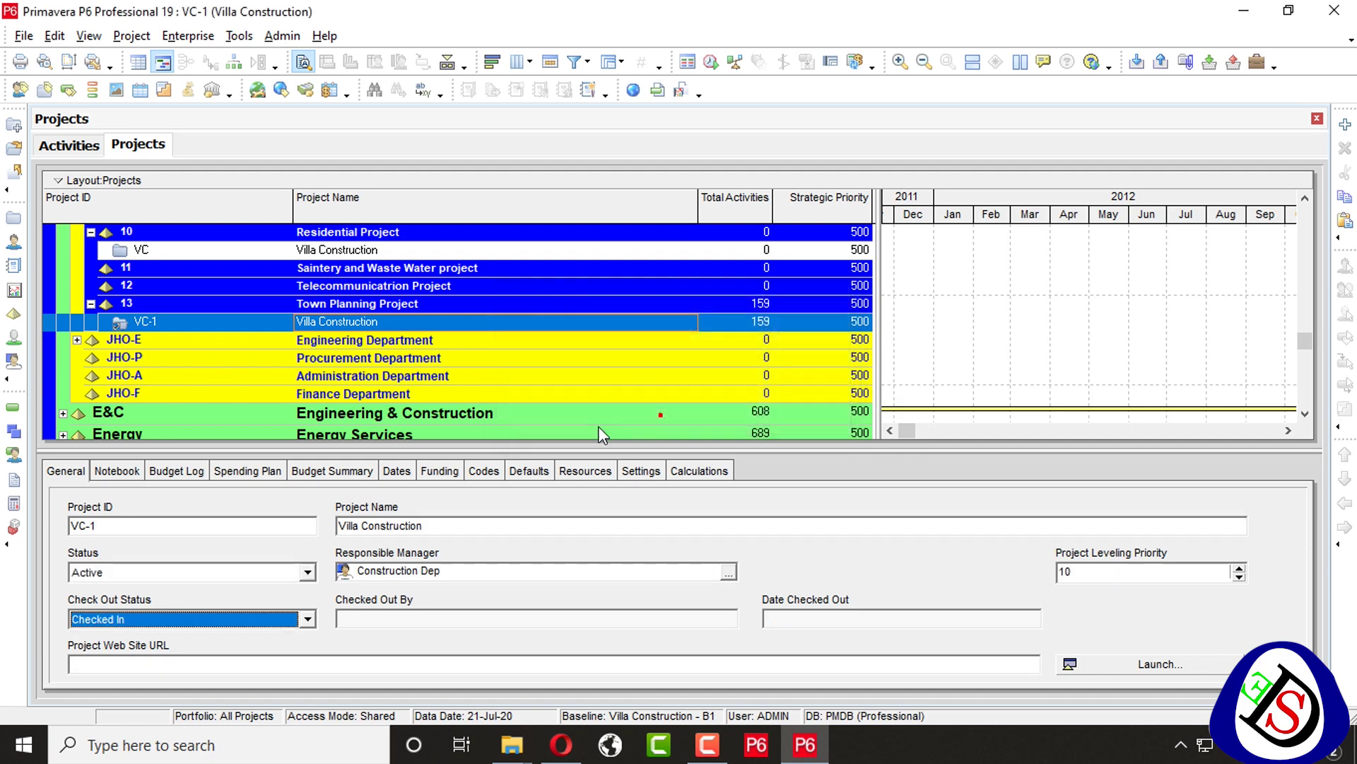
right_click(258, 327)
left_click(367, 244)
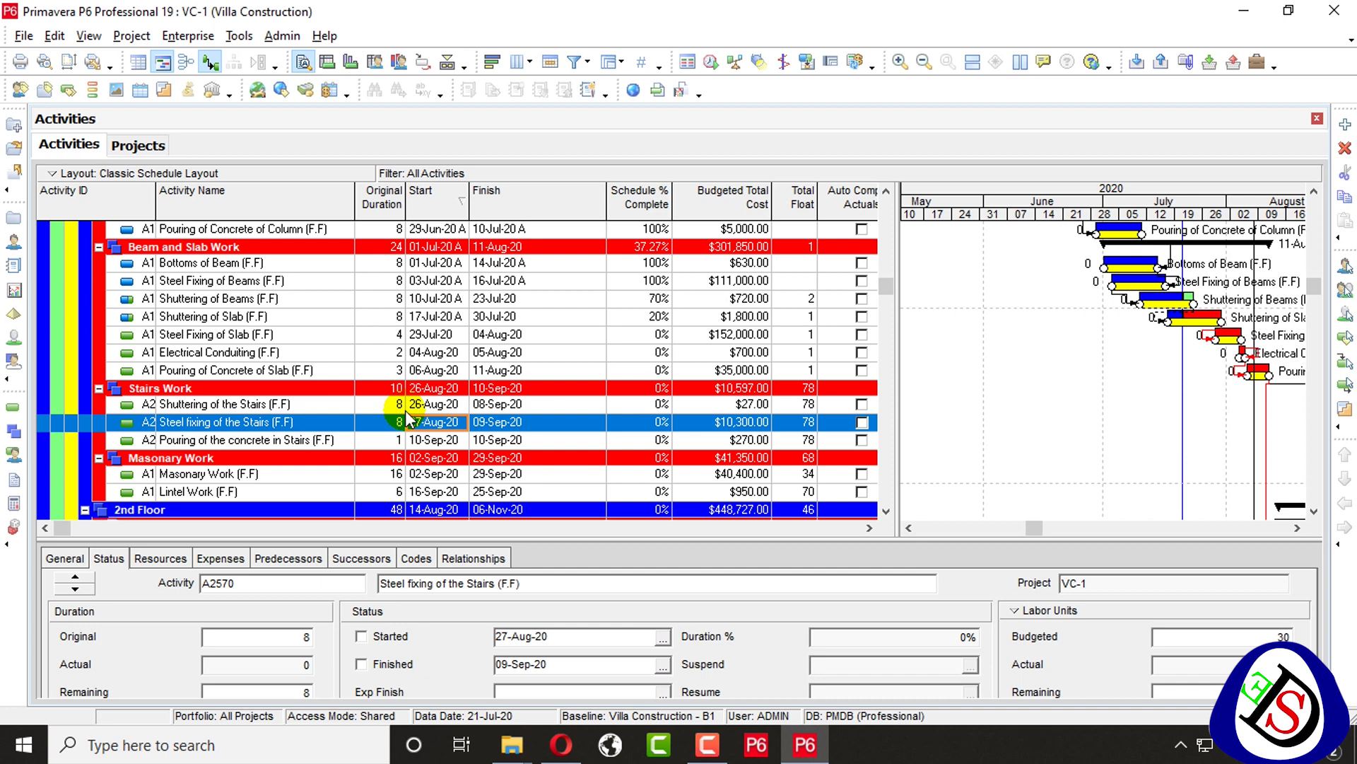
left_click(402, 409)
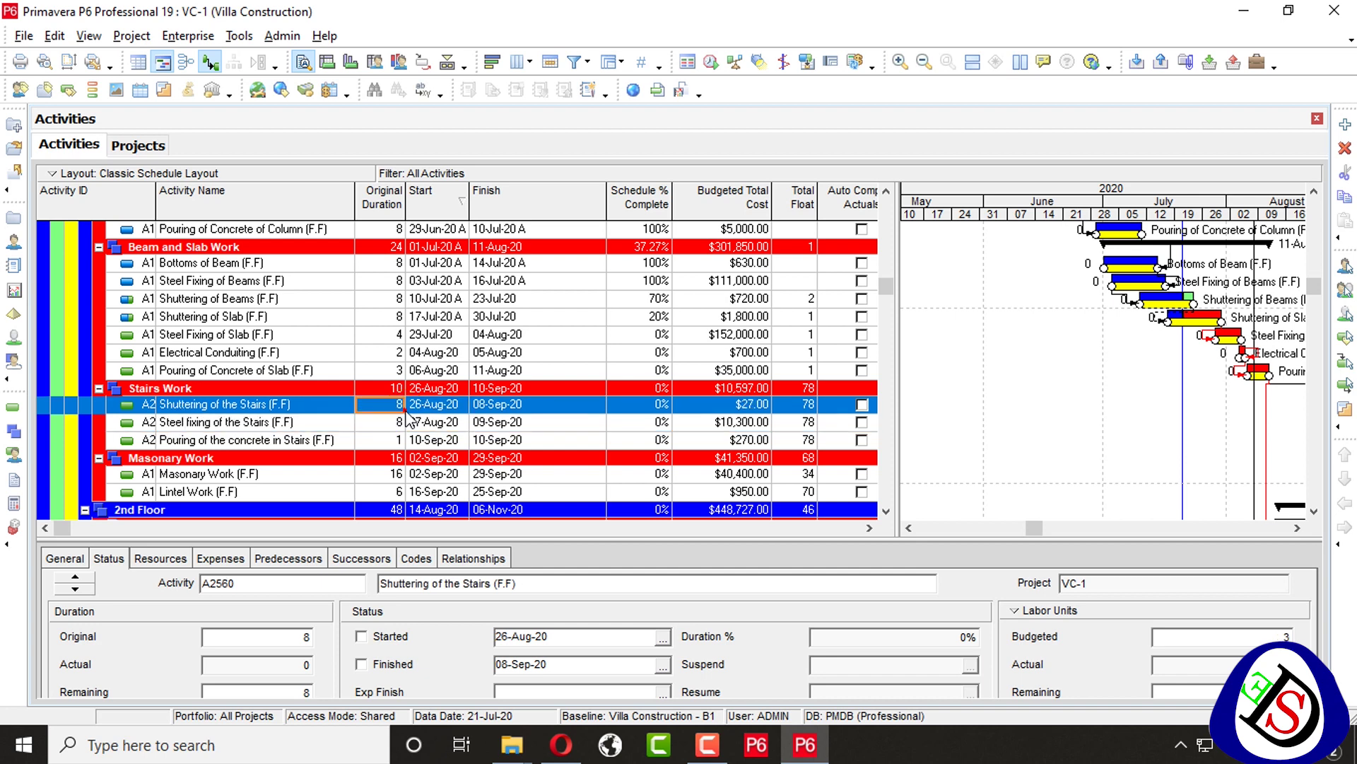
scroll(407, 424, "down", 1)
left_click(402, 337)
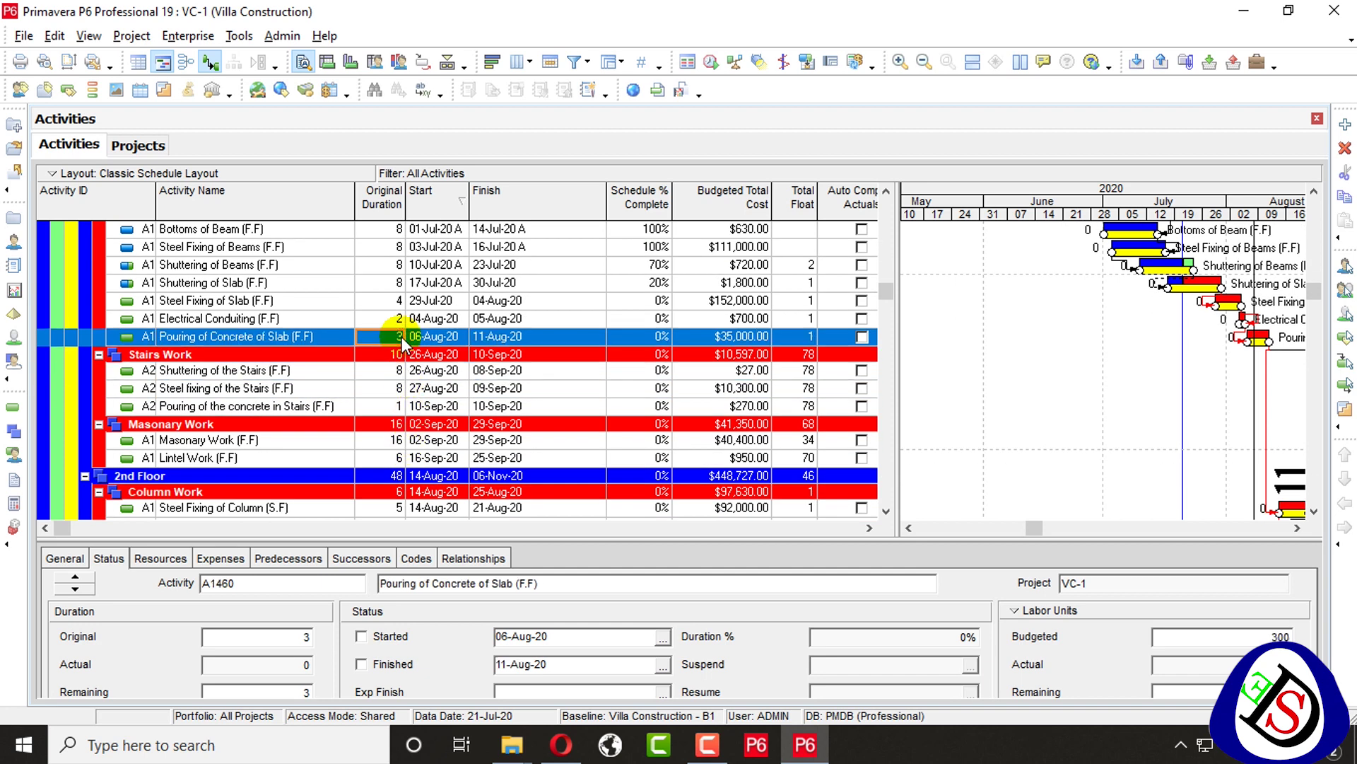